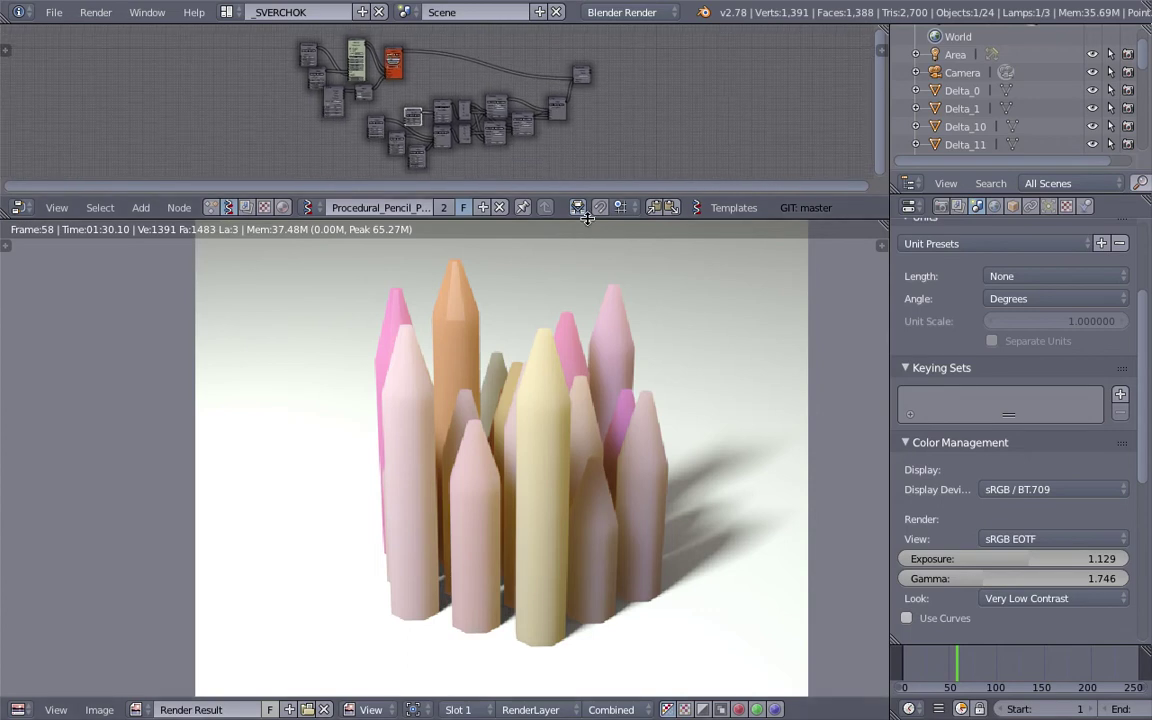
Enlarge the node editor to full screen and examine the Monad node and its connections to the Viewer BMesh node.
{"action": "left_click_drag", "start_coordinate": [586, 219], "coordinate": [581, 266]}
{"action": "middle_click_drag", "start_coordinate": [500, 165], "coordinate": [428, 142], "text": "ctrl"}
{"action": "scroll", "coordinate": [460, 153], "scroll_direction": "up", "scroll_amount": 3}
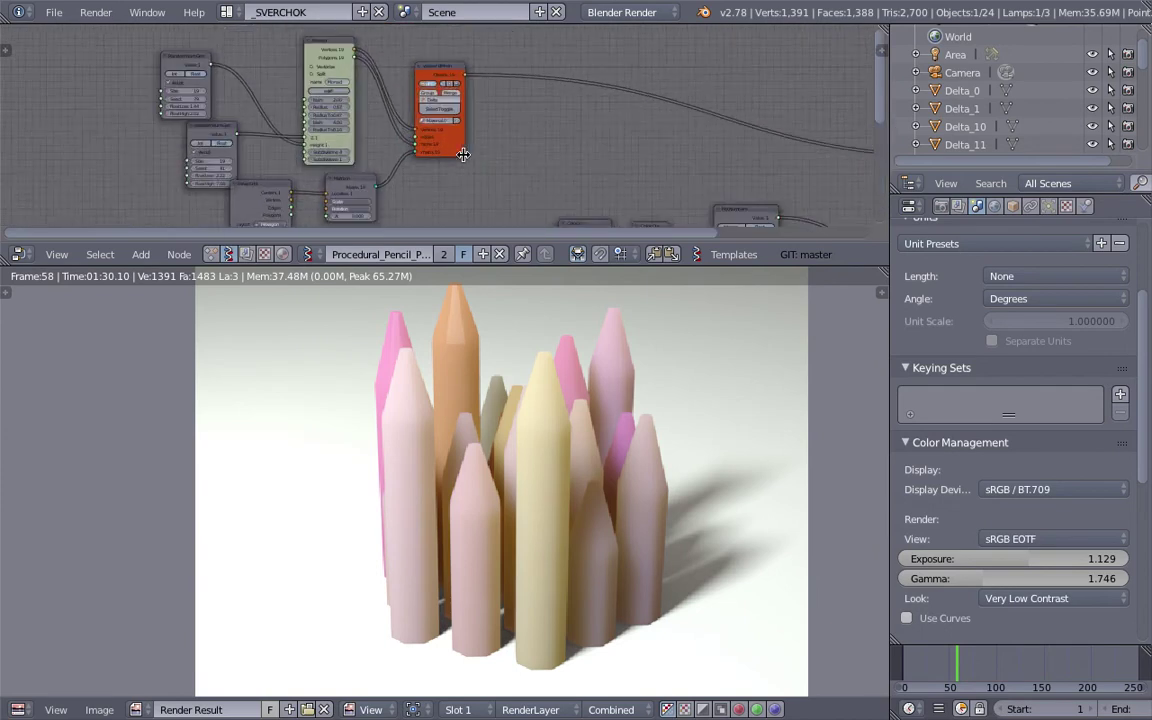
{"action": "scroll", "coordinate": [426, 151], "scroll_direction": "up", "scroll_amount": 4}
{"action": "left_click_drag", "start_coordinate": [474, 154], "coordinate": [553, 164]}
{"action": "middle_click_drag", "start_coordinate": [401, 156], "coordinate": [424, 194]}
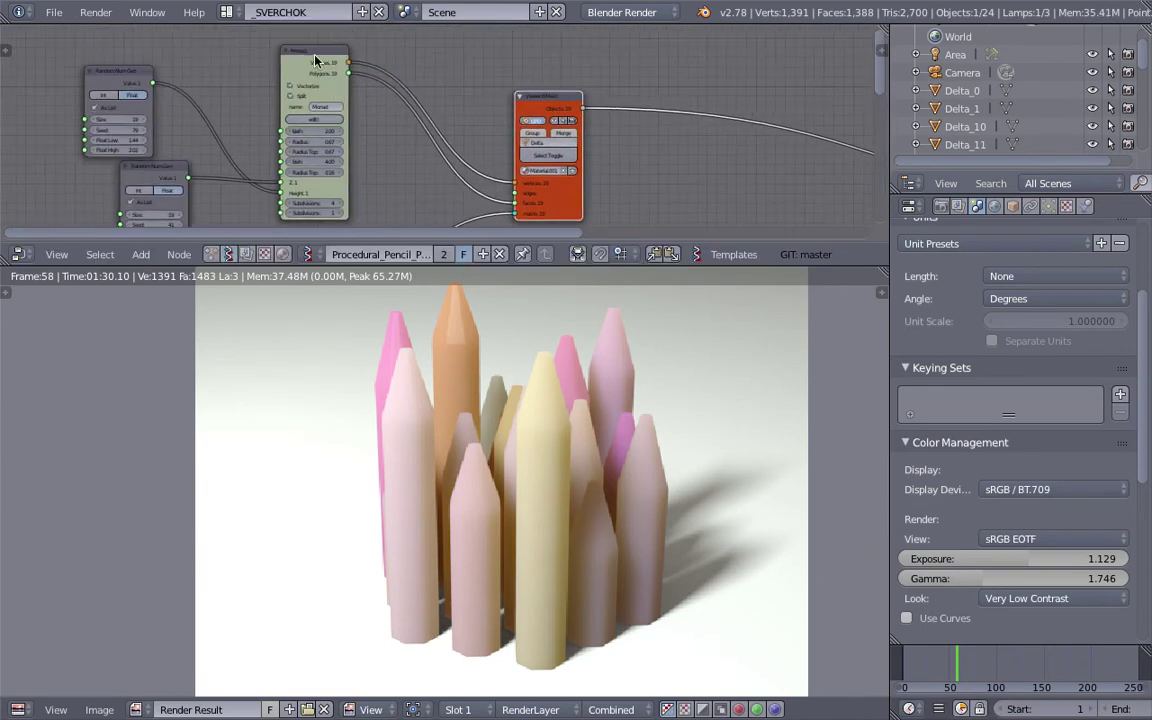
{"action": "scroll", "coordinate": [440, 140], "scroll_direction": "up", "scroll_amount": 2}
{"action": "middle_click_drag", "start_coordinate": [461, 125], "coordinate": [459, 157]}
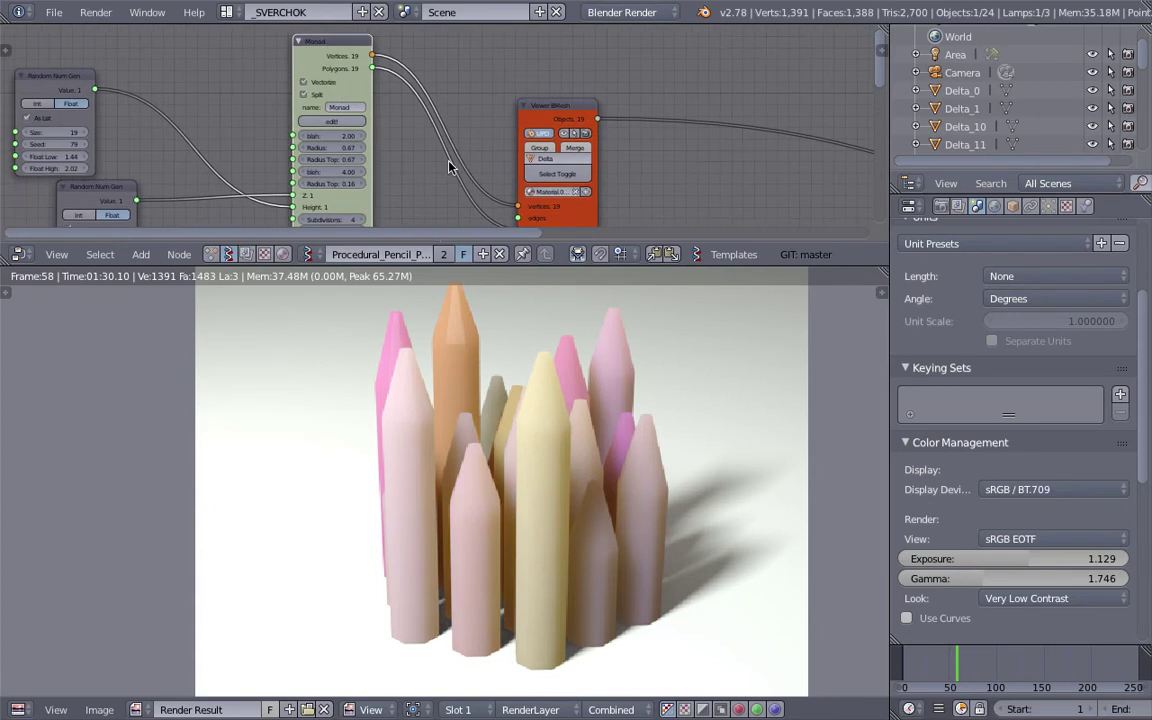
{"action": "key", "text": "ctrl+Up"}
{"action": "middle_click_drag", "start_coordinate": [452, 170], "coordinate": [399, 224]}
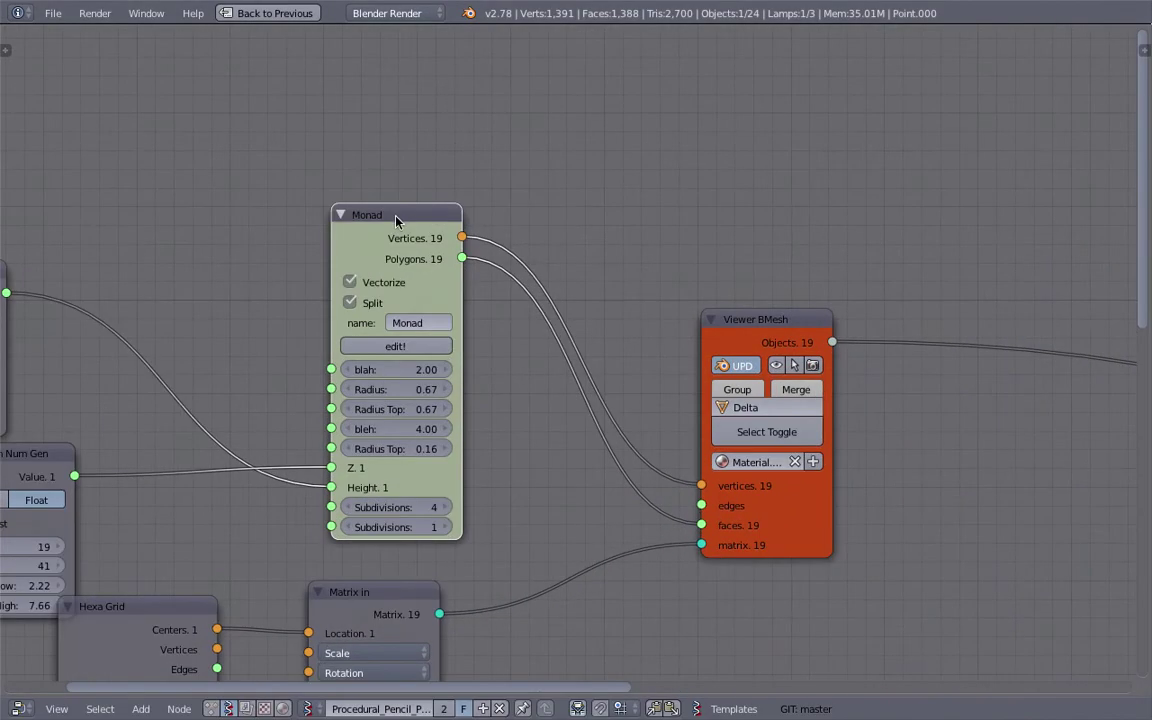
Enter the Monad group, examine its internal node network from the group inputs to the outputs, and return to the parent tree.
{"action": "key", "text": "Tab"}
{"action": "scroll", "coordinate": [520, 255], "scroll_direction": "down", "scroll_amount": 12}
{"action": "middle_click_drag", "start_coordinate": [943, 337], "coordinate": [522, 306]}
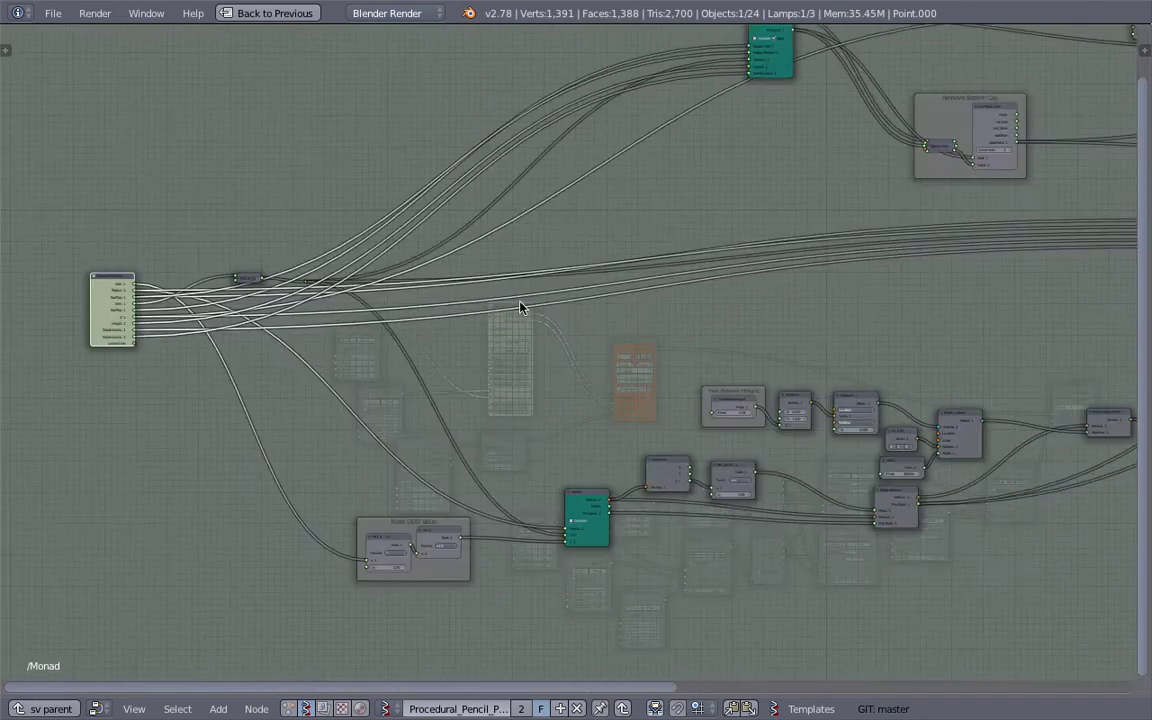
{"action": "scroll", "coordinate": [575, 318], "scroll_direction": "down", "scroll_amount": 5}
{"action": "middle_click_drag", "start_coordinate": [612, 325], "coordinate": [427, 361]}
{"action": "scroll", "coordinate": [560, 282], "scroll_direction": "down", "scroll_amount": 2}
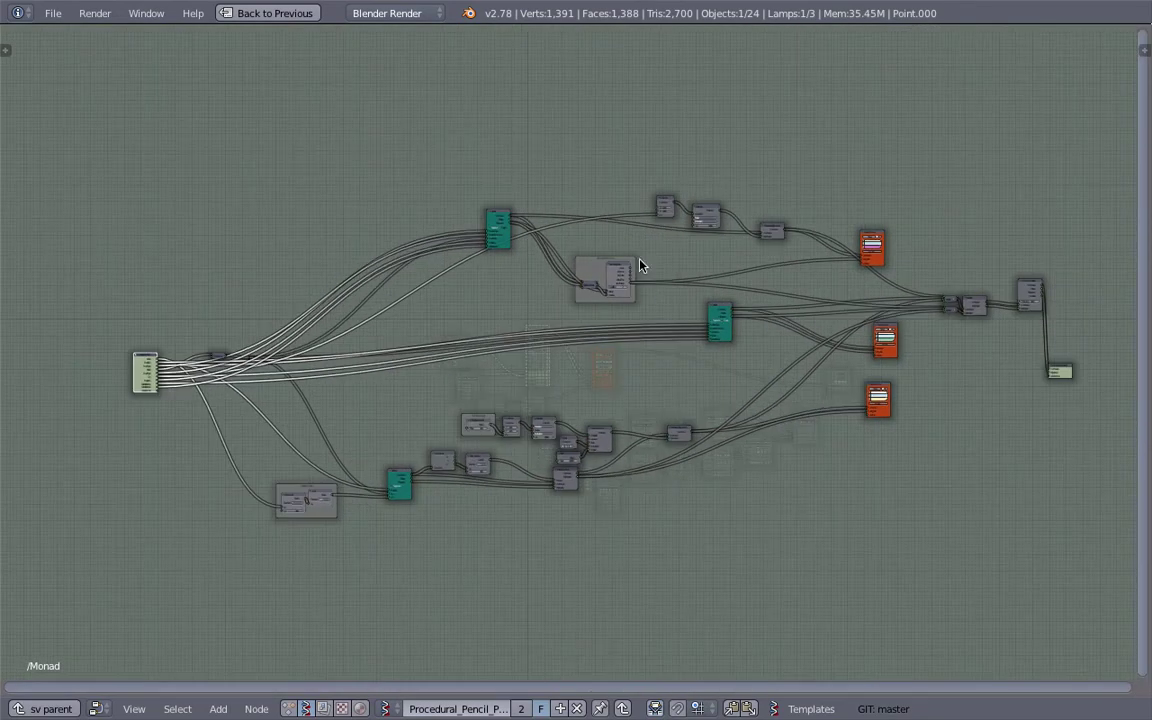
{"action": "left_click_drag", "start_coordinate": [143, 360], "coordinate": [157, 331]}
{"action": "scroll", "coordinate": [361, 309], "scroll_direction": "up", "scroll_amount": 3}
{"action": "middle_click_drag", "start_coordinate": [402, 296], "coordinate": [608, 288]}
{"action": "scroll", "coordinate": [343, 329], "scroll_direction": "up", "scroll_amount": 5}
{"action": "scroll", "coordinate": [363, 327], "scroll_direction": "up", "scroll_amount": 4}
{"action": "middle_click_drag", "start_coordinate": [61, 331], "coordinate": [467, 321]}
{"action": "scroll", "coordinate": [467, 321], "scroll_direction": "up", "scroll_amount": 6}
{"action": "scroll", "coordinate": [805, 356], "scroll_direction": "down", "scroll_amount": 15}
{"action": "middle_click_drag", "start_coordinate": [700, 363], "coordinate": [280, 360]}
{"action": "middle_click_drag", "start_coordinate": [511, 354], "coordinate": [460, 354]}
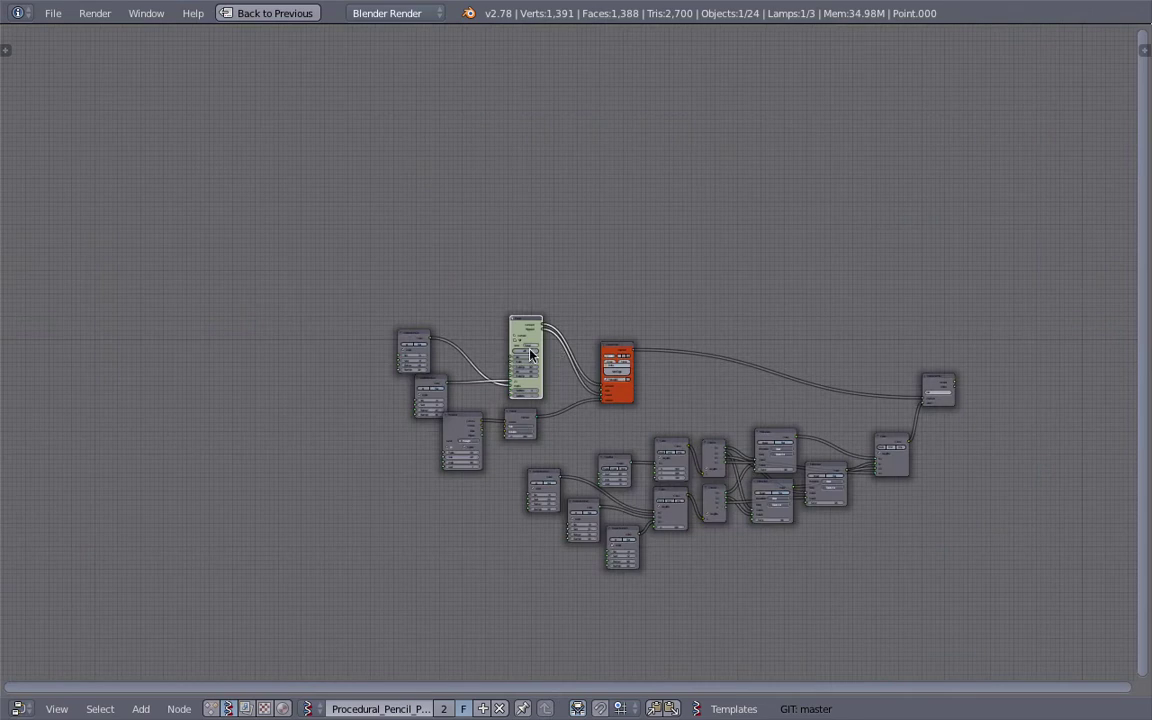
Examine the Monad node's exposed parameters and the Random Num Gen nodes feeding it, and restore the split layout.
{"action": "scroll", "coordinate": [505, 308], "scroll_direction": "up", "scroll_amount": 3}
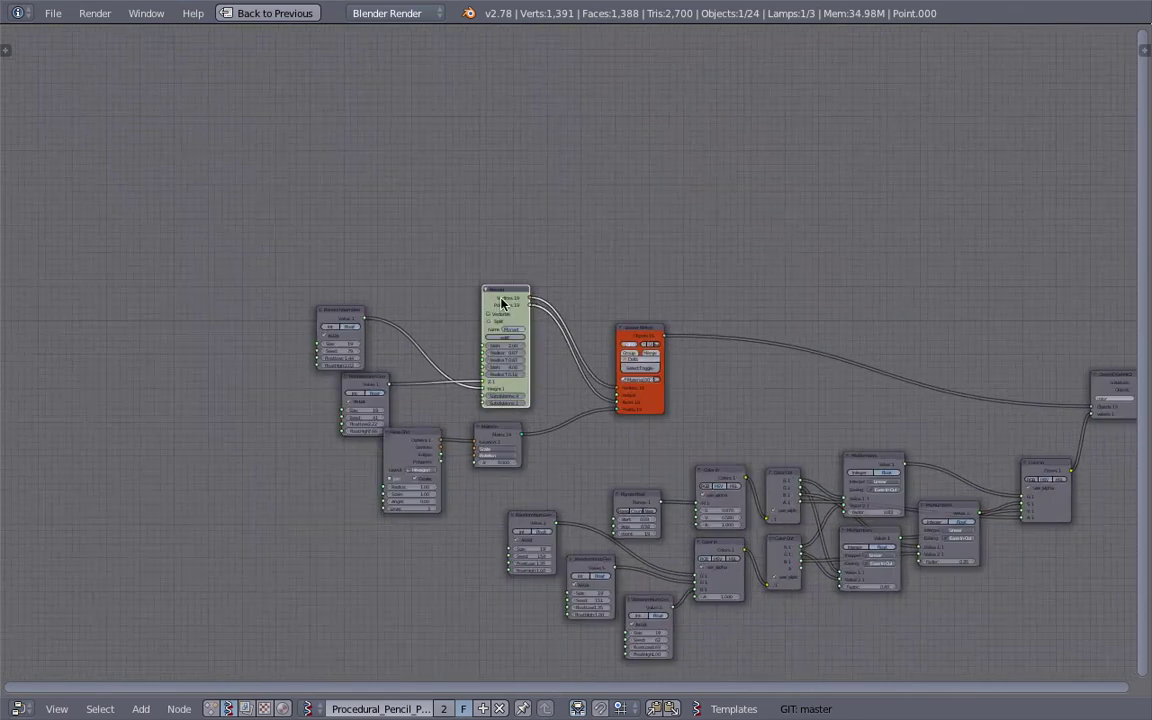
{"action": "scroll", "coordinate": [442, 246], "scroll_direction": "up", "scroll_amount": 3}
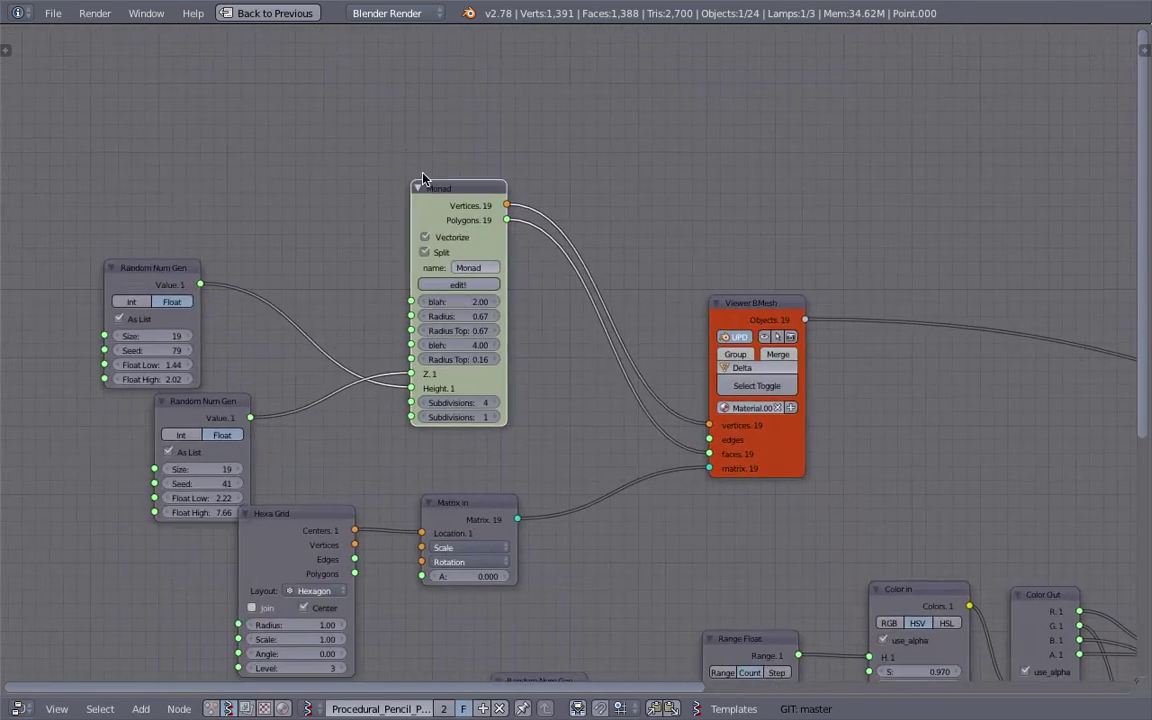
{"action": "scroll", "coordinate": [430, 300], "scroll_direction": "up", "scroll_amount": 2}
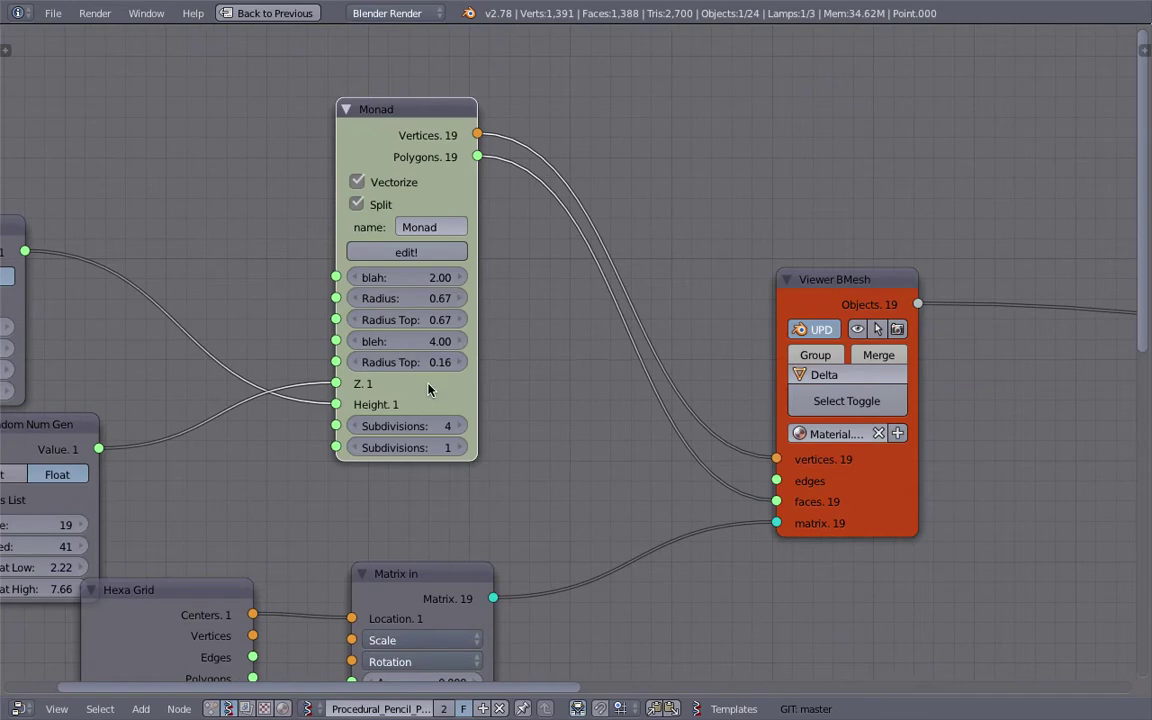
{"action": "middle_click_drag", "start_coordinate": [428, 390], "coordinate": [508, 395]}
{"action": "scroll", "coordinate": [355, 291], "scroll_direction": "up", "scroll_amount": 2}
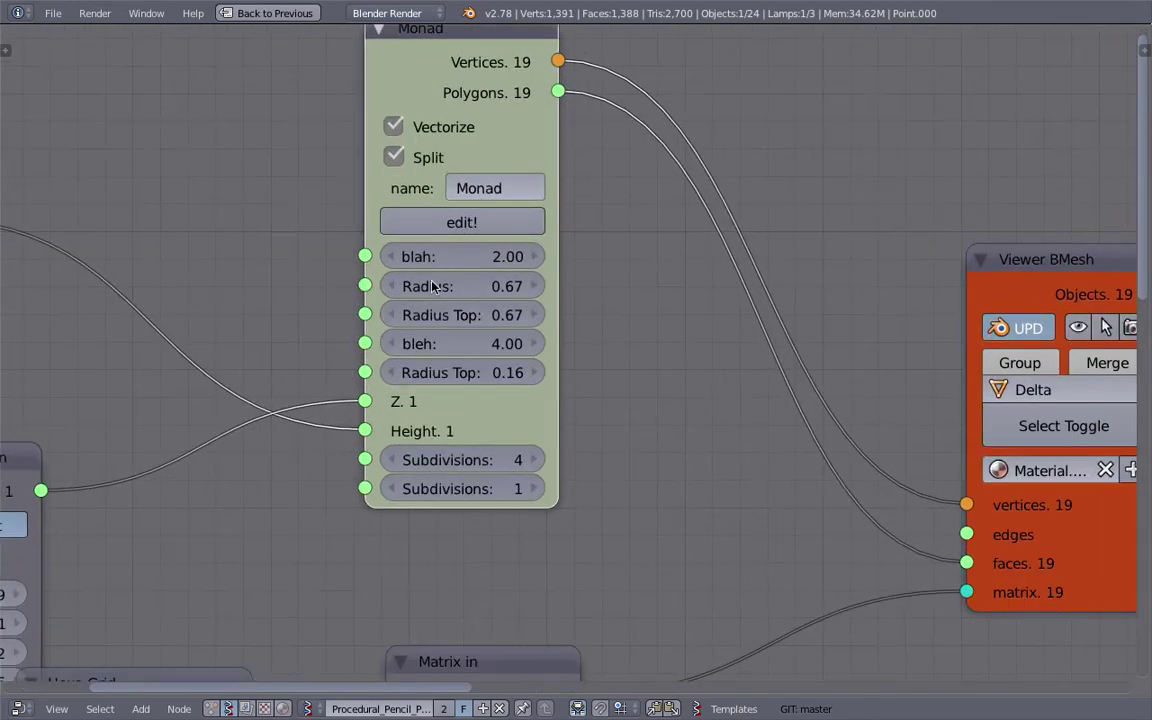
{"action": "scroll", "coordinate": [430, 275], "scroll_direction": "down", "scroll_amount": 3}
{"action": "left_click_drag", "start_coordinate": [440, 130], "coordinate": [429, 140]}
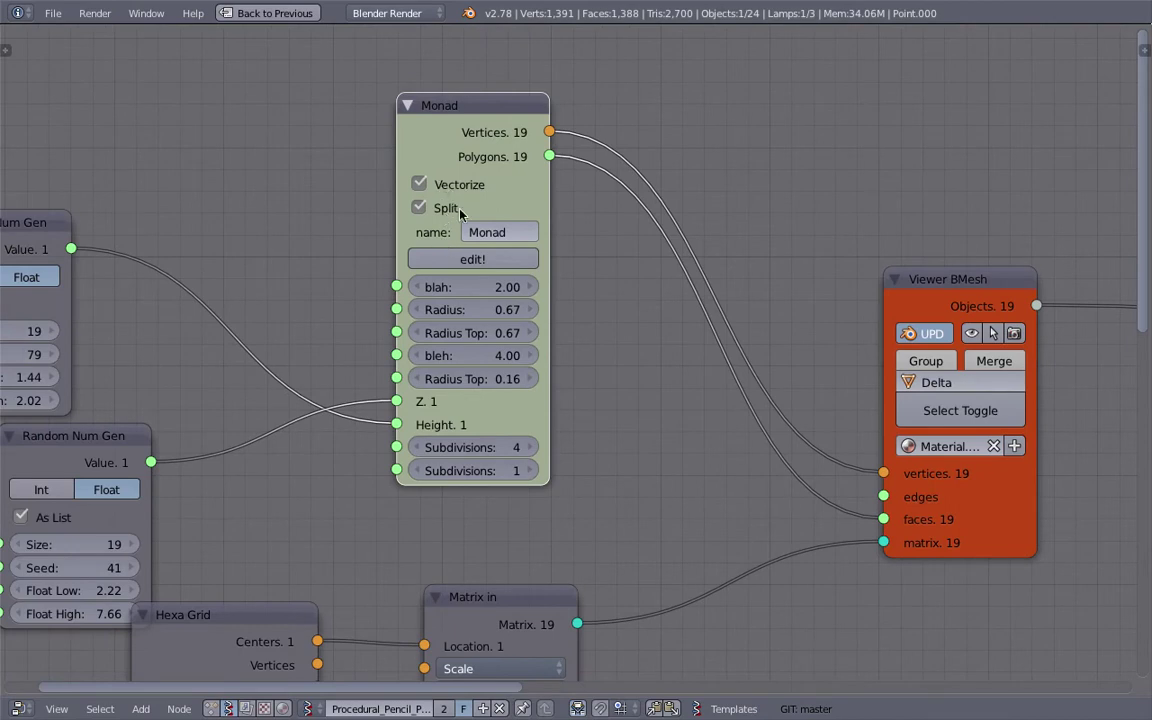
{"action": "scroll", "coordinate": [356, 257], "scroll_direction": "down", "scroll_amount": 2}
{"action": "left_click_drag", "start_coordinate": [121, 240], "coordinate": [177, 221]}
{"action": "left_click", "coordinate": [226, 14]}
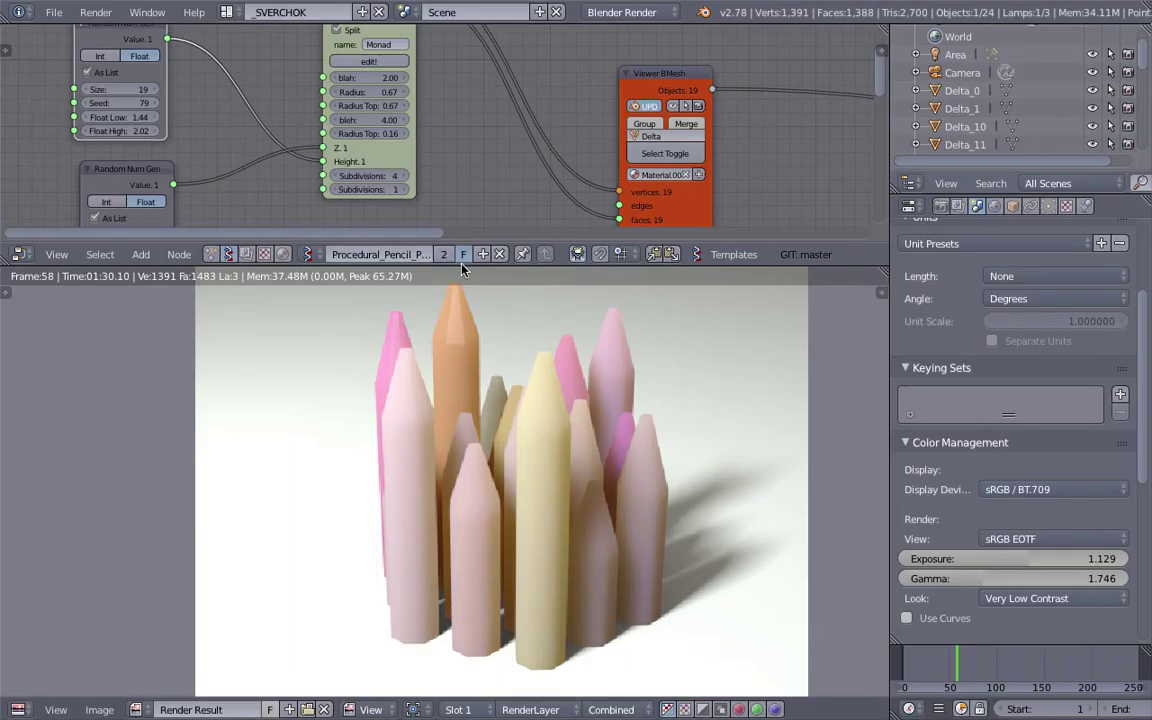
Inspect the rendered image of the procedural crayons in an enlarged image area.
{"action": "left_click_drag", "start_coordinate": [416, 243], "coordinate": [418, 185]}
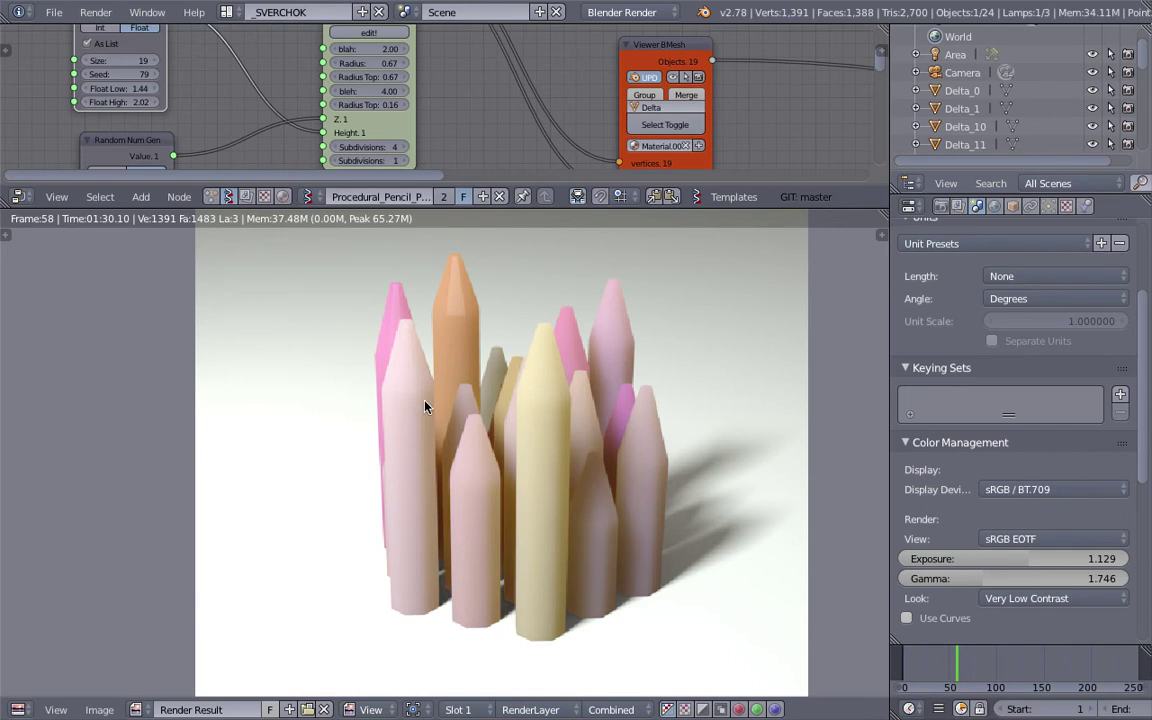
{"action": "mouse_move", "coordinate": [459, 402]}
{"action": "middle_mouse_down"}
{"action": "mouse_move", "coordinate": [440, 399]}
{"action": "mouse_move", "coordinate": [464, 404]}
{"action": "middle_mouse_up"}
{"action": "scroll", "coordinate": [468, 403], "scroll_direction": "up", "scroll_amount": 1}
{"action": "scroll", "coordinate": [494, 352], "scroll_direction": "down", "scroll_amount": 2}
{"action": "scroll", "coordinate": [498, 350], "scroll_direction": "up", "scroll_amount": 1}
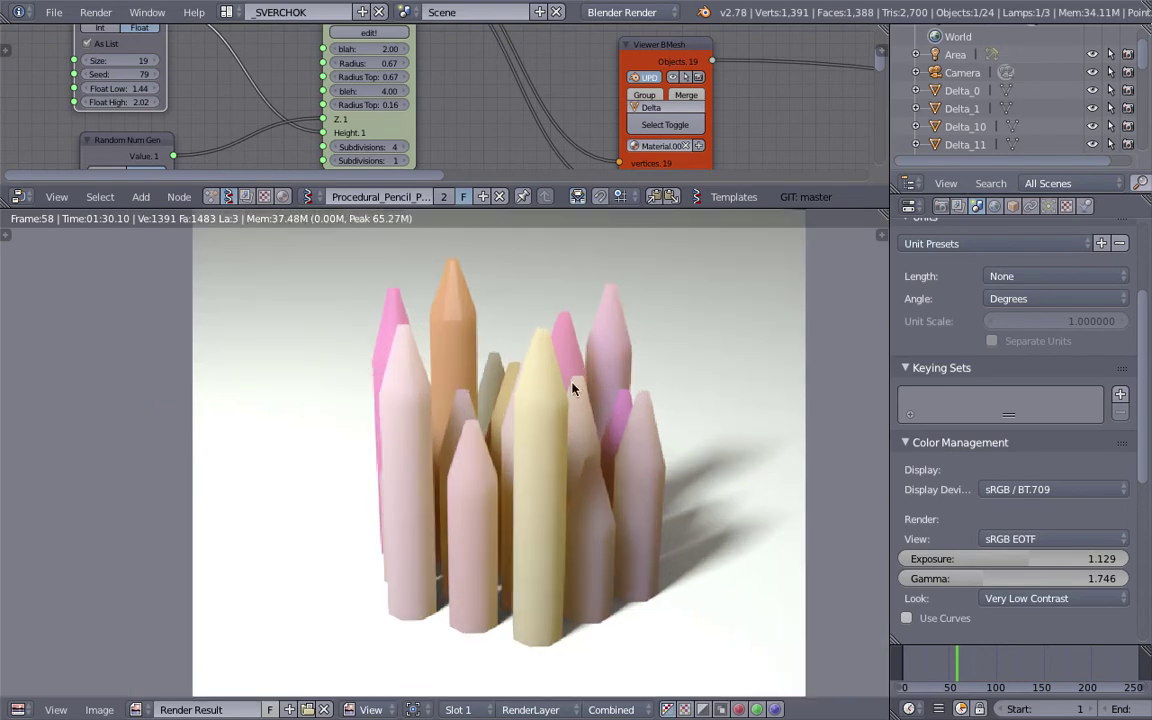
{"action": "left_click_drag", "start_coordinate": [372, 208], "coordinate": [378, 284]}
Start a new file with the default startup scene.
{"action": "left_click", "coordinate": [54, 12]}
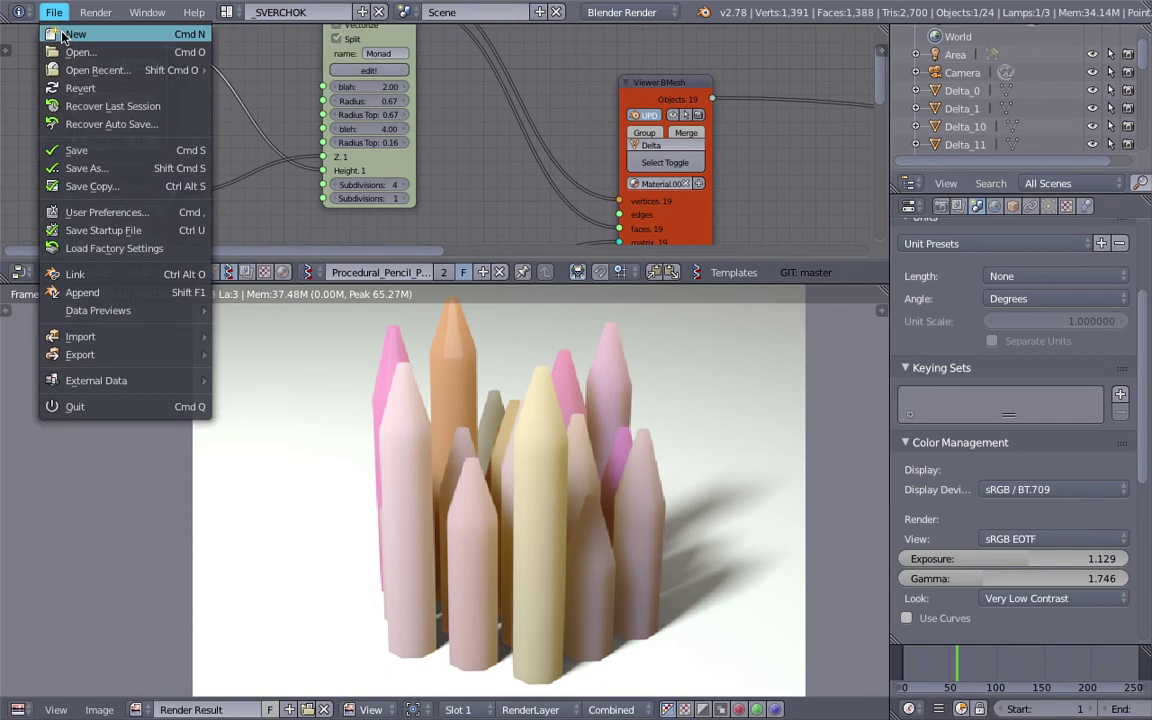
{"action": "left_click", "coordinate": [62, 37]}
{"action": "left_click", "coordinate": [82, 45]}
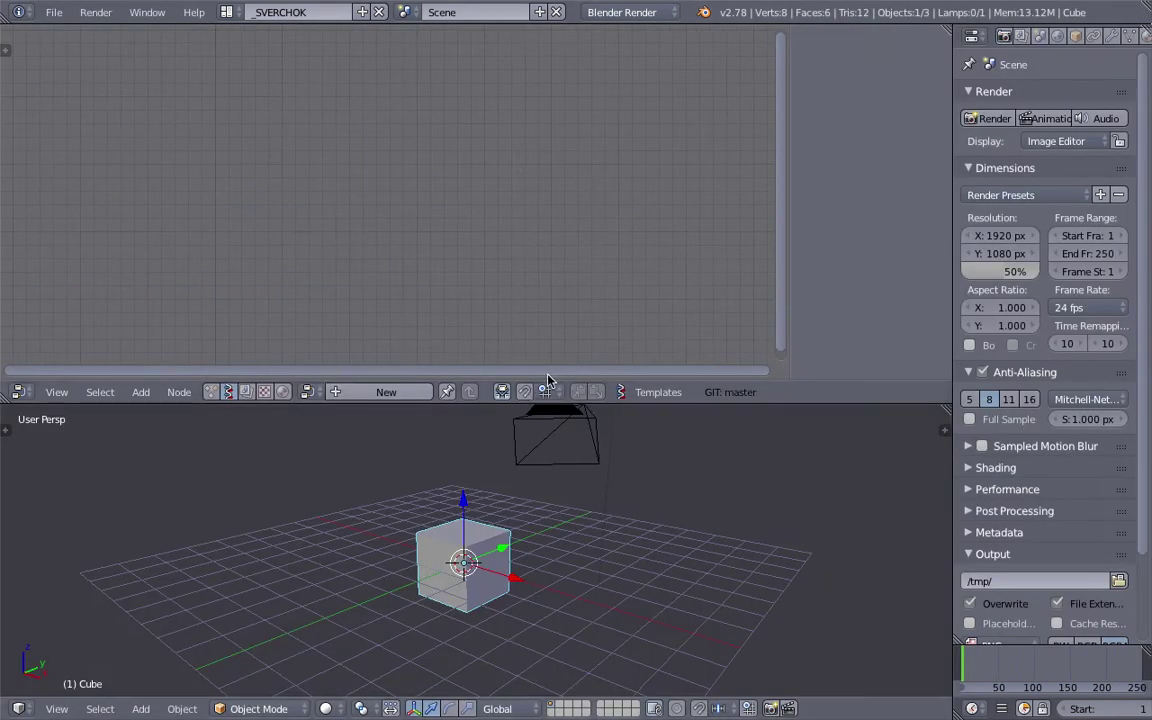
Switch to the browser, copy the GIST 4 link from the YouTube video description, and return to Blender.
{"action": "key", "text": "ctrl+Left"}
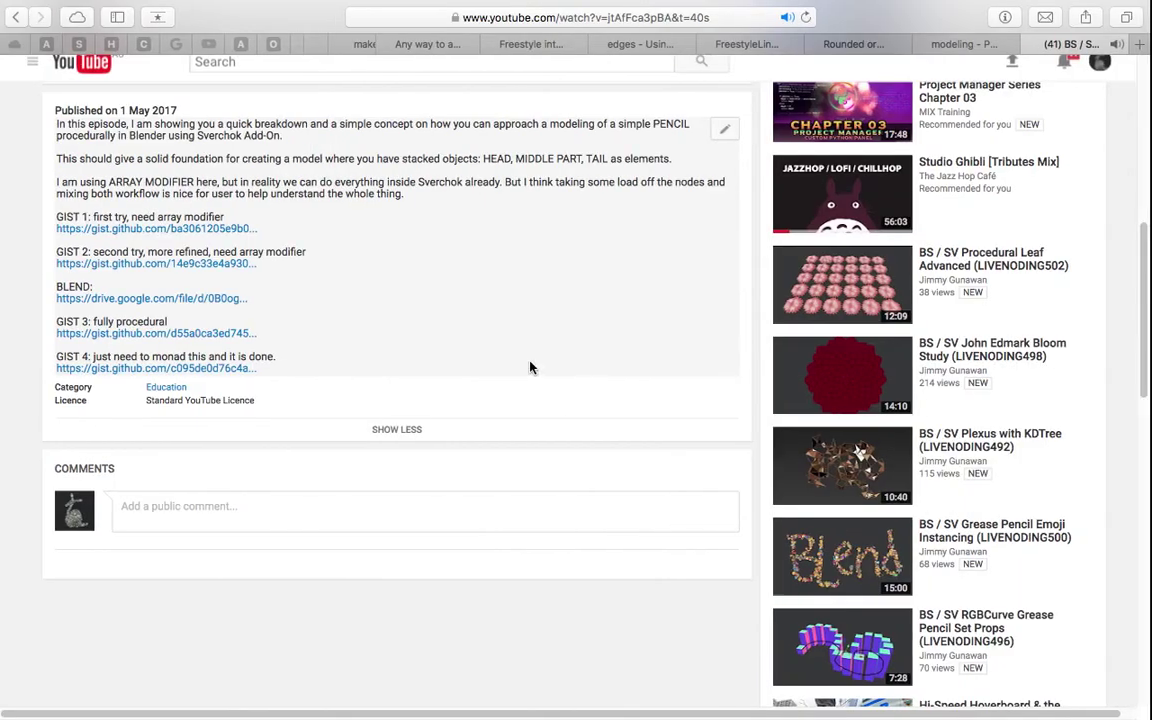
{"action": "right_click", "coordinate": [148, 375]}
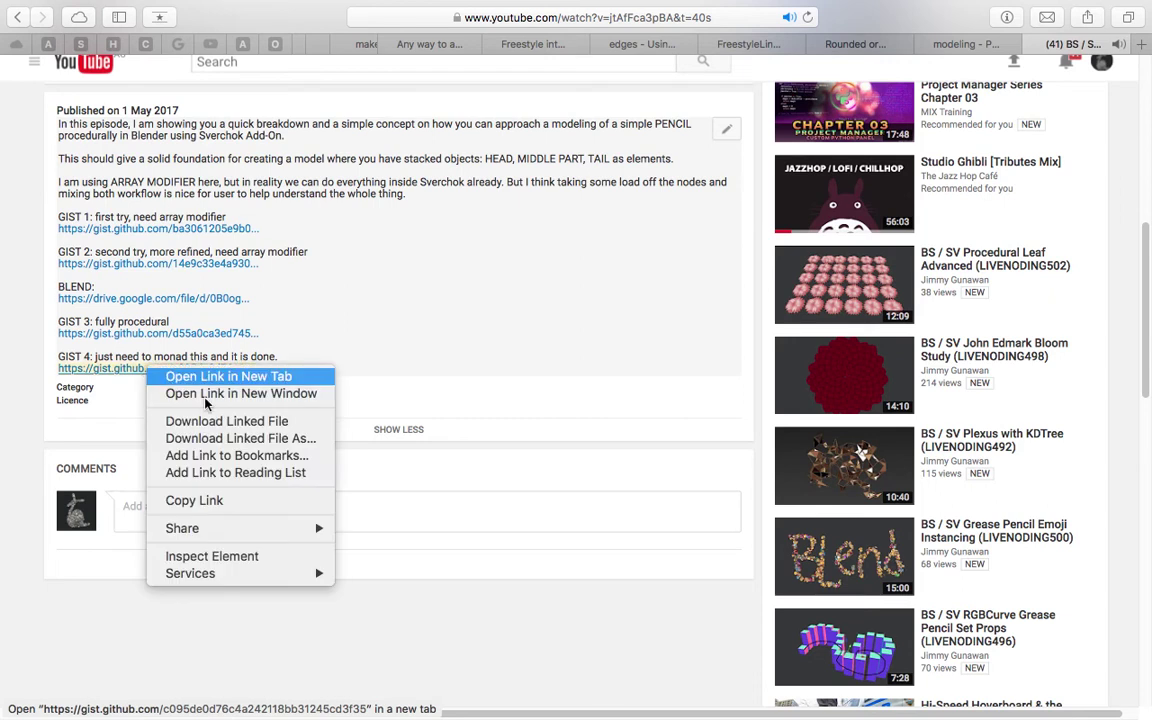
{"action": "left_click", "coordinate": [257, 503]}
{"action": "key", "text": "ctrl+Right"}
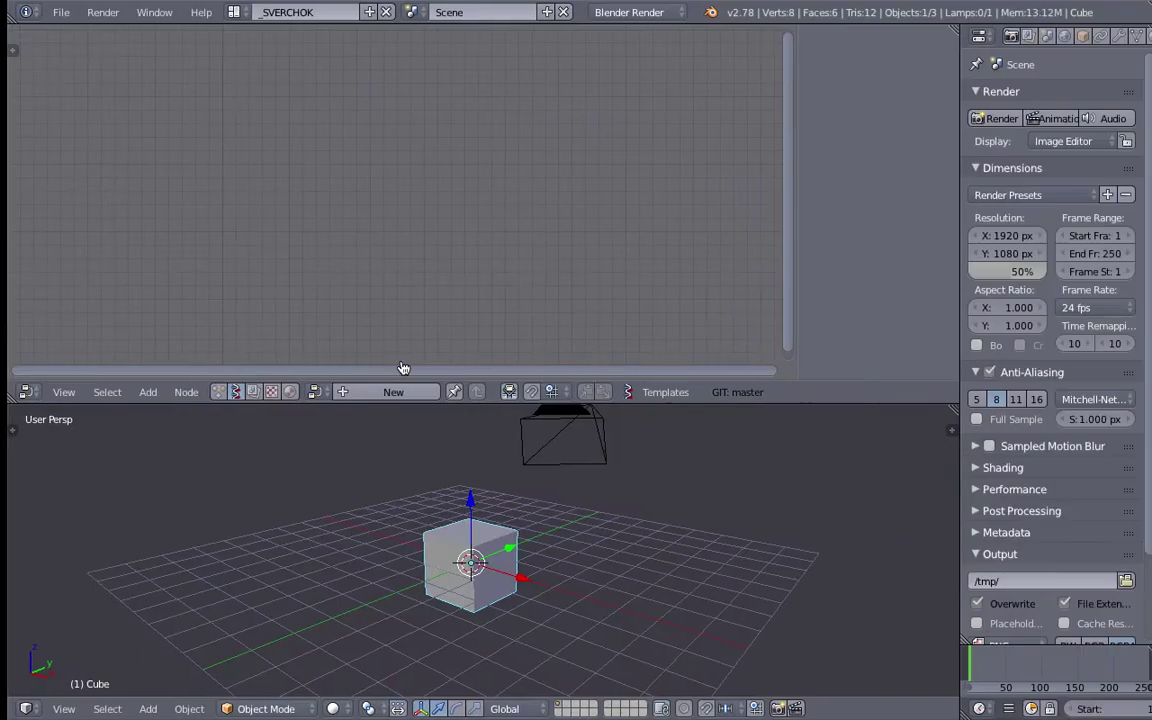
Create a new Sverchok node tree and expand its SV import/export options, widening the sidebar for readability.
{"action": "left_click", "coordinate": [386, 392]}
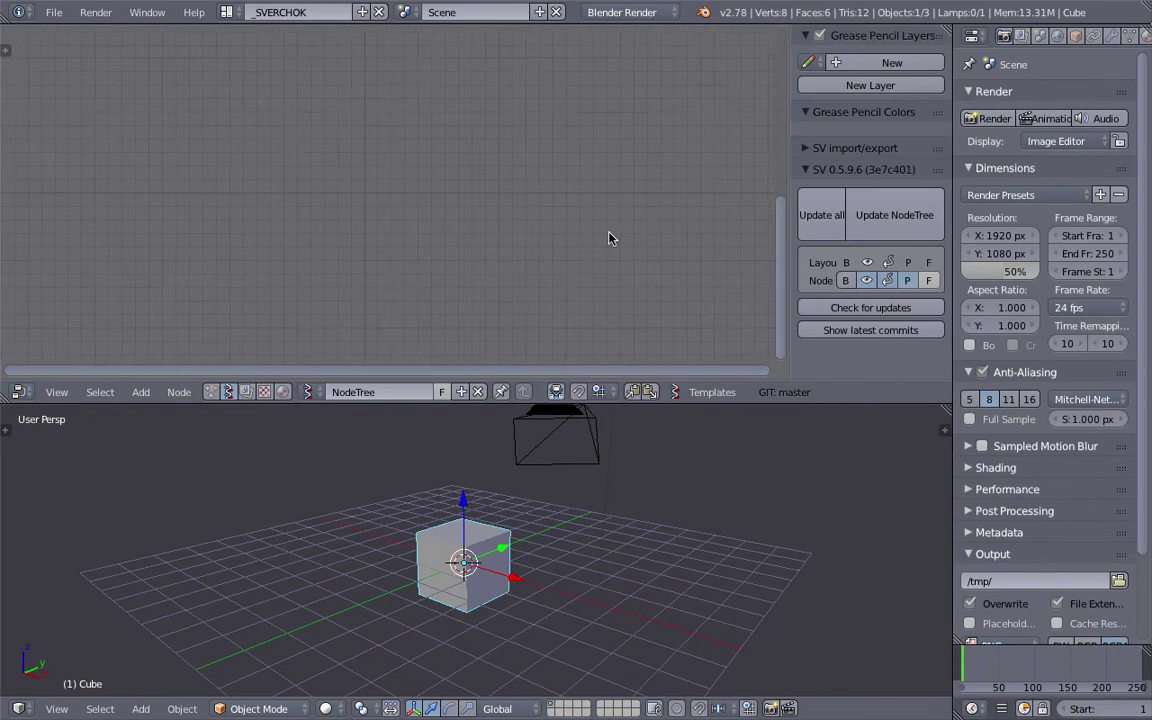
{"action": "left_click_drag", "start_coordinate": [791, 190], "coordinate": [606, 165]}
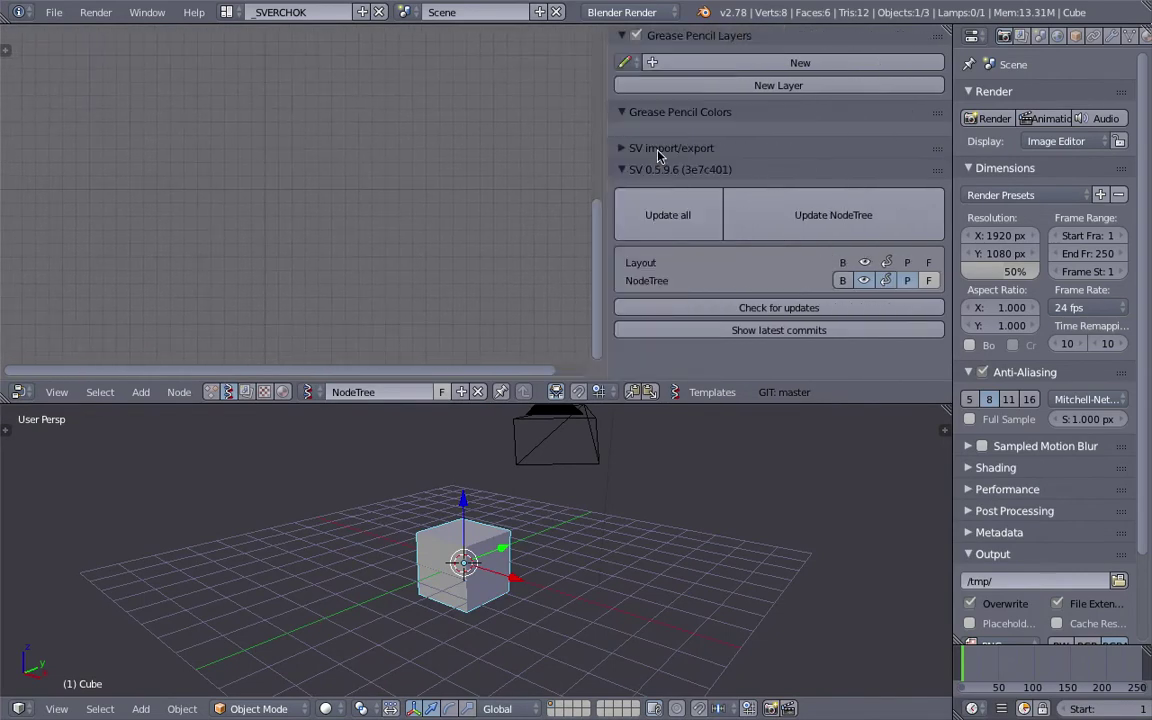
{"action": "left_click", "coordinate": [648, 148]}
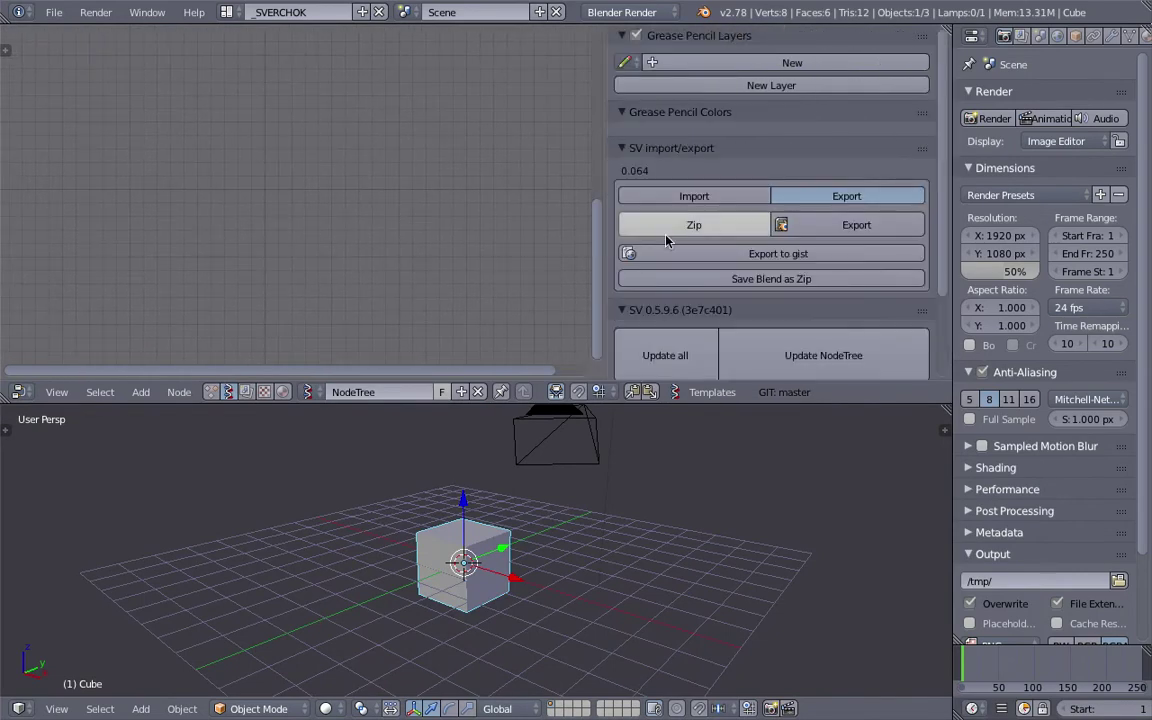
{"action": "scroll", "coordinate": [946, 284], "scroll_direction": "down", "scroll_amount": 1}
{"action": "left_click_drag", "start_coordinate": [953, 282], "coordinate": [1000, 284]}
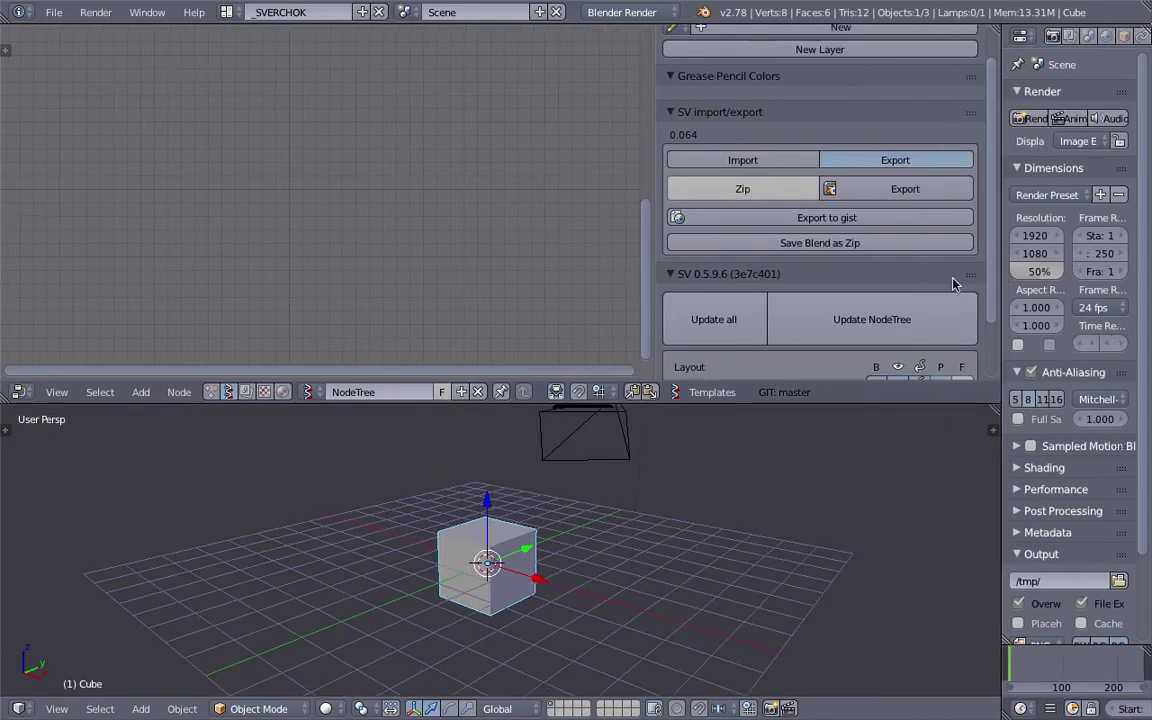
{"action": "left_click_drag", "start_coordinate": [659, 227], "coordinate": [503, 200]}
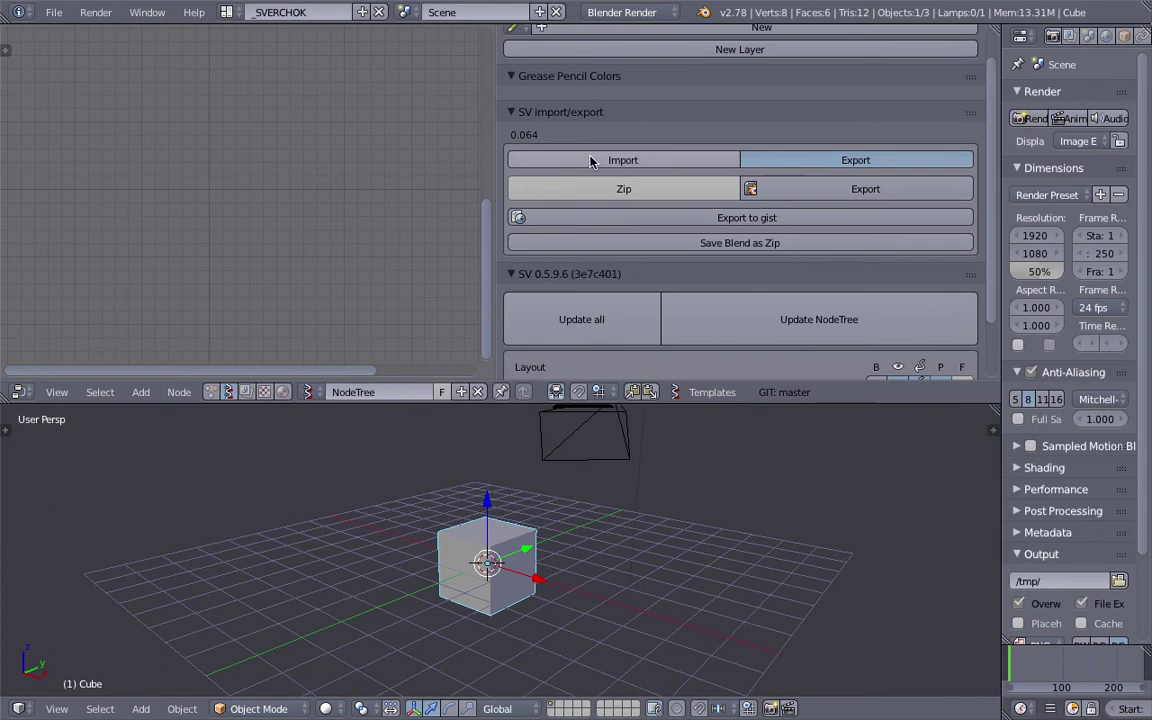
Import the node tree from the copied gist link, shortened to the ID c095de0d76c4a242118bb31245cd3f35.
{"action": "left_click", "coordinate": [590, 159]}
{"action": "left_click", "coordinate": [588, 231]}
{"action": "key", "text": "ctrl+v"}
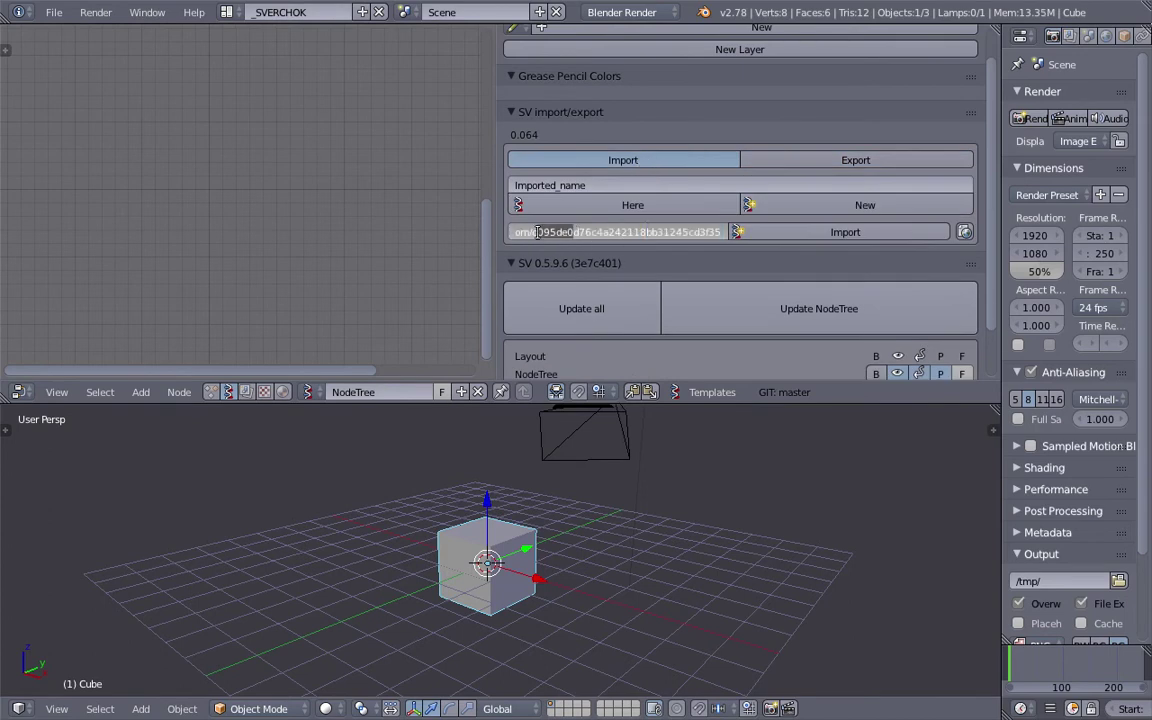
{"action": "left_click_drag", "start_coordinate": [518, 231], "coordinate": [430, 228]}
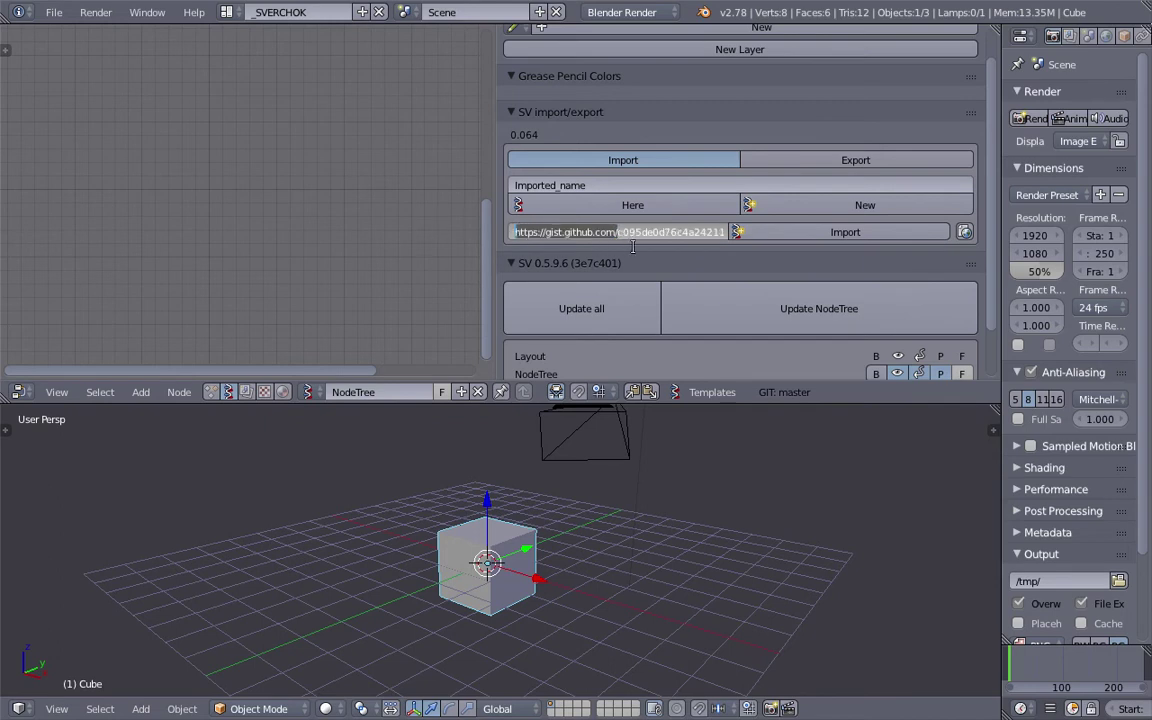
{"action": "key", "text": "BackSpace"}
{"action": "left_click_drag", "start_coordinate": [707, 231], "coordinate": [492, 231]}
{"action": "left_click", "coordinate": [825, 235]}
{"action": "left_click", "coordinate": [824, 232]}
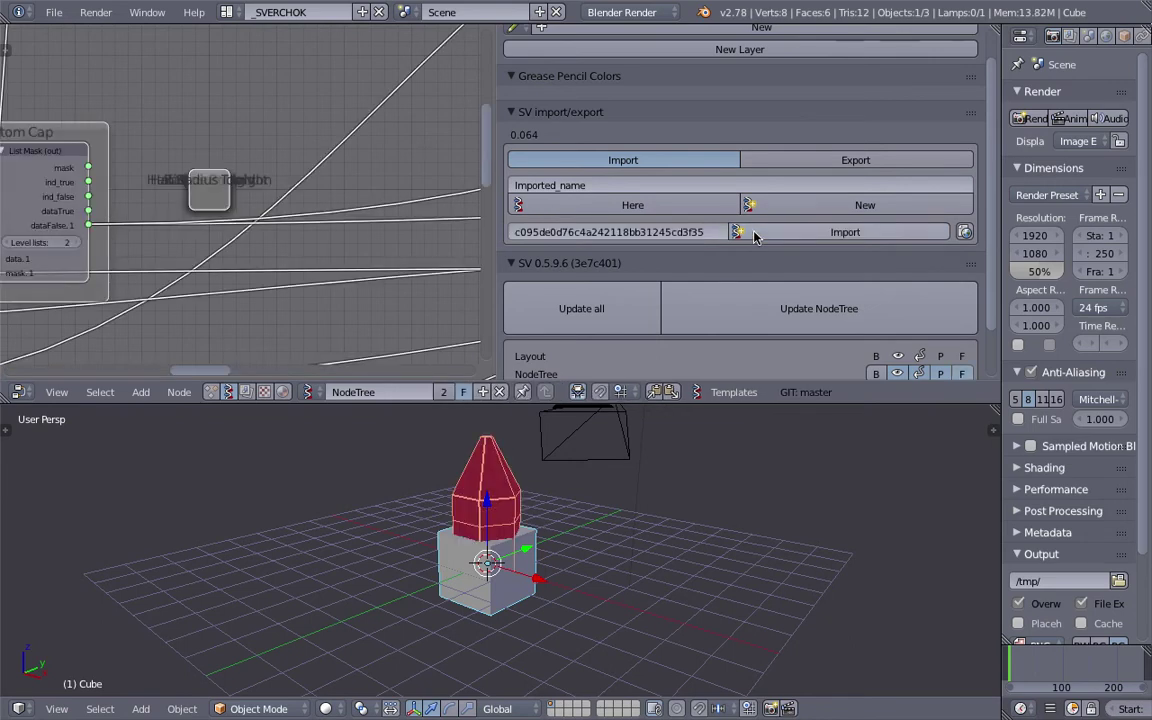
Collapse the node editor's sidebar and delete all the default objects from the 3D scene.
{"action": "left_click_drag", "start_coordinate": [487, 128], "coordinate": [1000, 132]}
{"action": "scroll", "coordinate": [609, 480], "scroll_direction": "down", "scroll_amount": 4}
{"action": "middle_click_drag", "start_coordinate": [609, 480], "coordinate": [641, 493]}
{"action": "key", "text": "a"}
{"action": "key", "text": "a"}
{"action": "key", "text": "x"}
{"action": "left_click", "coordinate": [641, 495]}
{"action": "scroll", "coordinate": [559, 523], "scroll_direction": "up", "scroll_amount": 5}
{"action": "middle_click_drag", "start_coordinate": [562, 532], "coordinate": [476, 476]}
Save the file to the Desktop as sv_crayon_monad_demo_001.blend.
{"action": "scroll", "coordinate": [400, 210], "scroll_direction": "down", "scroll_amount": 2}
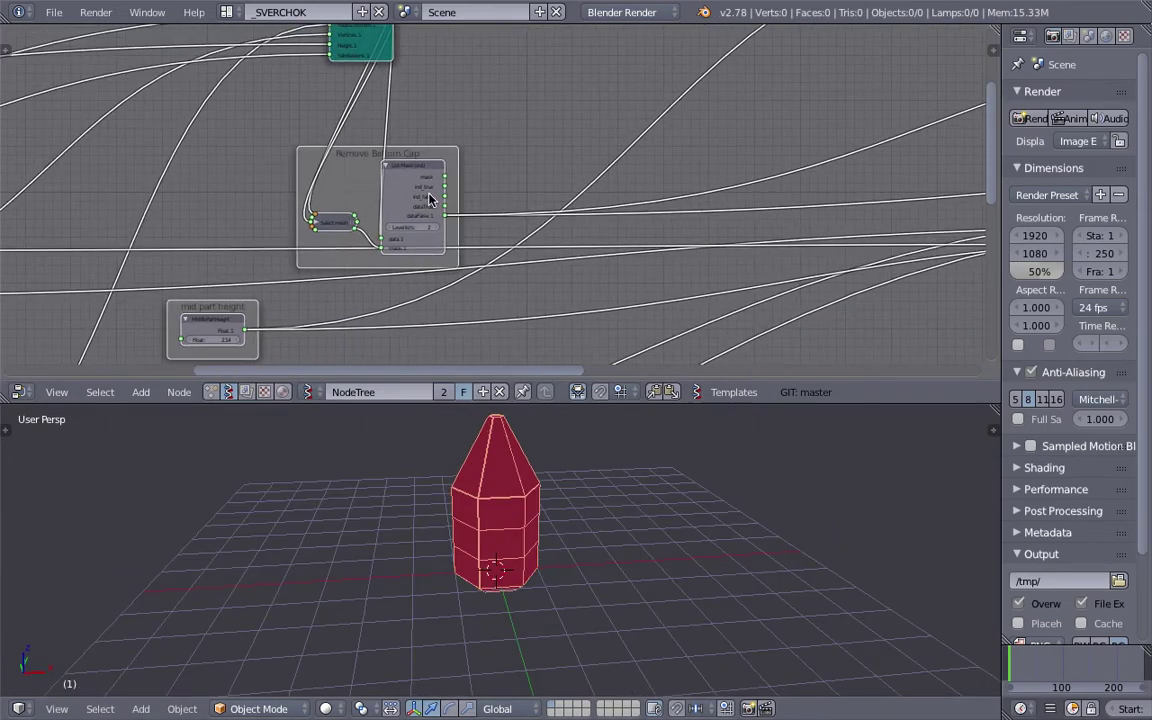
{"action": "scroll", "coordinate": [430, 200], "scroll_direction": "down", "scroll_amount": 6}
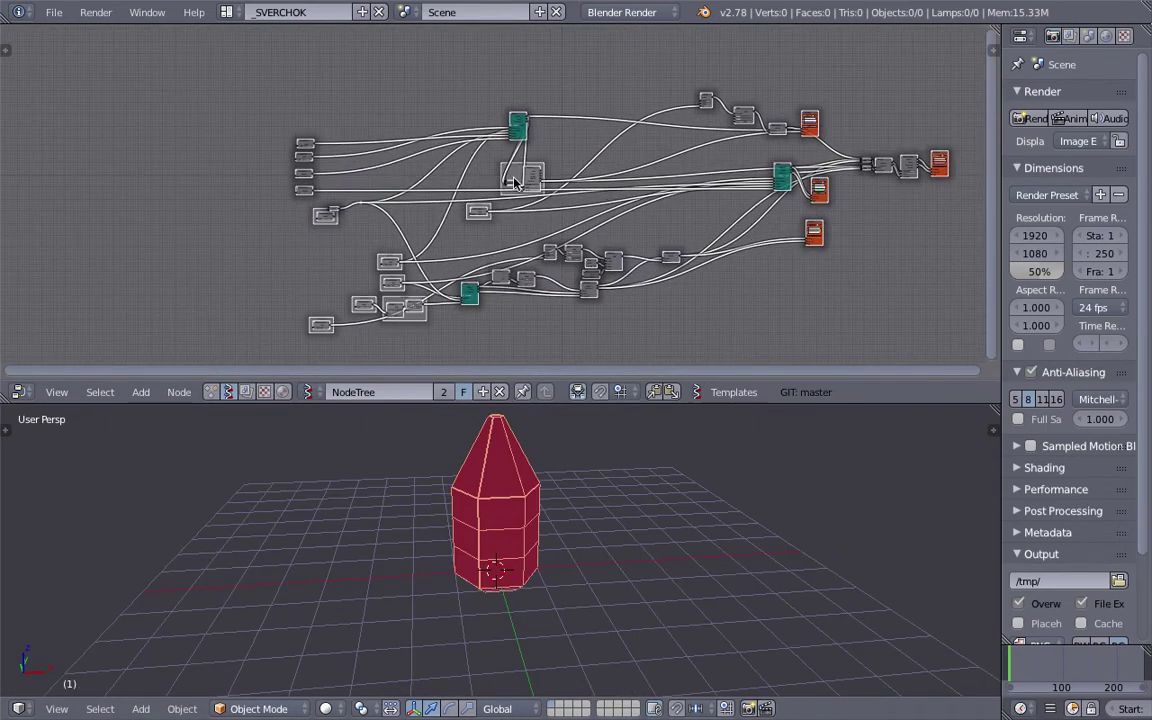
{"action": "left_click", "coordinate": [53, 12]}
{"action": "left_click", "coordinate": [115, 170]}
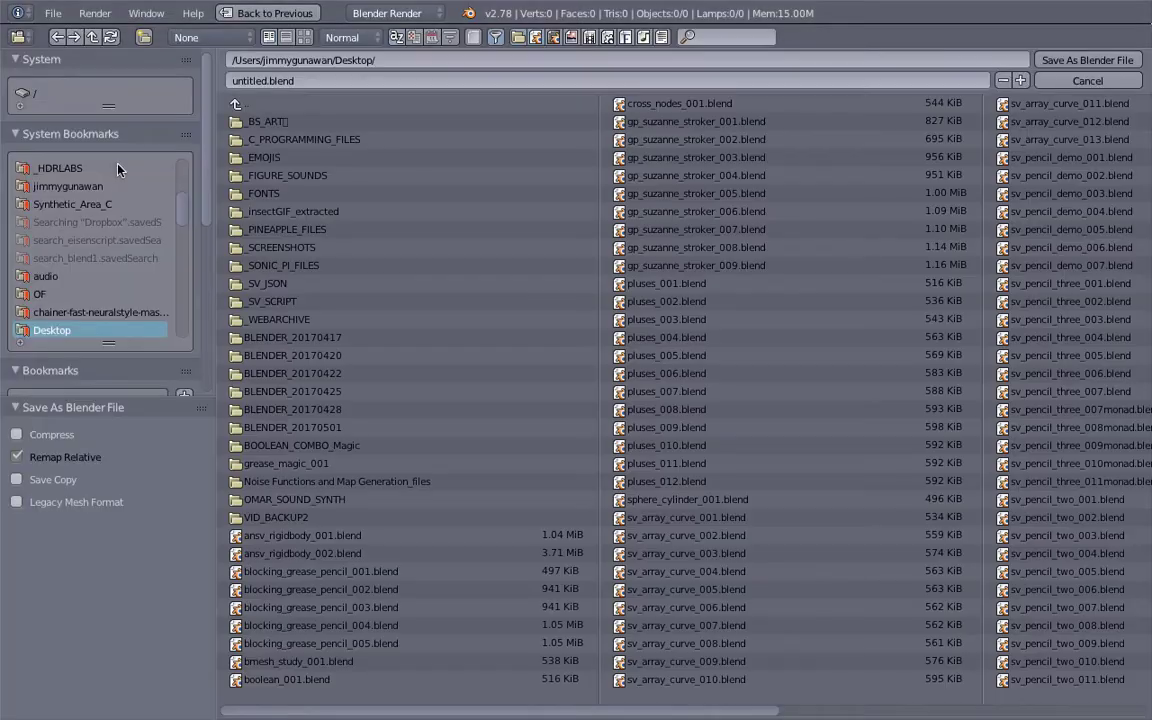
{"action": "left_click", "coordinate": [357, 79]}
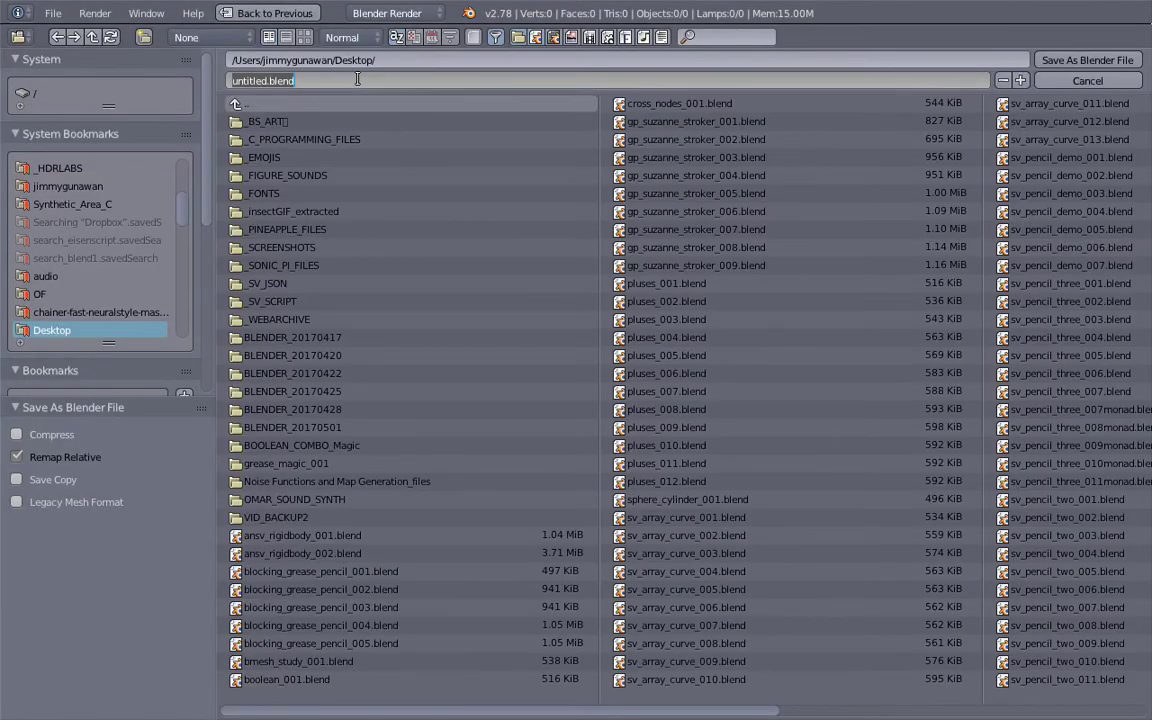
{"action": "type", "text": "sv_crayon_monad_demo"}
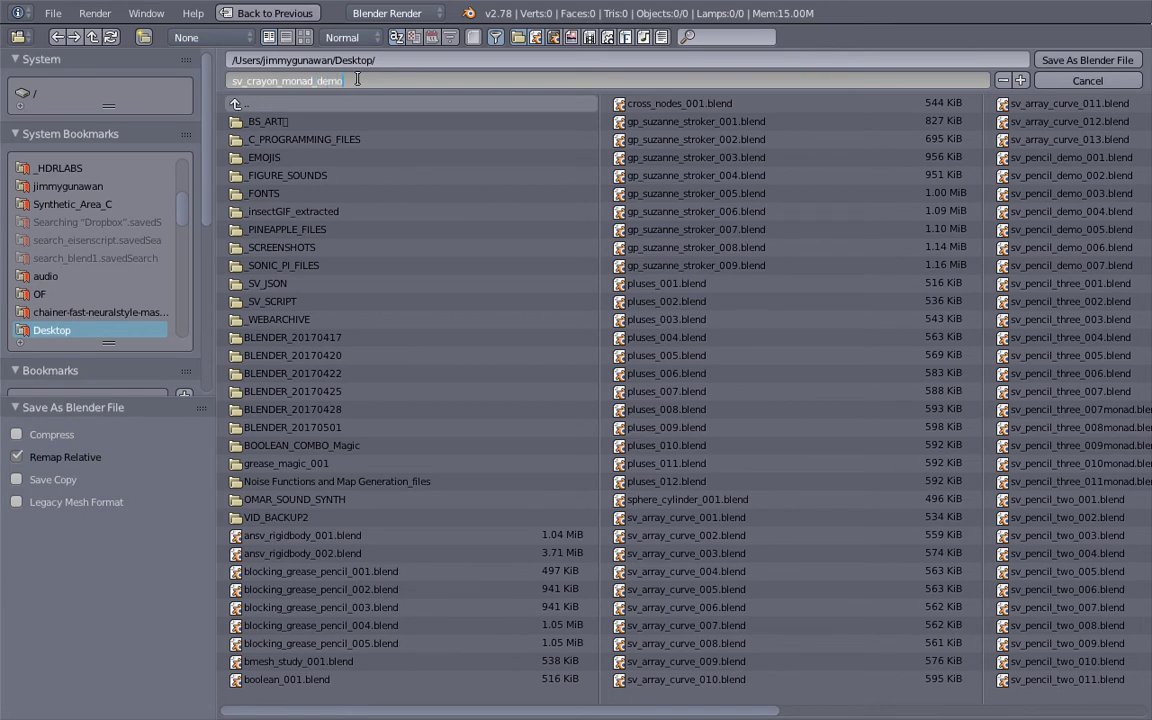
{"action": "type", "text": "_001"}
{"action": "key", "text": "Return"}
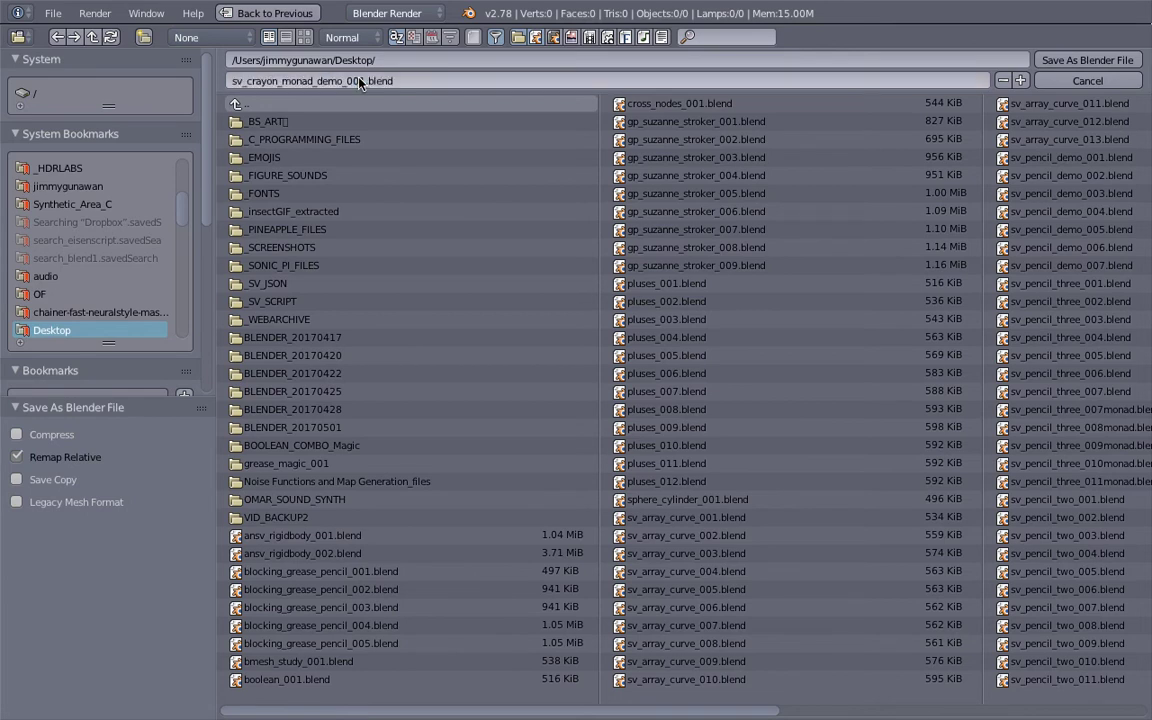
{"action": "left_click", "coordinate": [1080, 60]}
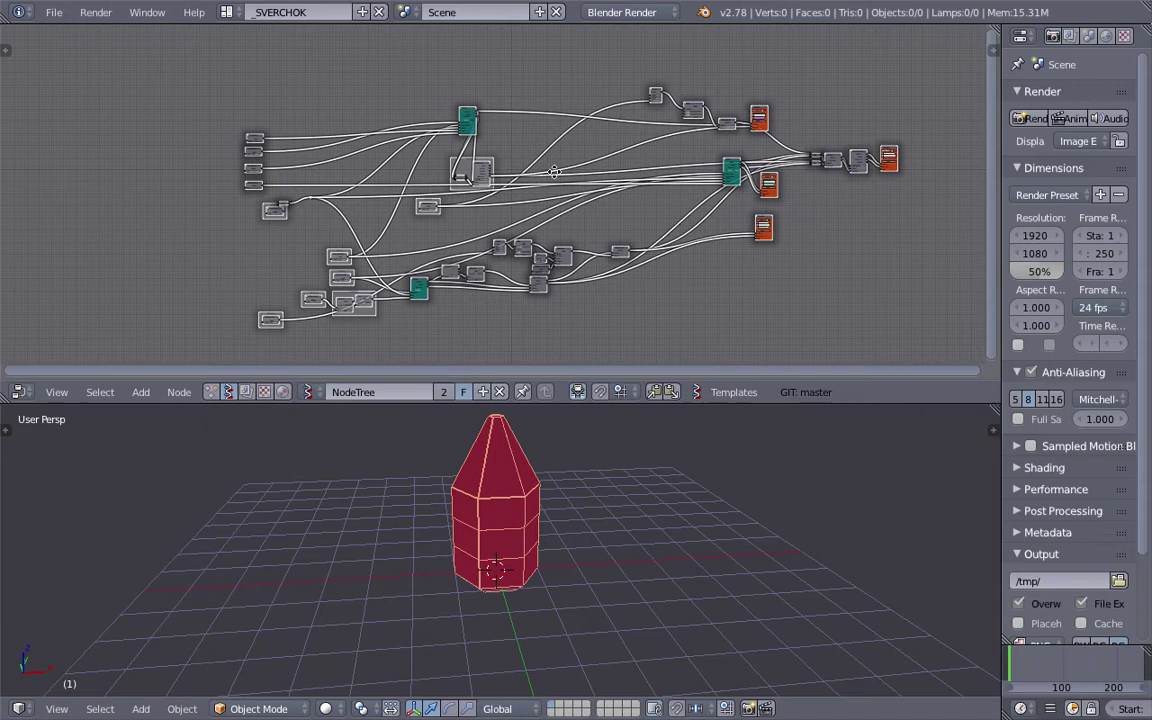
Move the TopPartHeight, TopPartRadius, TopPartSubdiv and MiddlePartSubdiv nodes farther left into a staggered column away from the rest of the tree.
{"action": "scroll", "coordinate": [288, 182], "scroll_direction": "up", "scroll_amount": 2}
{"action": "left_click", "coordinate": [288, 182]}
{"action": "scroll", "coordinate": [300, 195], "scroll_direction": "up", "scroll_amount": 5}
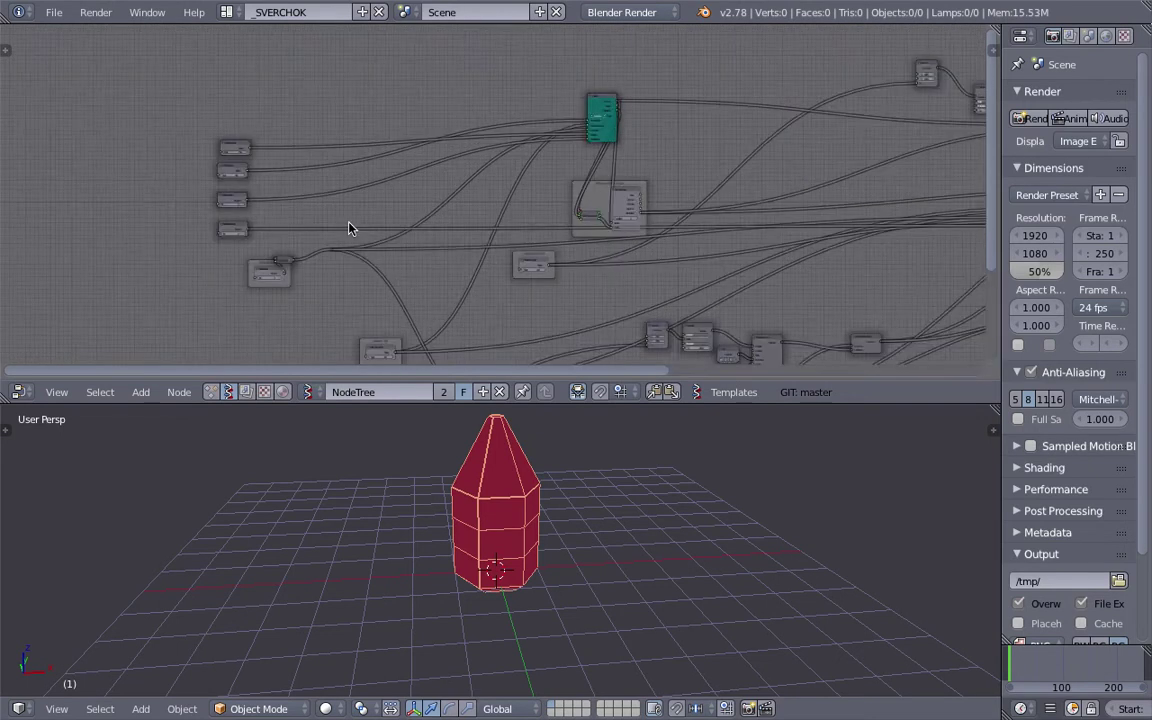
{"action": "left_click", "coordinate": [180, 127]}
{"action": "left_click_drag", "start_coordinate": [179, 127], "coordinate": [158, 83]}
{"action": "middle_click_drag", "start_coordinate": [158, 83], "coordinate": [347, 112]}
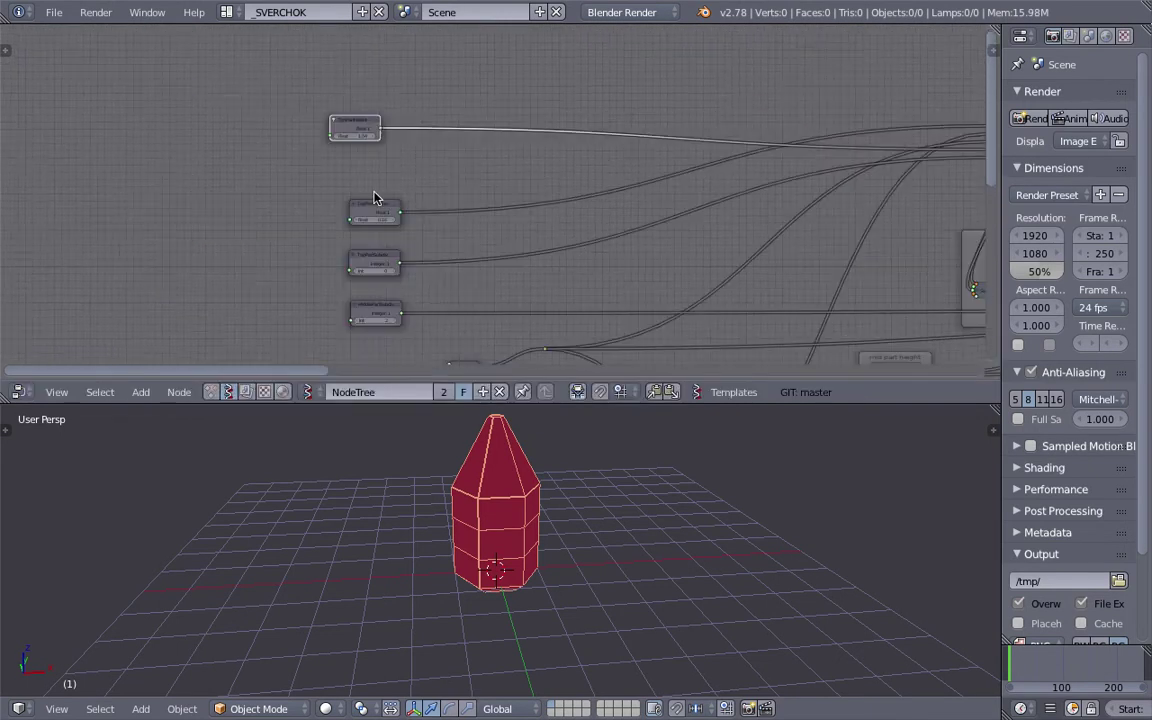
{"action": "left_click_drag", "start_coordinate": [373, 218], "coordinate": [337, 172]}
{"action": "scroll", "coordinate": [364, 268], "scroll_direction": "up", "scroll_amount": 1}
{"action": "left_click_drag", "start_coordinate": [356, 270], "coordinate": [298, 201]}
{"action": "middle_click_drag", "start_coordinate": [321, 203], "coordinate": [375, 177]}
{"action": "left_click_drag", "start_coordinate": [402, 307], "coordinate": [325, 208]}
{"action": "middle_click_drag", "start_coordinate": [454, 241], "coordinate": [453, 109]}
Remove the frame around the SubdivisionAll node and place the node directly below MiddlePartSubdiv.
{"action": "left_click_drag", "start_coordinate": [512, 255], "coordinate": [418, 204]}
{"action": "scroll", "coordinate": [418, 206], "scroll_direction": "up", "scroll_amount": 2}
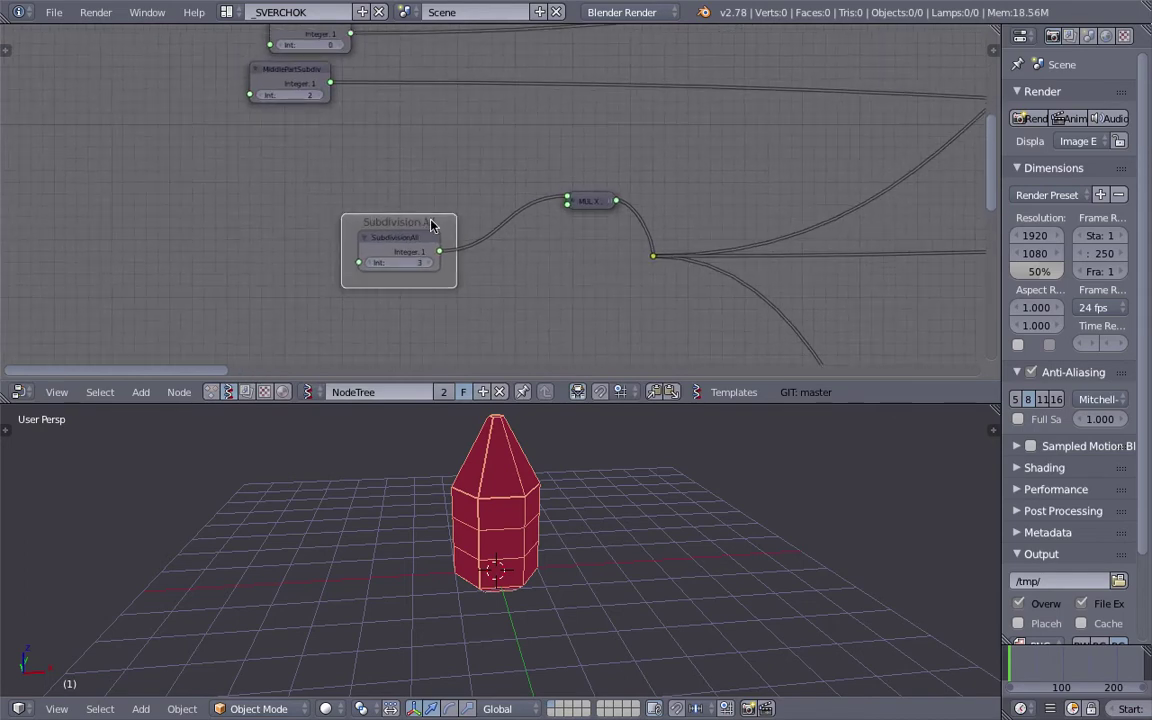
{"action": "key", "text": "x"}
{"action": "left_click_drag", "start_coordinate": [404, 236], "coordinate": [289, 118]}
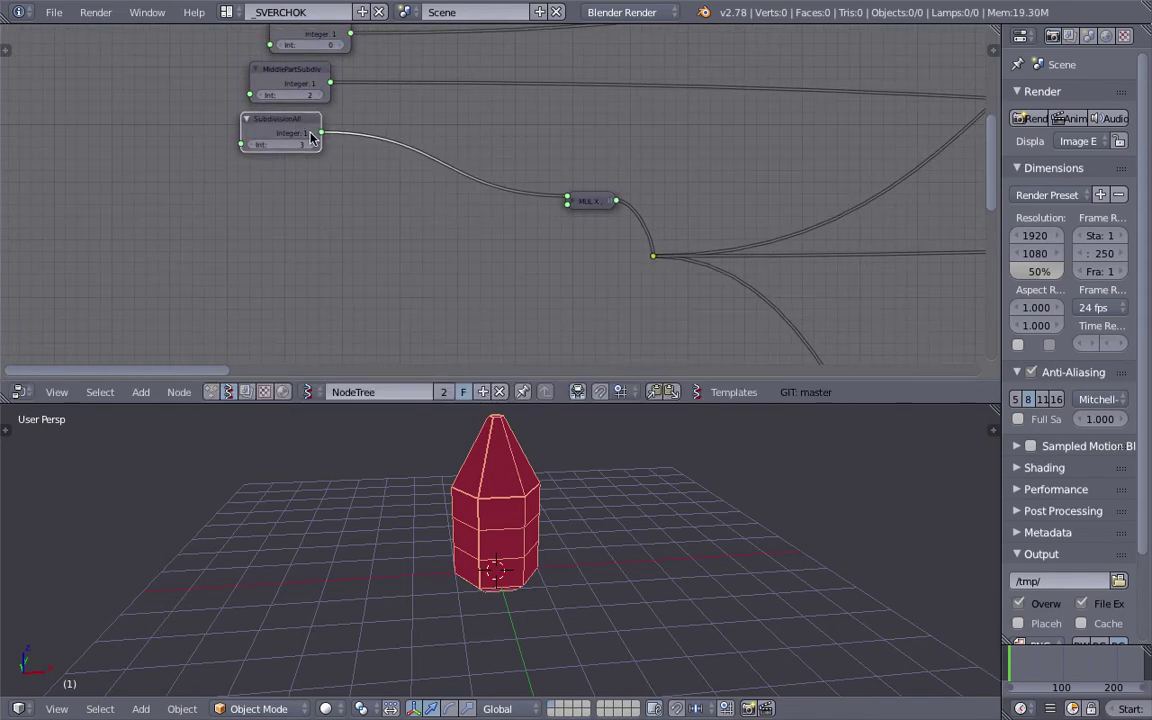
{"action": "middle_click_drag", "start_coordinate": [313, 142], "coordinate": [348, 227]}
Enlarge the node editor and move the two end-cap radius nodes, without their frames, below SubdivisionAll in the input column.
{"action": "left_click_drag", "start_coordinate": [527, 402], "coordinate": [527, 495]}
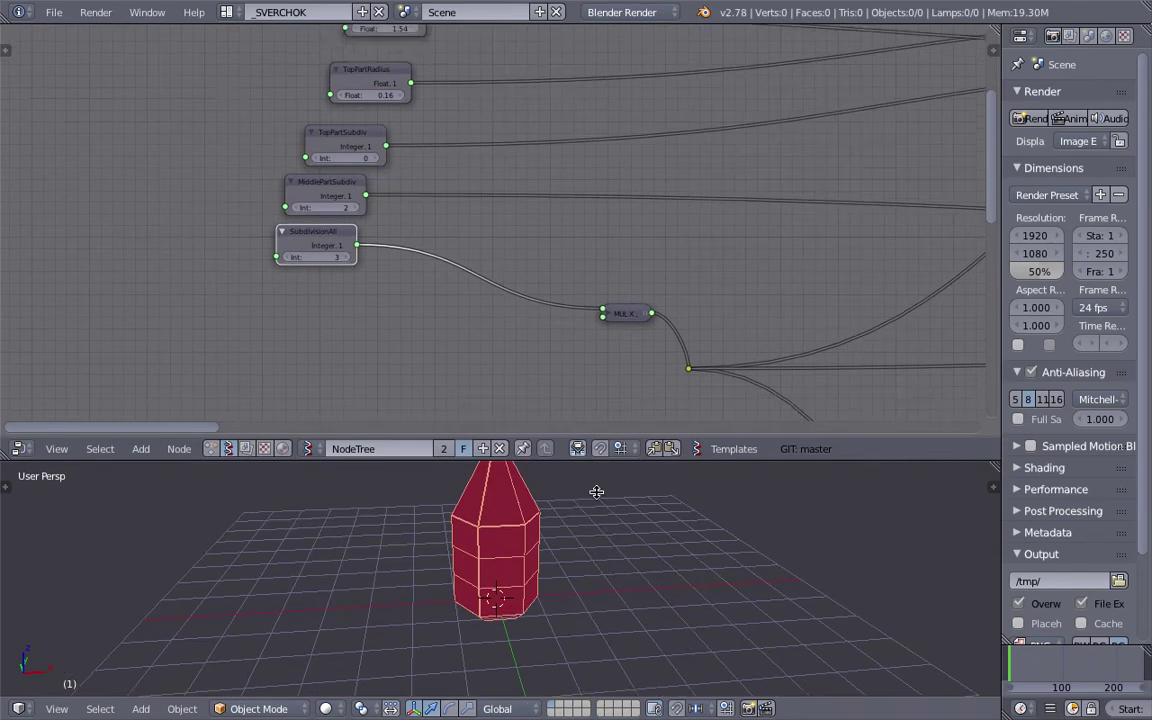
{"action": "middle_click_drag", "start_coordinate": [527, 383], "coordinate": [527, 246]}
{"action": "scroll", "coordinate": [560, 300], "scroll_direction": "down", "scroll_amount": 2}
{"action": "left_click_drag", "start_coordinate": [676, 362], "coordinate": [350, 183]}
{"action": "key", "text": "h"}
{"action": "left_click_drag", "start_coordinate": [680, 424], "coordinate": [383, 247]}
{"action": "key", "text": "h"}
Move the Half Sphere Division and Half Sphere Height frames into the input column and shift the Make ODD Value frame slightly.
{"action": "middle_click_drag", "start_coordinate": [745, 419], "coordinate": [639, 277]}
{"action": "left_click_drag", "start_coordinate": [494, 339], "coordinate": [234, 140]}
{"action": "left_click_drag", "start_coordinate": [375, 403], "coordinate": [247, 207]}
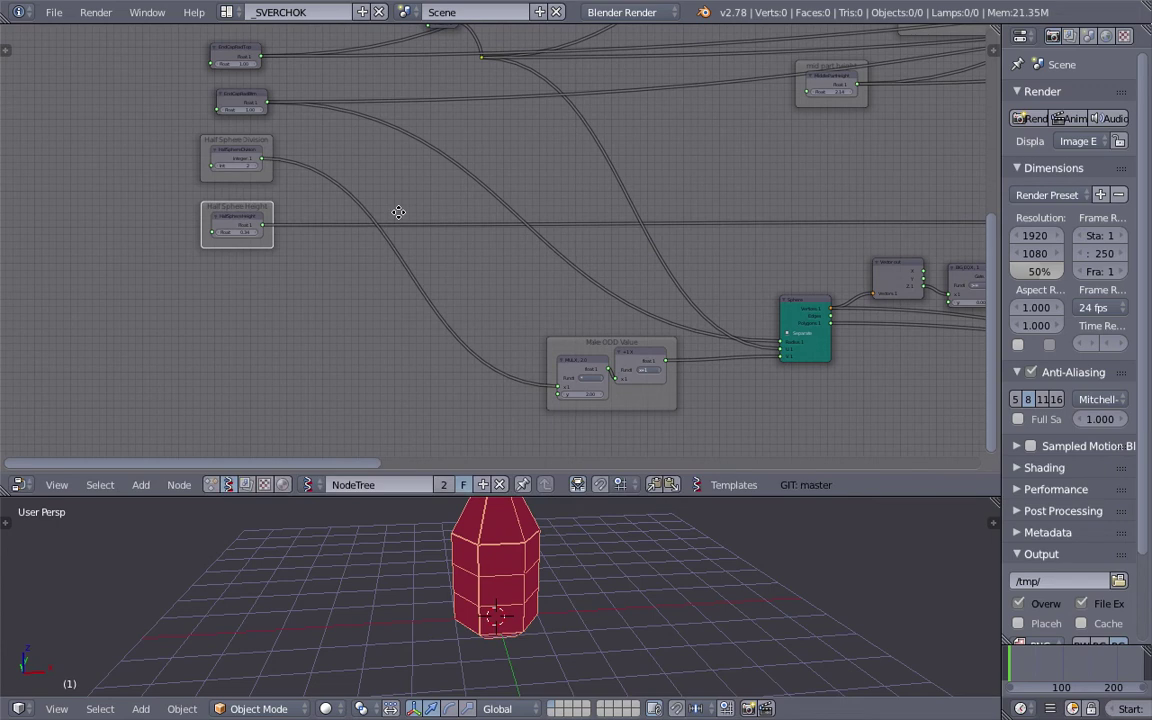
{"action": "middle_click_drag", "start_coordinate": [436, 309], "coordinate": [436, 246]}
{"action": "scroll", "coordinate": [437, 243], "scroll_direction": "up", "scroll_amount": 2}
{"action": "left_click_drag", "start_coordinate": [637, 290], "coordinate": [602, 312]}
{"action": "scroll", "coordinate": [568, 235], "scroll_direction": "down", "scroll_amount": 11}
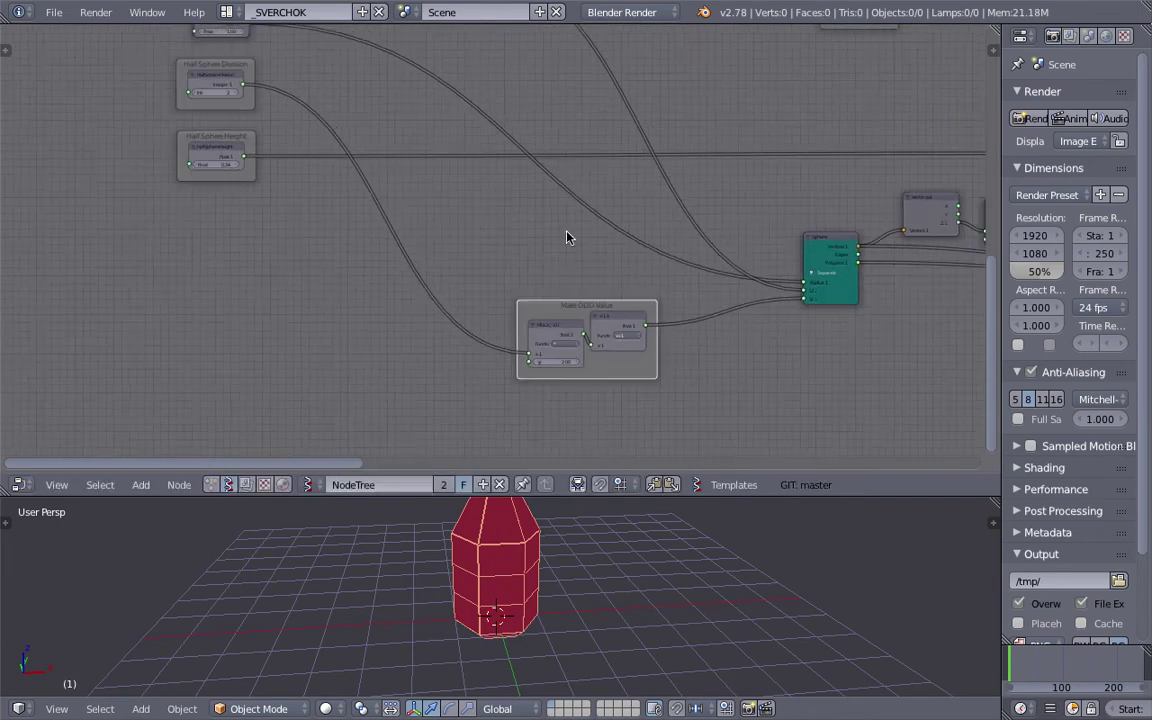
{"action": "scroll", "coordinate": [465, 355], "scroll_direction": "down", "scroll_amount": 3}
{"action": "scroll", "coordinate": [625, 265], "scroll_direction": "up", "scroll_amount": 12}
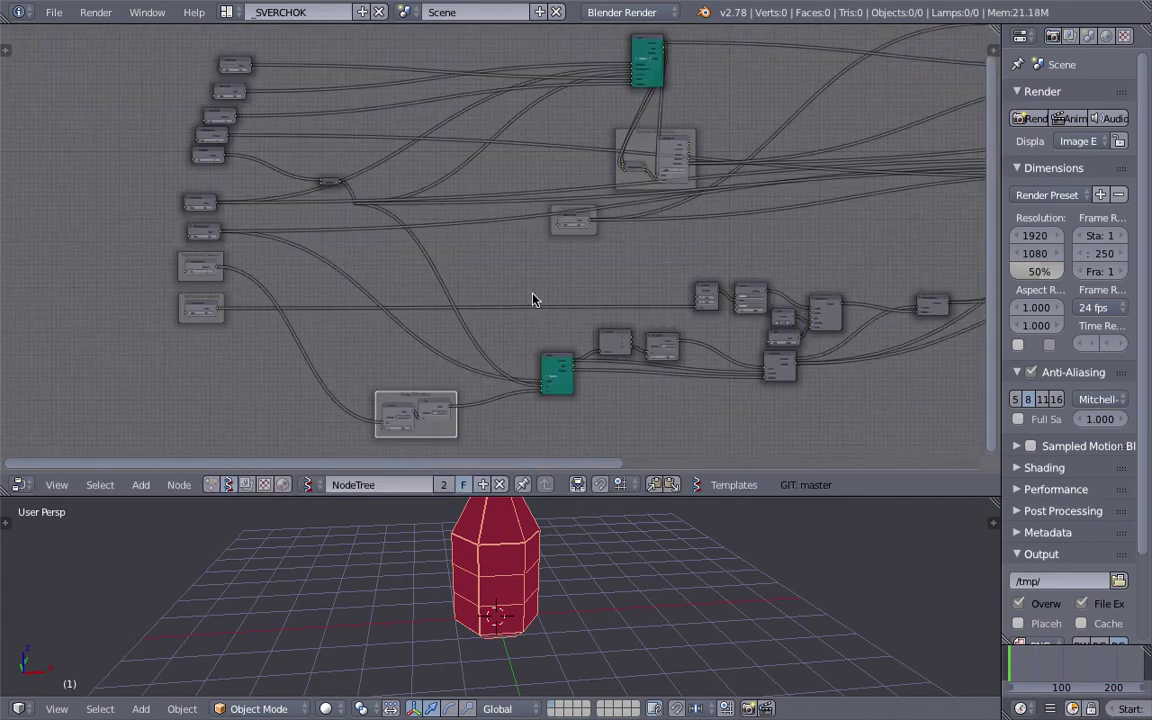
Move the framed MiddlePartHeight node to the bottom of the input column, below Half Sphere Height.
{"action": "left_click_drag", "start_coordinate": [668, 195], "coordinate": [235, 272]}
{"action": "scroll", "coordinate": [447, 246], "scroll_direction": "down", "scroll_amount": 2}
{"action": "middle_click_drag", "start_coordinate": [447, 246], "coordinate": [790, 218]}
{"action": "left_click_drag", "start_coordinate": [648, 220], "coordinate": [340, 381]}
Delete the frames around the MiddlePartHeight, Half Sphere Height and Half Sphere Division nodes, keeping the nodes themselves.
{"action": "key", "text": "x"}
{"action": "left_click", "coordinate": [378, 306]}
{"action": "key", "text": "x"}
{"action": "left_click", "coordinate": [388, 236]}
{"action": "key", "text": "x"}
{"action": "middle_click_drag", "start_coordinate": [441, 230], "coordinate": [426, 332]}
{"action": "scroll", "coordinate": [429, 188], "scroll_direction": "up", "scroll_amount": 3}
{"action": "scroll", "coordinate": [405, 220], "scroll_direction": "down", "scroll_amount": 7}
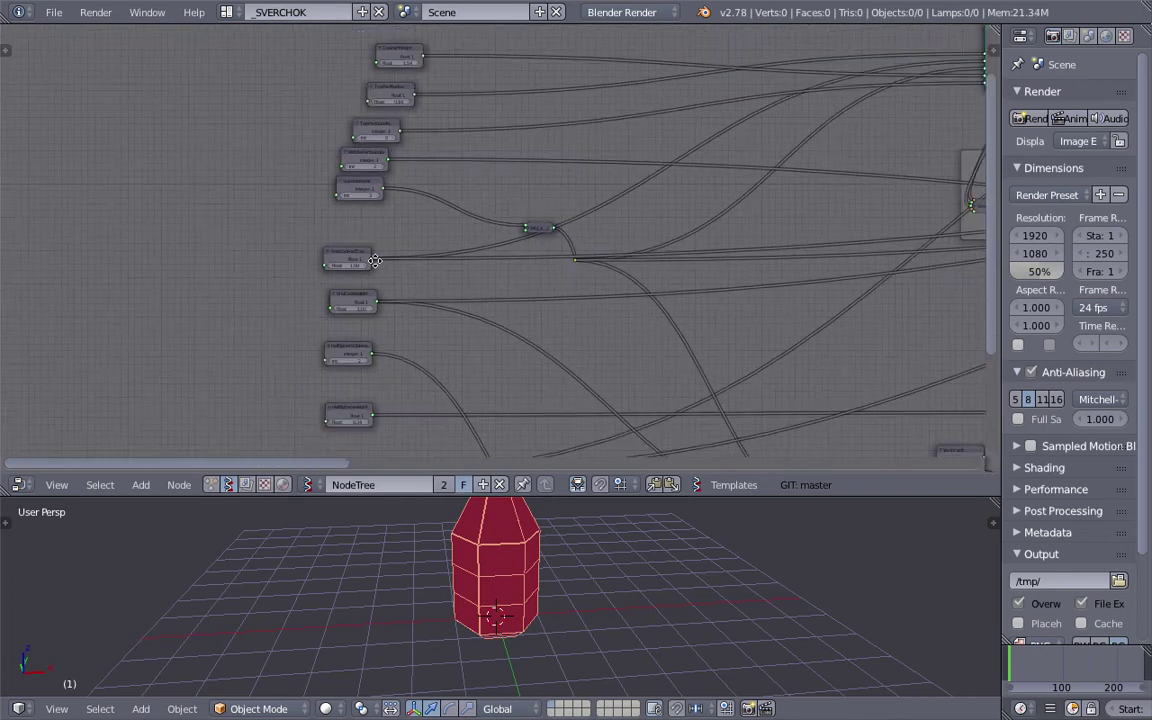
Box-select the whole column of ten numeric input nodes, move it farther left, and enlarge the node editor.
{"action": "scroll", "coordinate": [365, 265], "scroll_direction": "down", "scroll_amount": 3}
{"action": "left_click_drag", "start_coordinate": [306, 90], "coordinate": [433, 424]}
{"action": "key", "text": "g"}
{"action": "left_click", "coordinate": [312, 414]}
{"action": "middle_click_drag", "start_coordinate": [719, 334], "coordinate": [599, 314]}
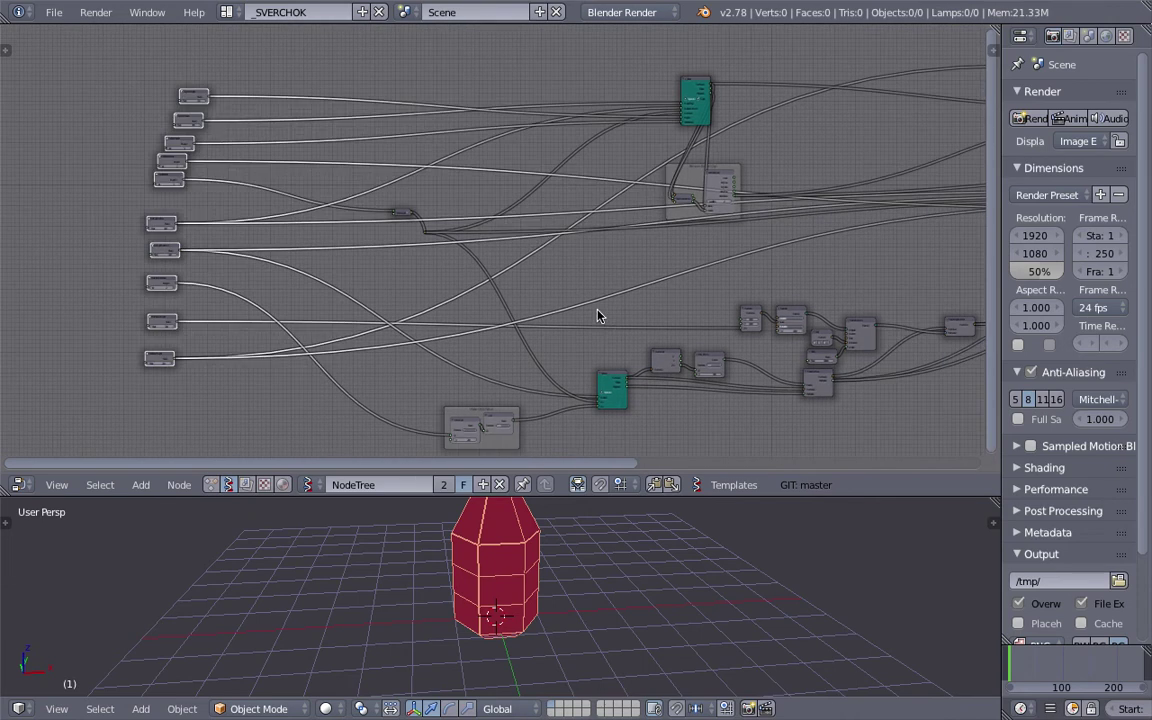
{"action": "left_click_drag", "start_coordinate": [697, 497], "coordinate": [697, 543]}
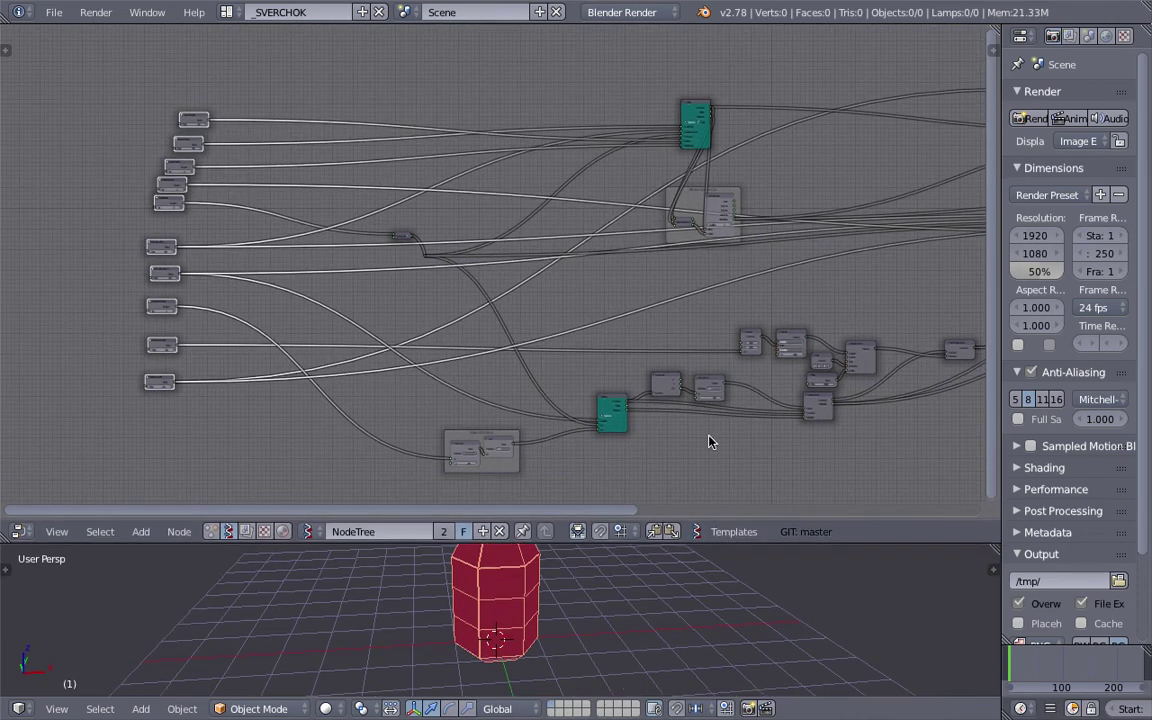
{"action": "middle_click_drag", "start_coordinate": [740, 340], "coordinate": [575, 320]}
Turn off the fake user on NodeTree and save the file over the existing one.
{"action": "key", "text": "ctrl+s"}
{"action": "left_click", "coordinate": [573, 316]}
{"action": "left_click", "coordinate": [464, 531]}
{"action": "middle_click_drag", "start_coordinate": [594, 394], "coordinate": [555, 389]}
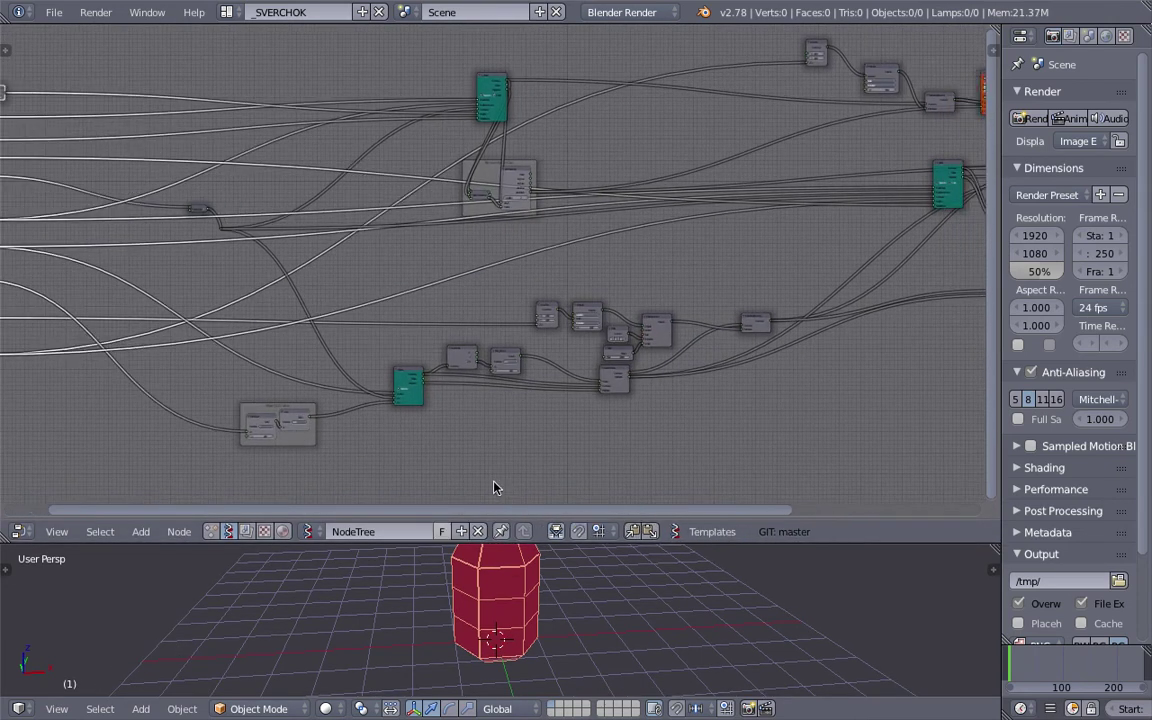
{"action": "key", "text": "ctrl+s"}
{"action": "left_click", "coordinate": [501, 436]}
Move the last viewer node at the right end of the tree farther right, away from the node feeding it.
{"action": "middle_click_drag", "start_coordinate": [501, 437], "coordinate": [414, 470]}
{"action": "scroll", "coordinate": [766, 255], "scroll_direction": "up", "scroll_amount": 2}
{"action": "middle_click_drag", "start_coordinate": [766, 255], "coordinate": [310, 312]}
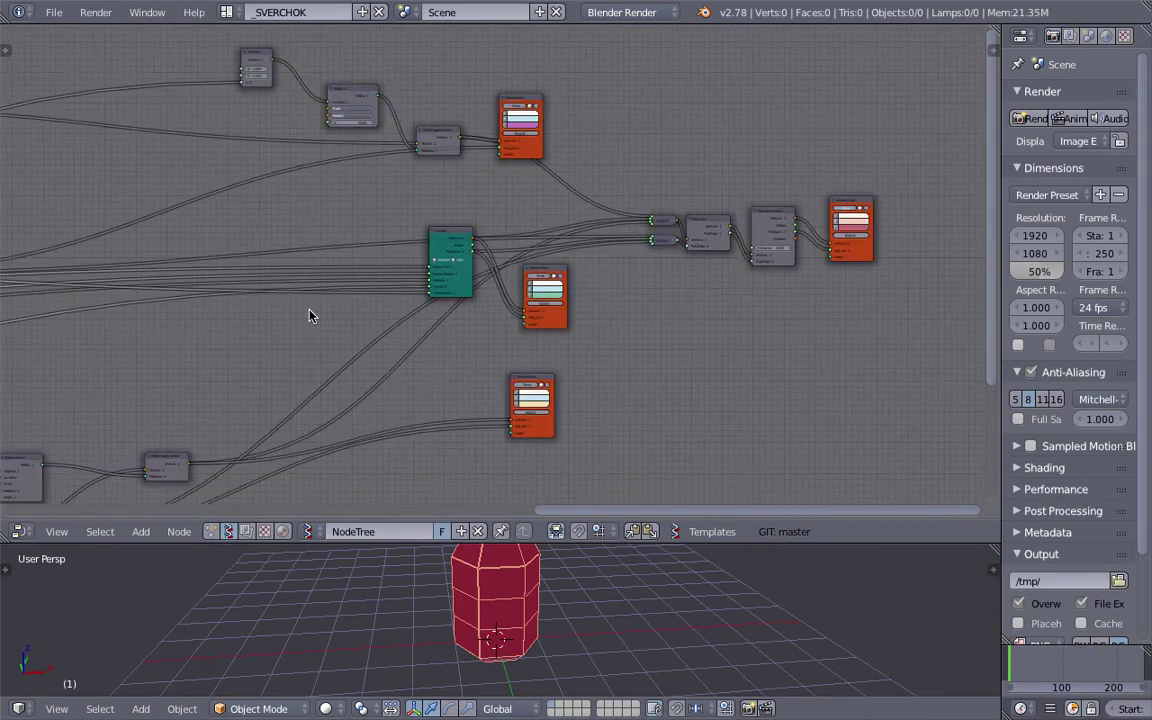
{"action": "middle_click_drag", "start_coordinate": [468, 288], "coordinate": [330, 286]}
{"action": "scroll", "coordinate": [670, 277], "scroll_direction": "up", "scroll_amount": 3}
{"action": "mouse_move", "coordinate": [672, 181]}
{"action": "left_mouse_down"}
{"action": "mouse_move", "coordinate": [850, 89]}
{"action": "mouse_move", "coordinate": [912, 155]}
{"action": "left_mouse_up"}
{"action": "left_click_drag", "start_coordinate": [516, 191], "coordinate": [530, 195]}
Return to the input column and show the node editor's sidebar, narrowing it to leave room for the nodes.
{"action": "scroll", "coordinate": [530, 200], "scroll_direction": "down", "scroll_amount": 6}
{"action": "middle_click_drag", "start_coordinate": [84, 262], "coordinate": [452, 272]}
{"action": "scroll", "coordinate": [411, 269], "scroll_direction": "up", "scroll_amount": 1}
{"action": "middle_click_drag", "start_coordinate": [341, 248], "coordinate": [911, 241]}
{"action": "middle_click_drag", "start_coordinate": [433, 142], "coordinate": [630, 218]}
{"action": "scroll", "coordinate": [506, 231], "scroll_direction": "up", "scroll_amount": 4}
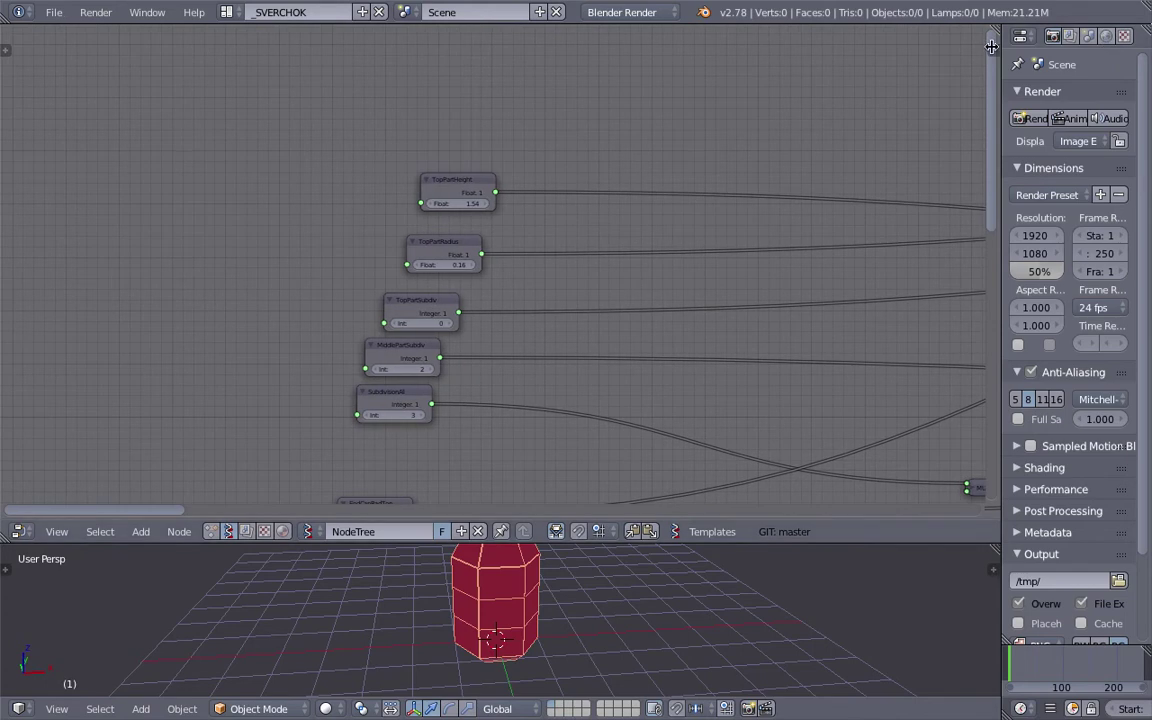
{"action": "left_click", "coordinate": [991, 46]}
{"action": "middle_click_drag", "start_coordinate": [417, 147], "coordinate": [440, 143]}
{"action": "left_click_drag", "start_coordinate": [496, 133], "coordinate": [738, 133]}
Straighten the upper input column by repositioning TopPartHeight, TopPartRadius, TopPartSubdiv, MiddlePartSubdiv and SubdivisionAll, checking each node's properties.
{"action": "scroll", "coordinate": [540, 162], "scroll_direction": "up", "scroll_amount": 1}
{"action": "middle_click_drag", "start_coordinate": [356, 166], "coordinate": [478, 133]}
{"action": "left_click_drag", "start_coordinate": [478, 133], "coordinate": [480, 115]}
{"action": "left_click_drag", "start_coordinate": [472, 207], "coordinate": [488, 183]}
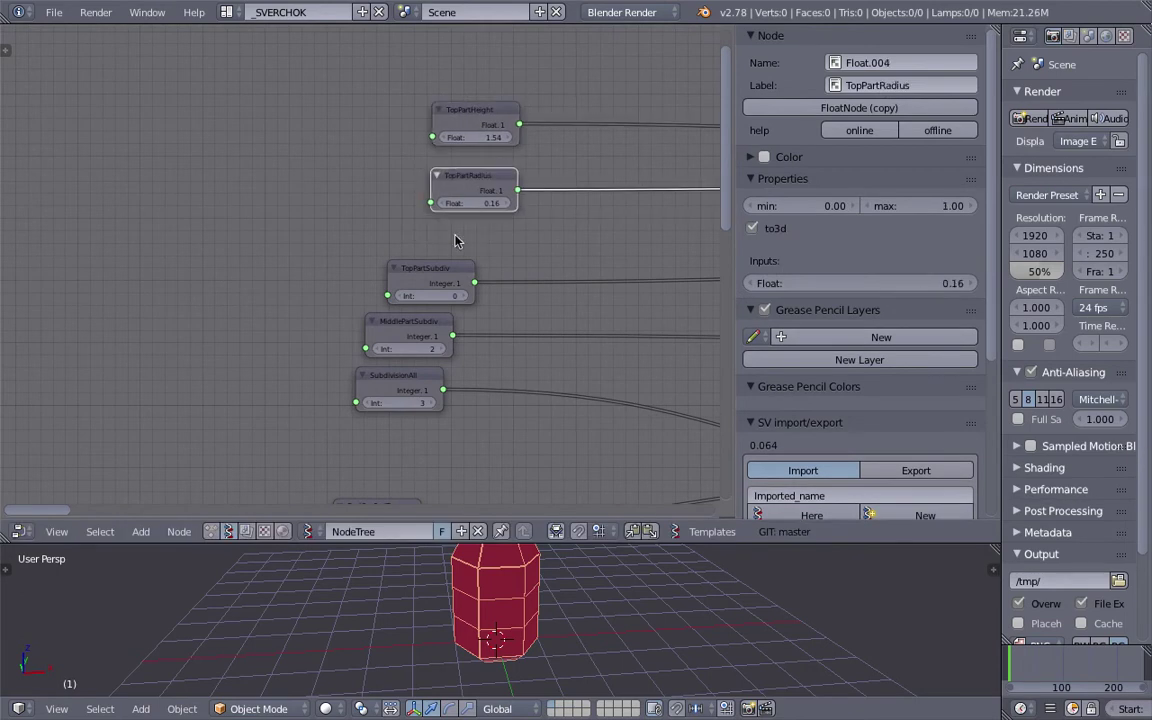
{"action": "left_click_drag", "start_coordinate": [446, 275], "coordinate": [483, 241]}
{"action": "middle_click_drag", "start_coordinate": [443, 300], "coordinate": [449, 259]}
{"action": "left_click_drag", "start_coordinate": [440, 277], "coordinate": [470, 256]}
{"action": "middle_click_drag", "start_coordinate": [590, 217], "coordinate": [586, 183]}
{"action": "left_click_drag", "start_coordinate": [400, 302], "coordinate": [418, 281]}
{"action": "middle_click_drag", "start_coordinate": [381, 428], "coordinate": [377, 371]}
Tighten the lower input column by moving the end-cap radius, half-sphere and MiddlePartHeight nodes up beneath SubdivisionAll.
{"action": "left_click_drag", "start_coordinate": [377, 371], "coordinate": [414, 315]}
{"action": "middle_click_drag", "start_coordinate": [414, 315], "coordinate": [386, 240]}
{"action": "left_click_drag", "start_coordinate": [355, 384], "coordinate": [386, 296]}
{"action": "middle_click_drag", "start_coordinate": [386, 300], "coordinate": [382, 200]}
{"action": "left_click_drag", "start_coordinate": [332, 380], "coordinate": [368, 259]}
{"action": "middle_click_drag", "start_coordinate": [370, 385], "coordinate": [368, 267]}
{"action": "left_click_drag", "start_coordinate": [337, 380], "coordinate": [368, 211]}
{"action": "middle_click_drag", "start_coordinate": [328, 491], "coordinate": [326, 375]}
{"action": "left_click_drag", "start_coordinate": [326, 375], "coordinate": [360, 168]}
{"action": "scroll", "coordinate": [483, 260], "scroll_direction": "down", "scroll_amount": 6}
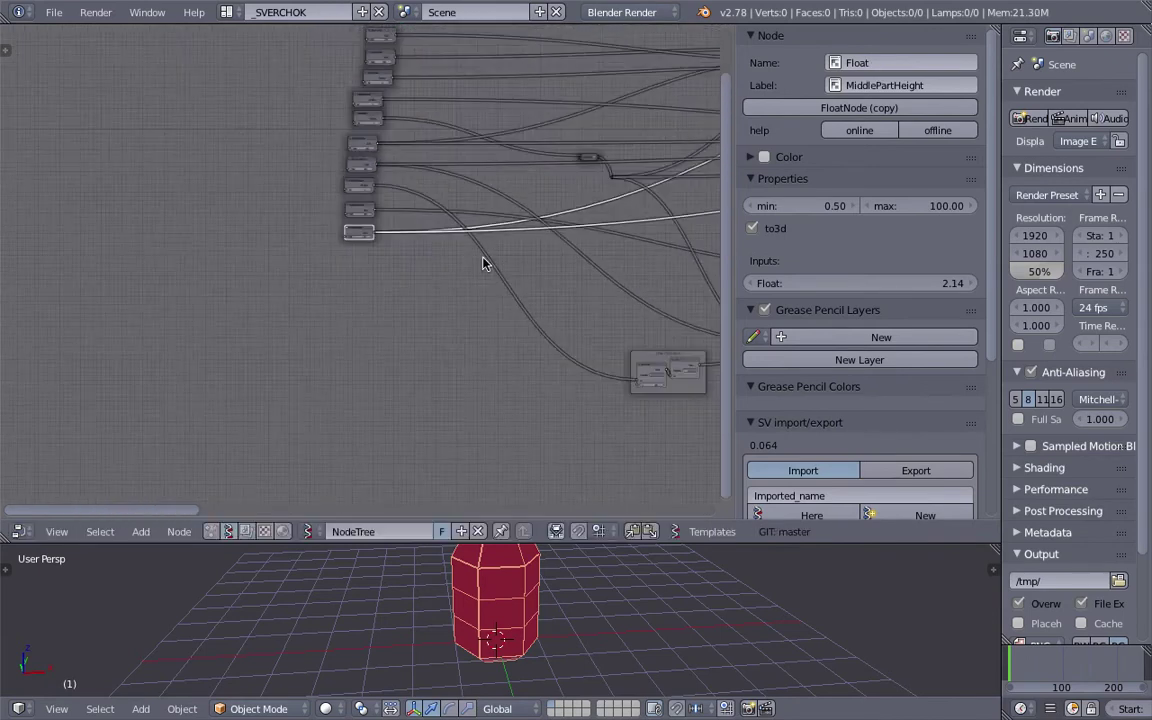
Hide the sidebar, box-select the nodes to the right of the numeric input column, and create a monad from the selection.
{"action": "middle_click_drag", "start_coordinate": [491, 243], "coordinate": [231, 255]}
{"action": "scroll", "coordinate": [314, 275], "scroll_direction": "down", "scroll_amount": 2}
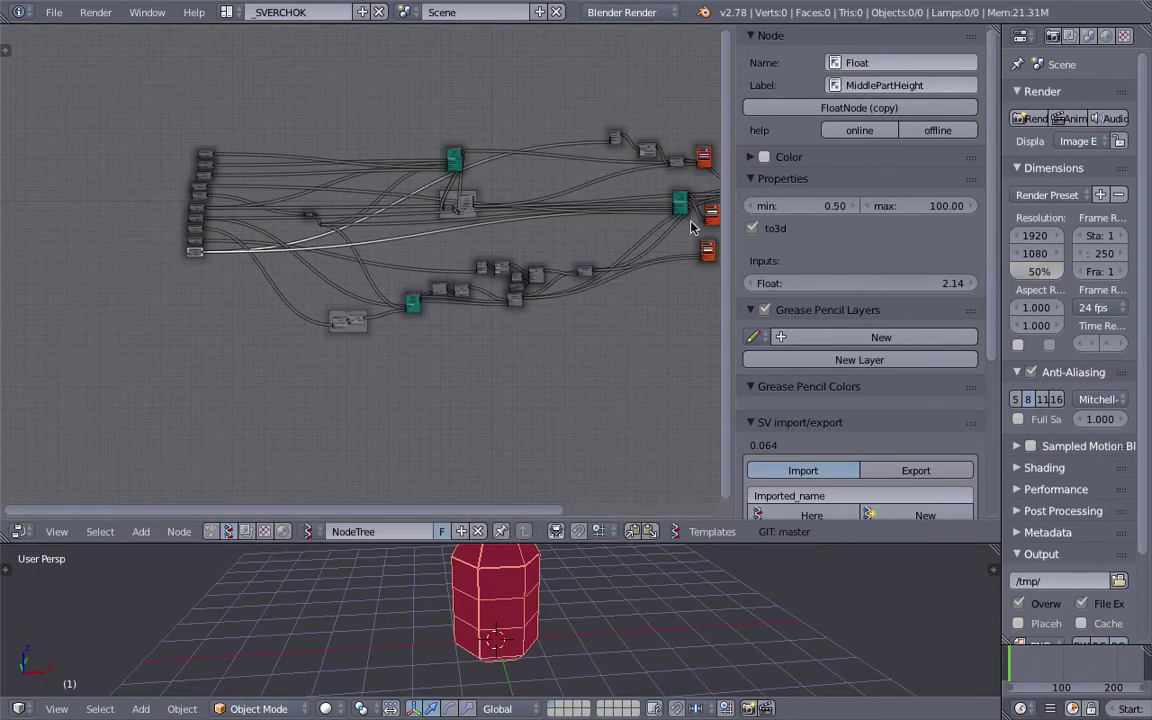
{"action": "key", "text": "n"}
{"action": "middle_click_drag", "start_coordinate": [481, 175], "coordinate": [237, 147]}
{"action": "key", "text": "b"}
{"action": "left_click_drag", "start_coordinate": [170, 118], "coordinate": [690, 412]}
{"action": "key", "text": "s"}
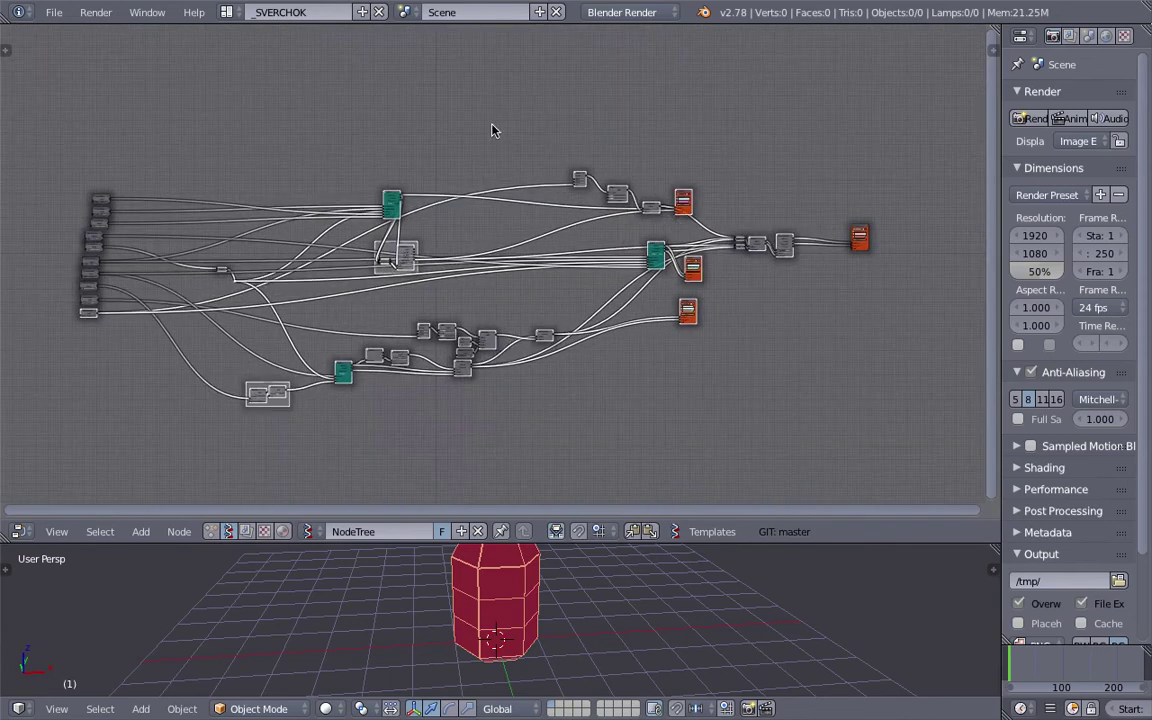
{"action": "key", "text": "space"}
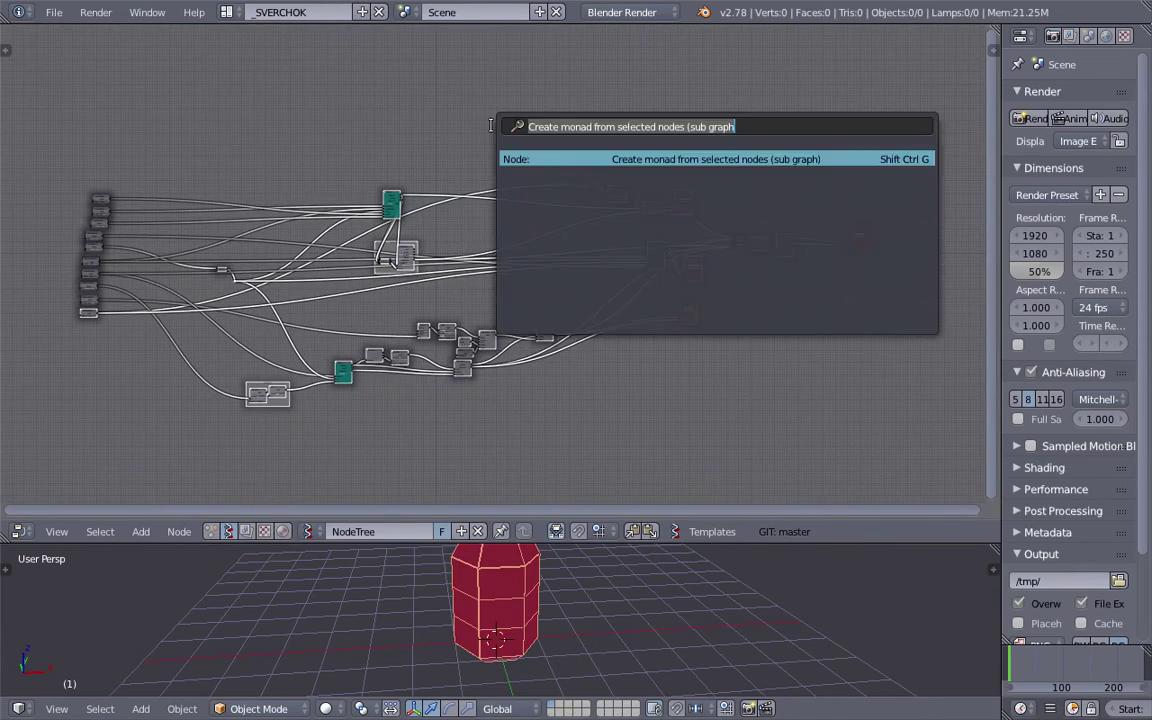
{"action": "type", "text": "monad"}
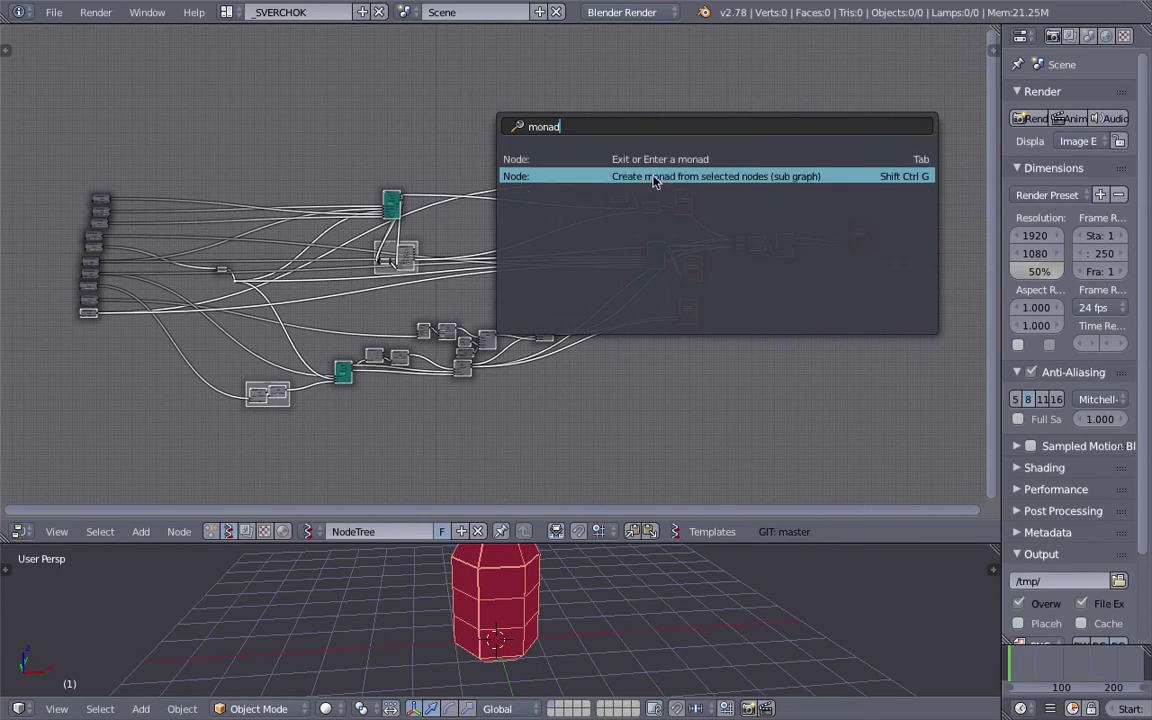
{"action": "left_click", "coordinate": [655, 180]}
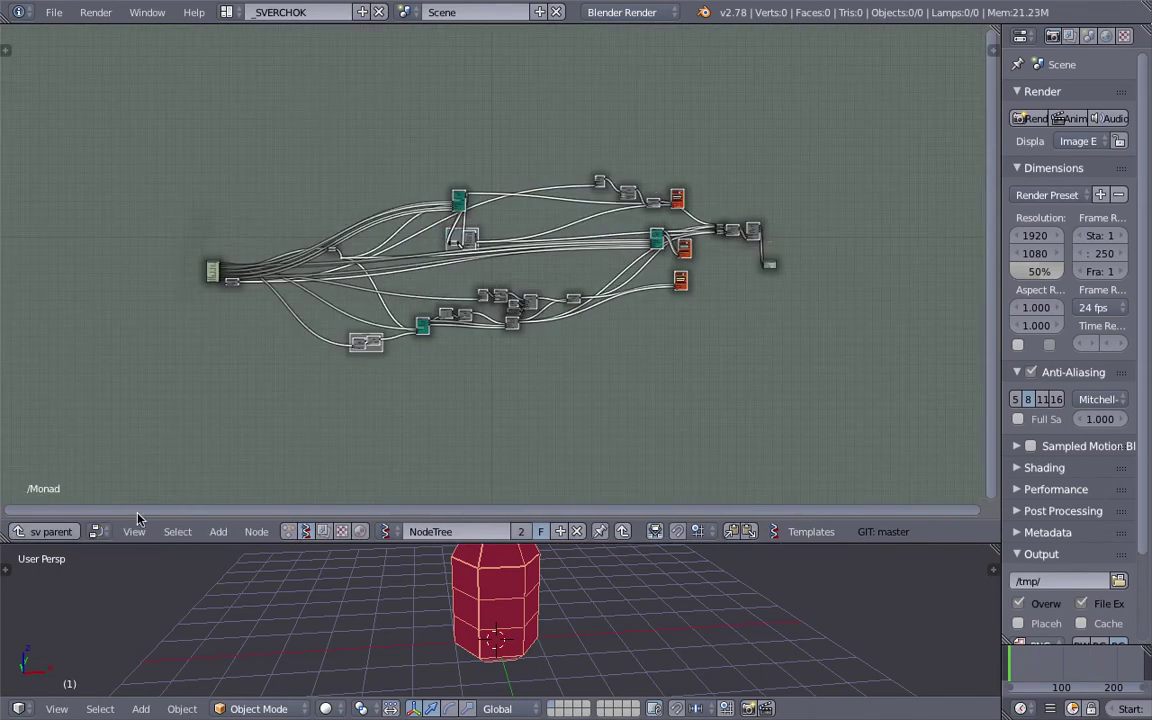
Move the Group Inputs Exp node clear and connect its free connect me socket to the Float input of MiddlePartHeight.
{"action": "scroll", "coordinate": [400, 290], "scroll_direction": "up", "scroll_amount": 7}
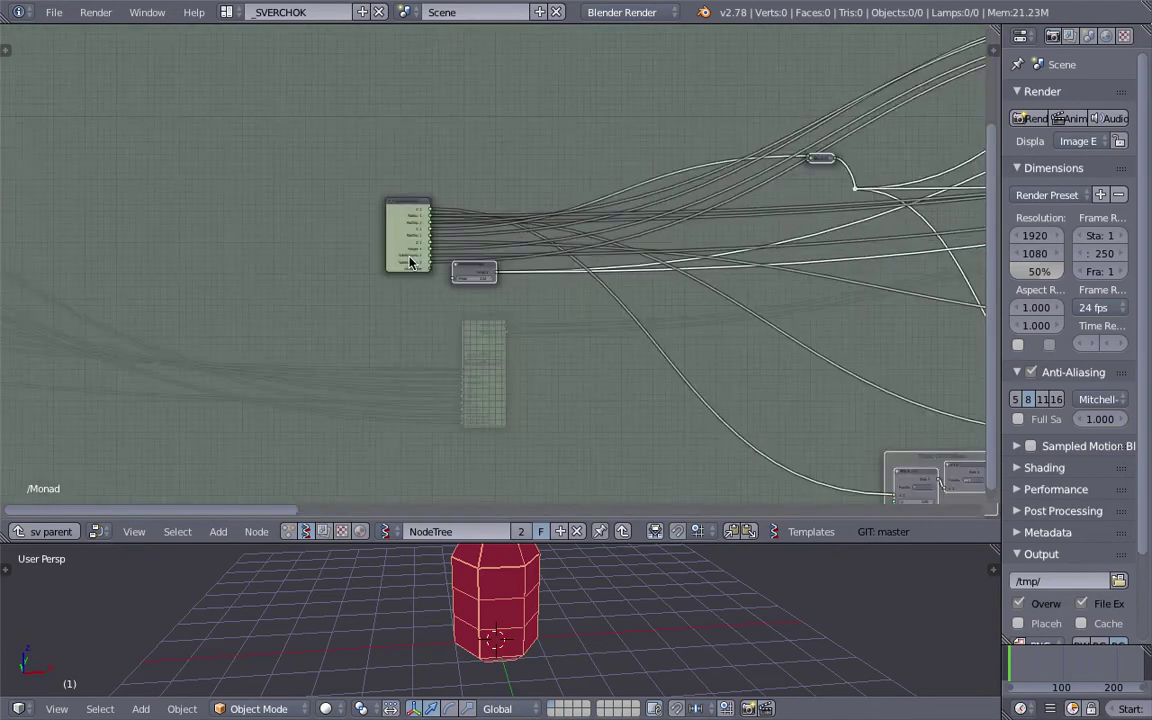
{"action": "left_click_drag", "start_coordinate": [357, 170], "coordinate": [311, 139]}
{"action": "scroll", "coordinate": [402, 205], "scroll_direction": "up", "scroll_amount": 8}
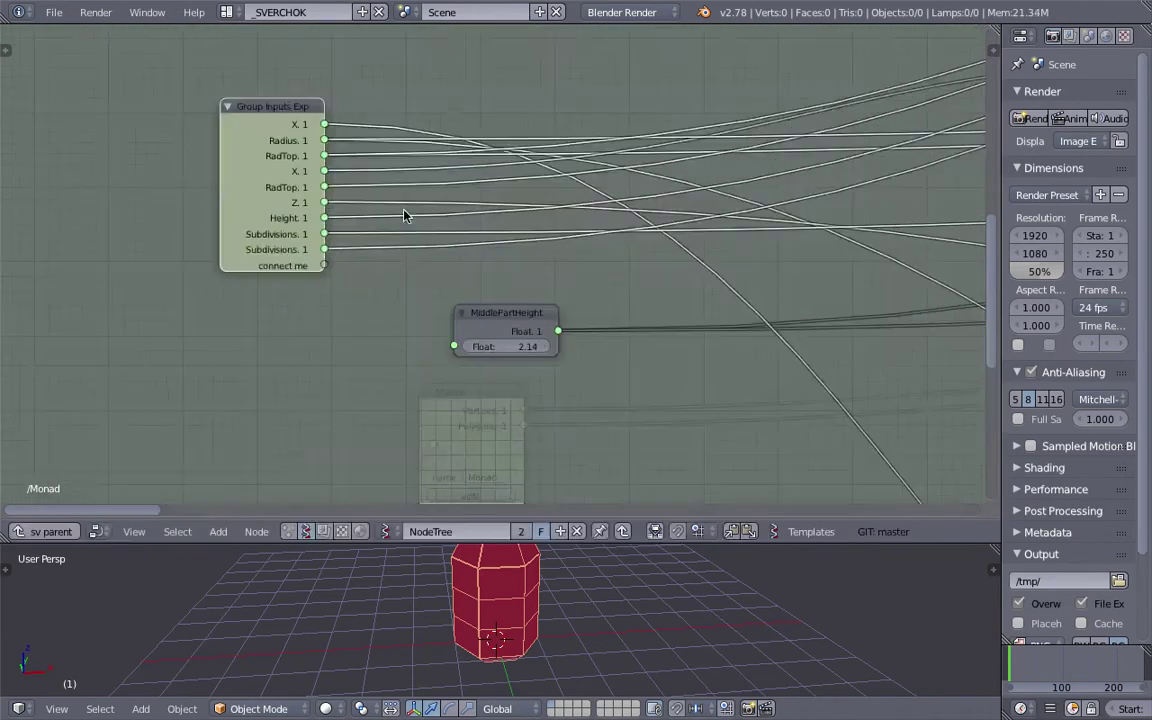
{"action": "left_click_drag", "start_coordinate": [493, 338], "coordinate": [376, 321]}
{"action": "scroll", "coordinate": [352, 294], "scroll_direction": "down", "scroll_amount": 3}
{"action": "scroll", "coordinate": [348, 296], "scroll_direction": "up", "scroll_amount": 2}
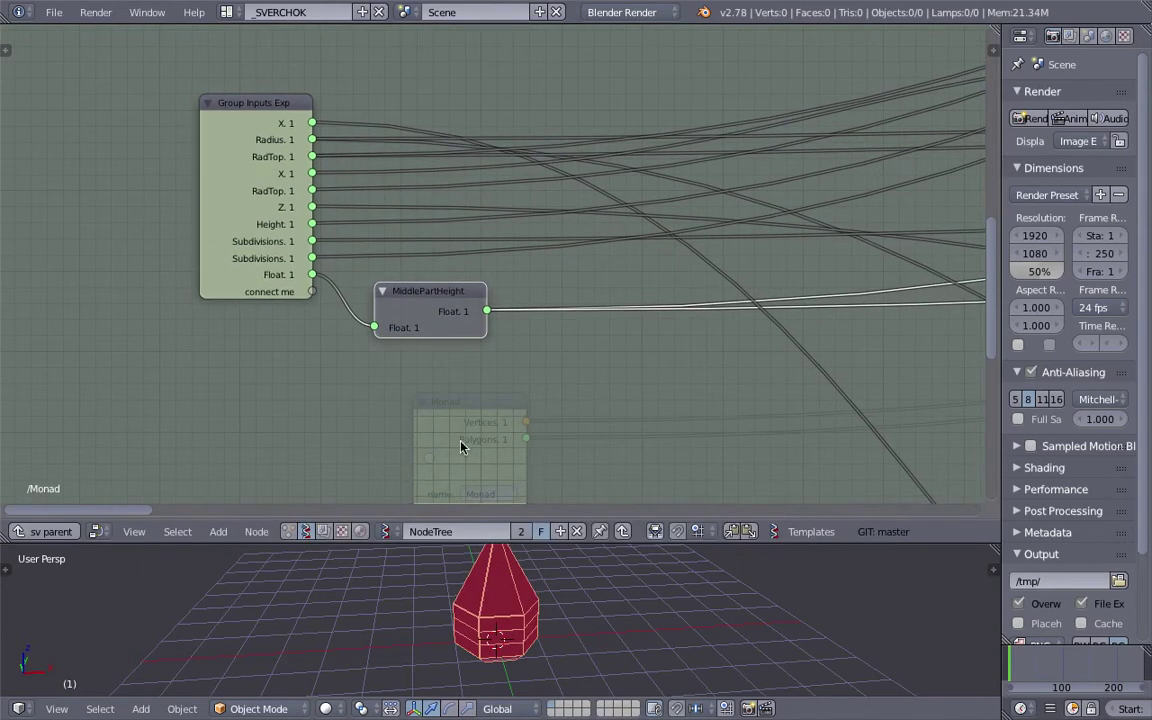
Reposition the Group Inputs Exp node, enlarge the view of its sockets, and show the sidebar with its settings.
{"action": "scroll", "coordinate": [290, 215], "scroll_direction": "up", "scroll_amount": 1}
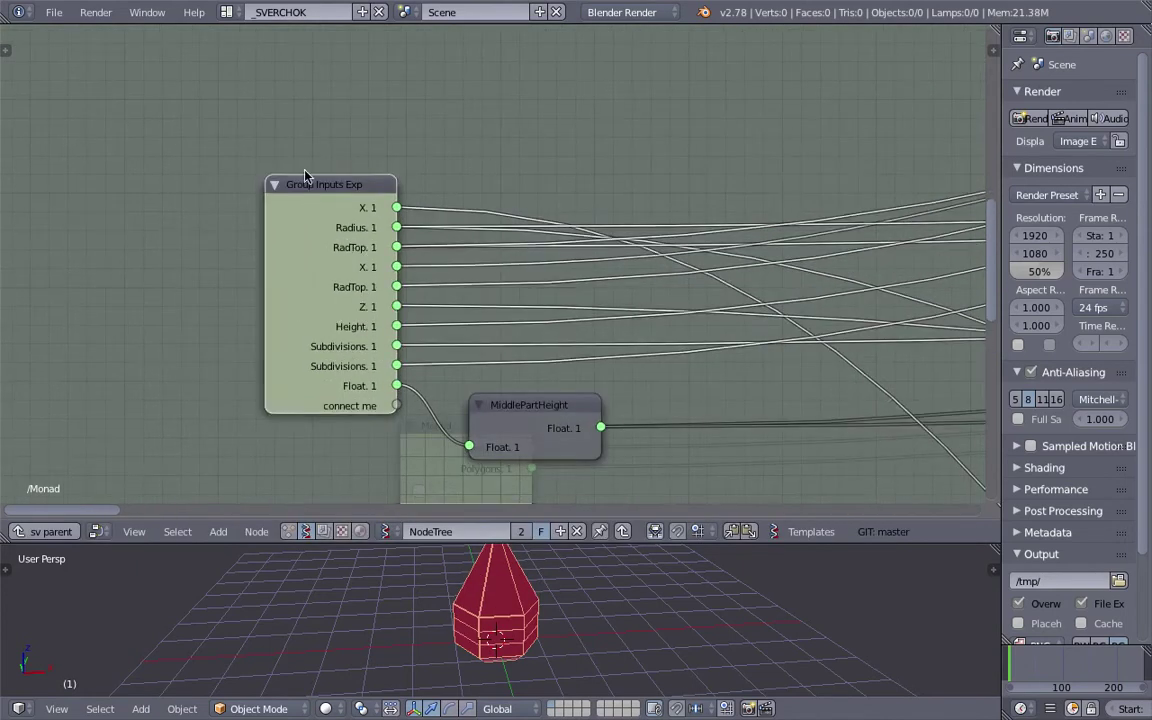
{"action": "left_click_drag", "start_coordinate": [305, 178], "coordinate": [274, 134]}
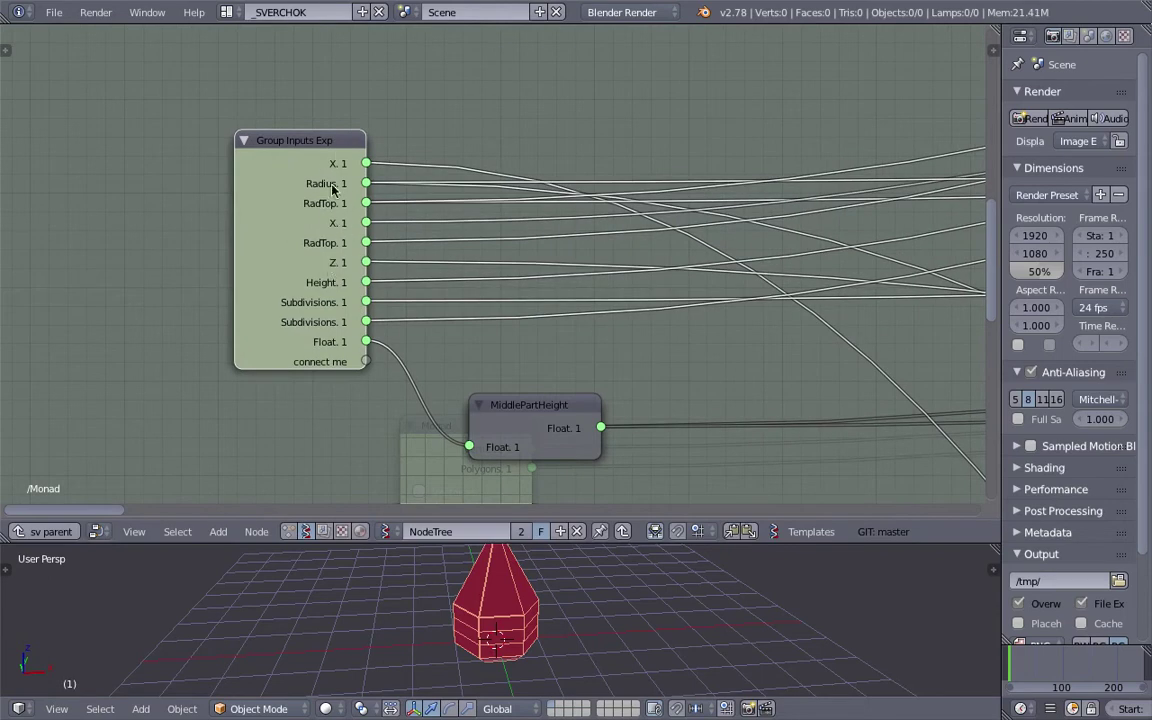
{"action": "left_click_drag", "start_coordinate": [310, 144], "coordinate": [296, 144]}
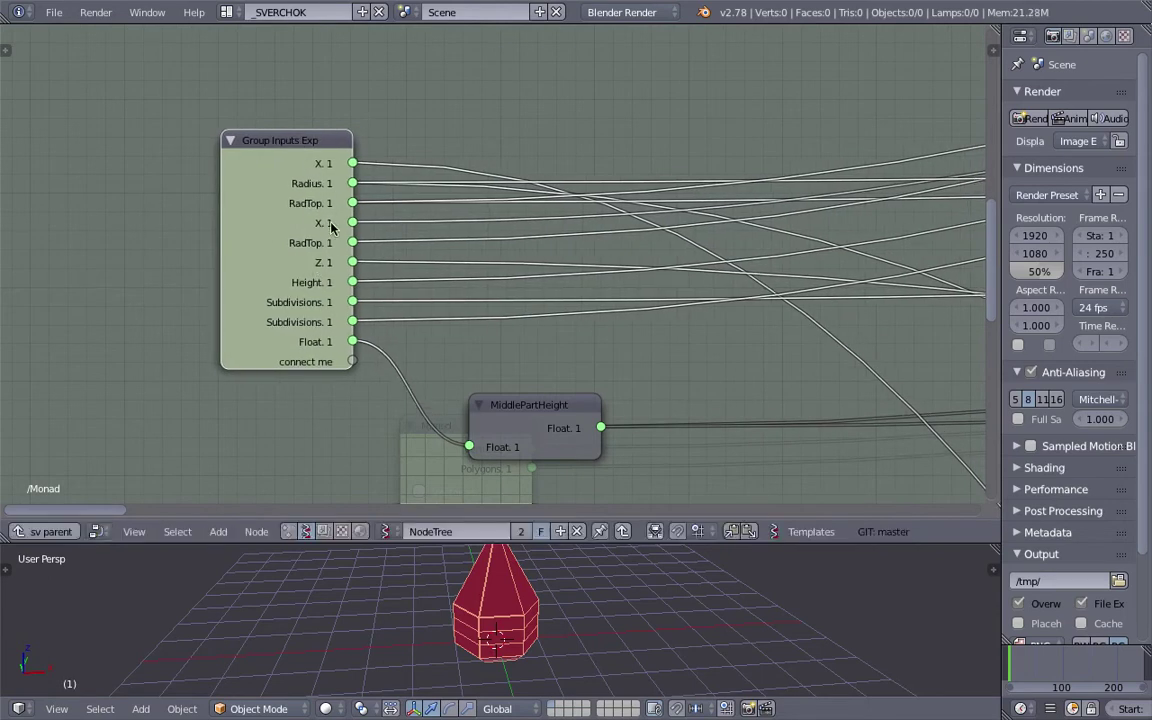
{"action": "left_click", "coordinate": [992, 51]}
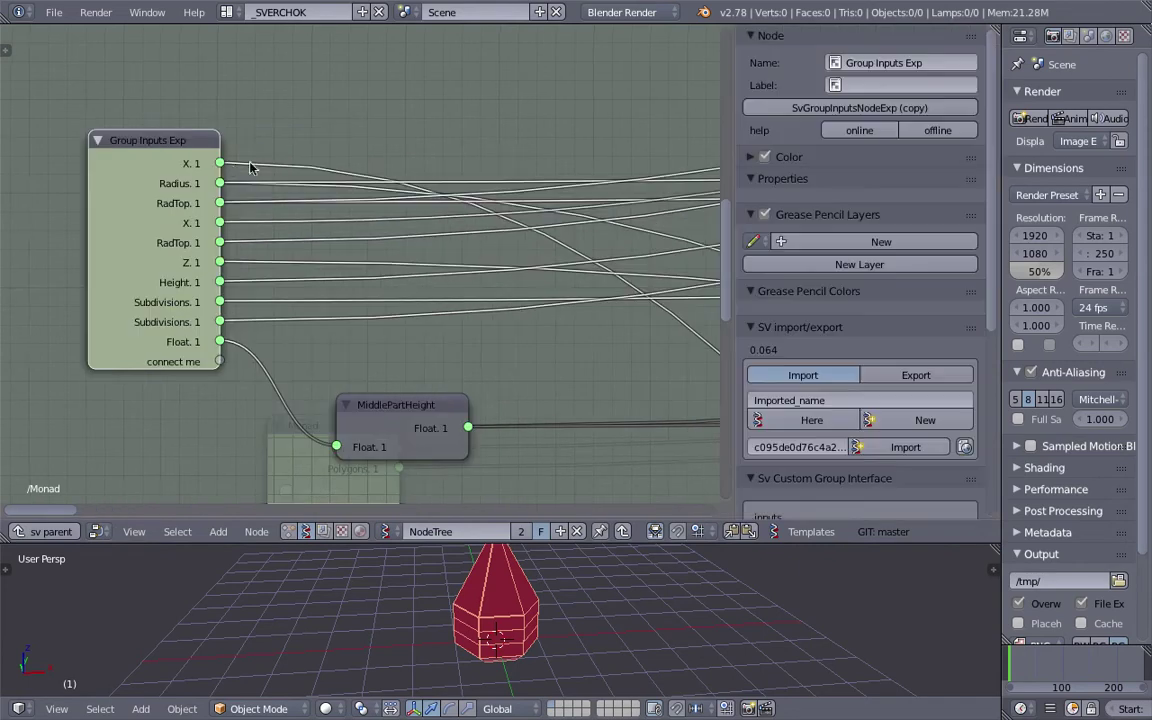
{"action": "middle_click_drag", "start_coordinate": [183, 153], "coordinate": [341, 155]}
{"action": "scroll", "coordinate": [341, 180], "scroll_direction": "up", "scroll_amount": 3}
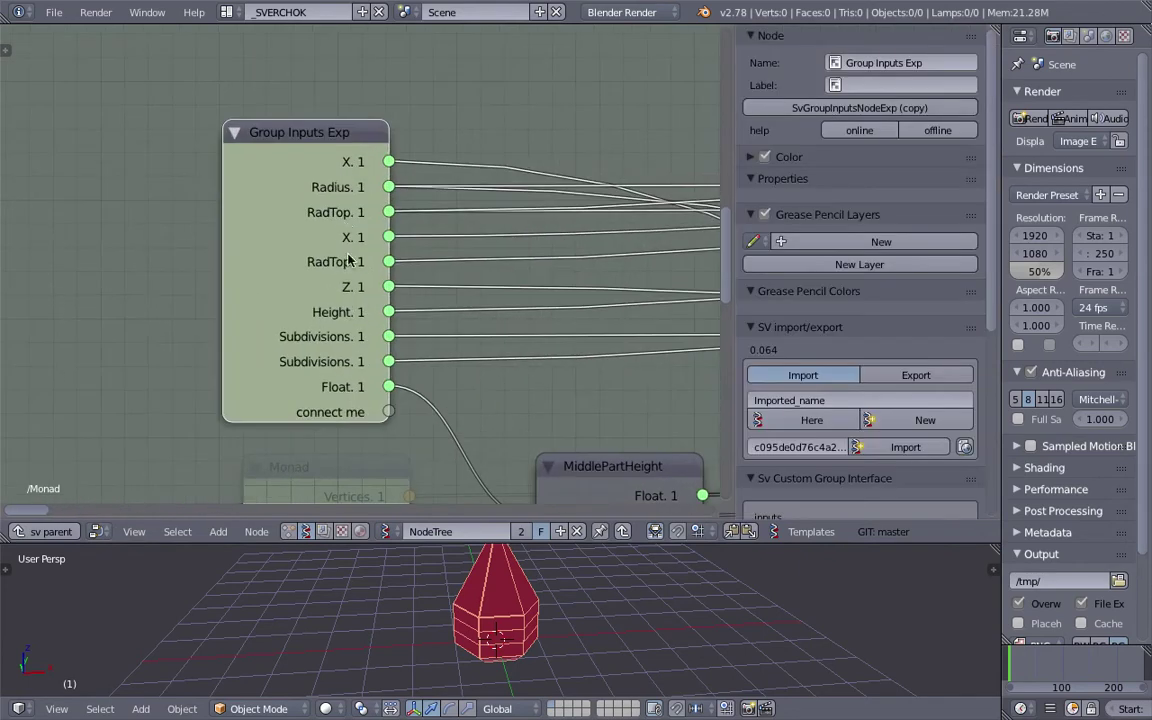
{"action": "scroll", "coordinate": [348, 259], "scroll_direction": "up", "scroll_amount": 2}
{"action": "left_click_drag", "start_coordinate": [310, 110], "coordinate": [296, 110]}
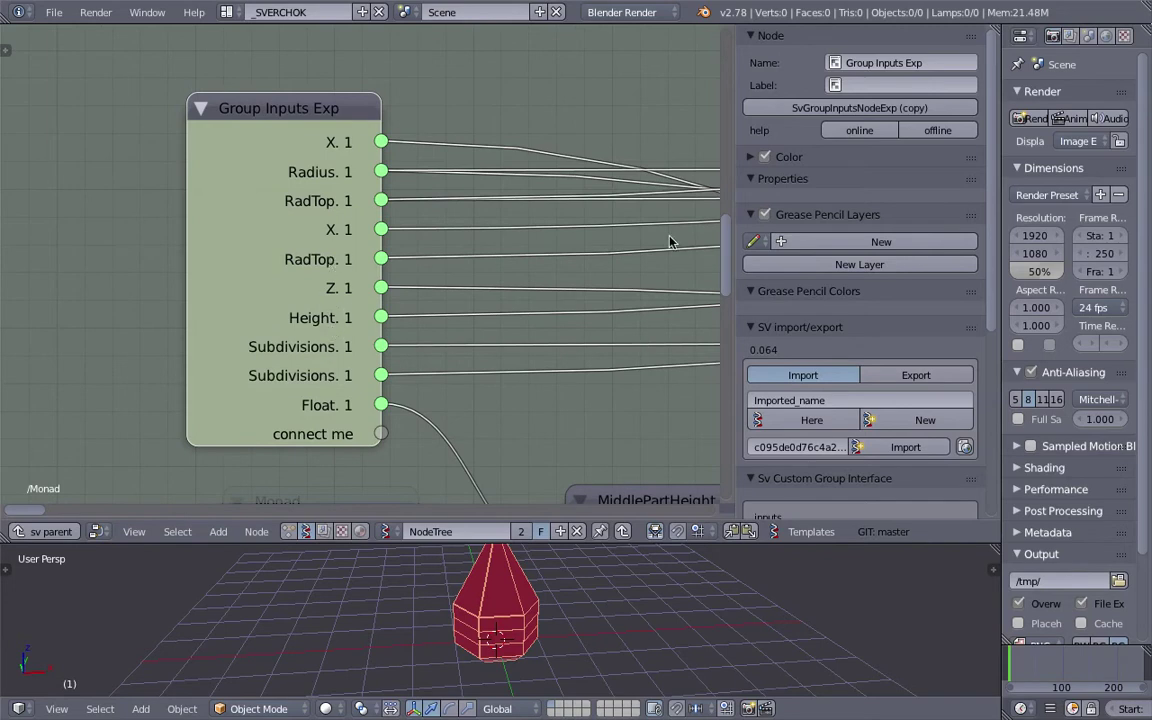
In the Sv Custom Group Interface inputs, rename the first X socket to blah and the second X socket to blih.
{"action": "scroll", "coordinate": [873, 363], "scroll_direction": "down", "scroll_amount": 6}
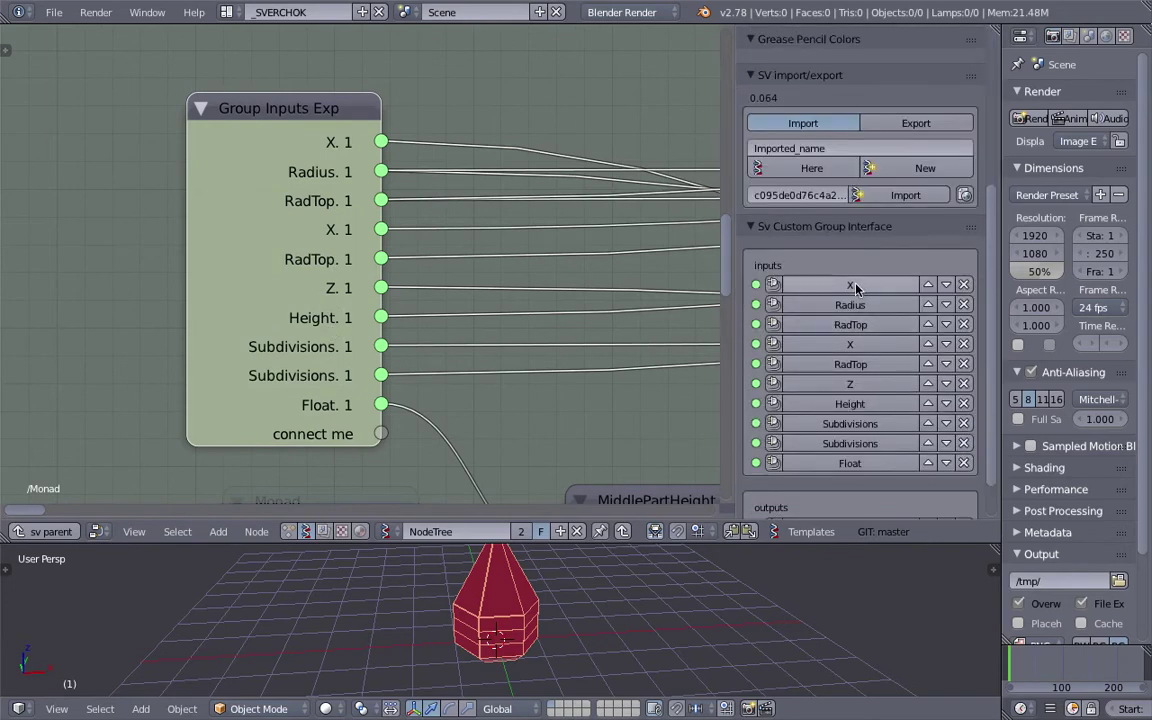
{"action": "left_click", "coordinate": [858, 286]}
{"action": "left_click", "coordinate": [856, 307]}
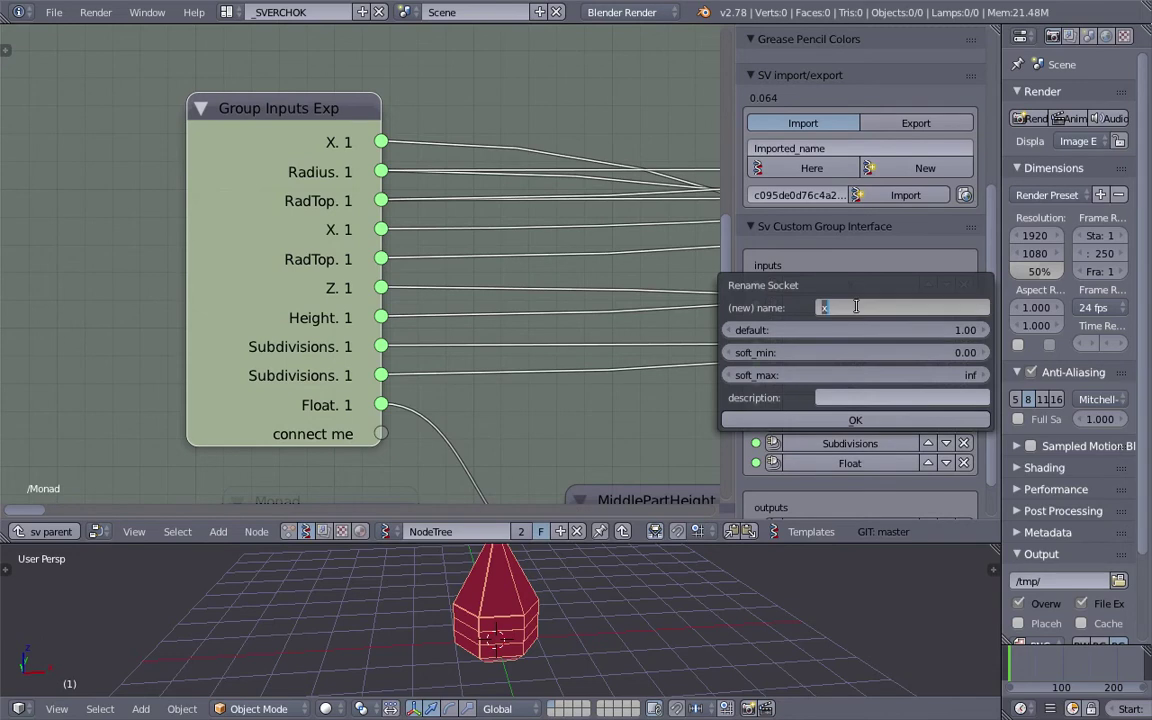
{"action": "type", "text": "blah"}
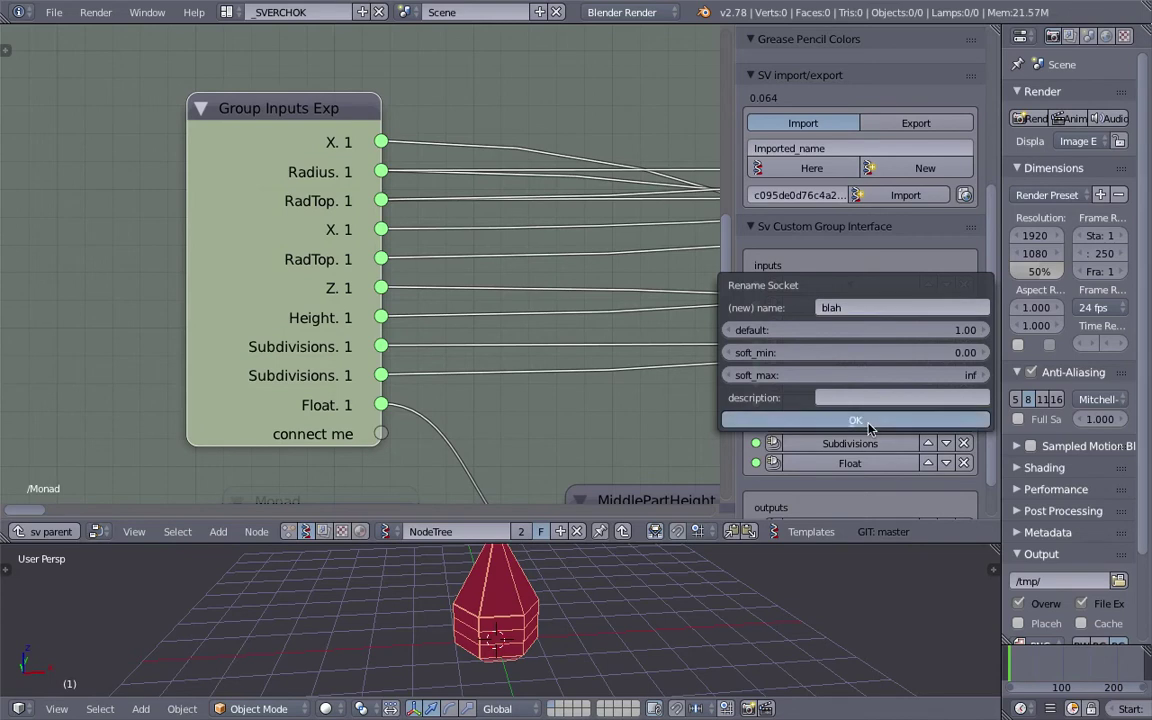
{"action": "left_click", "coordinate": [855, 420]}
{"action": "left_click", "coordinate": [865, 346]}
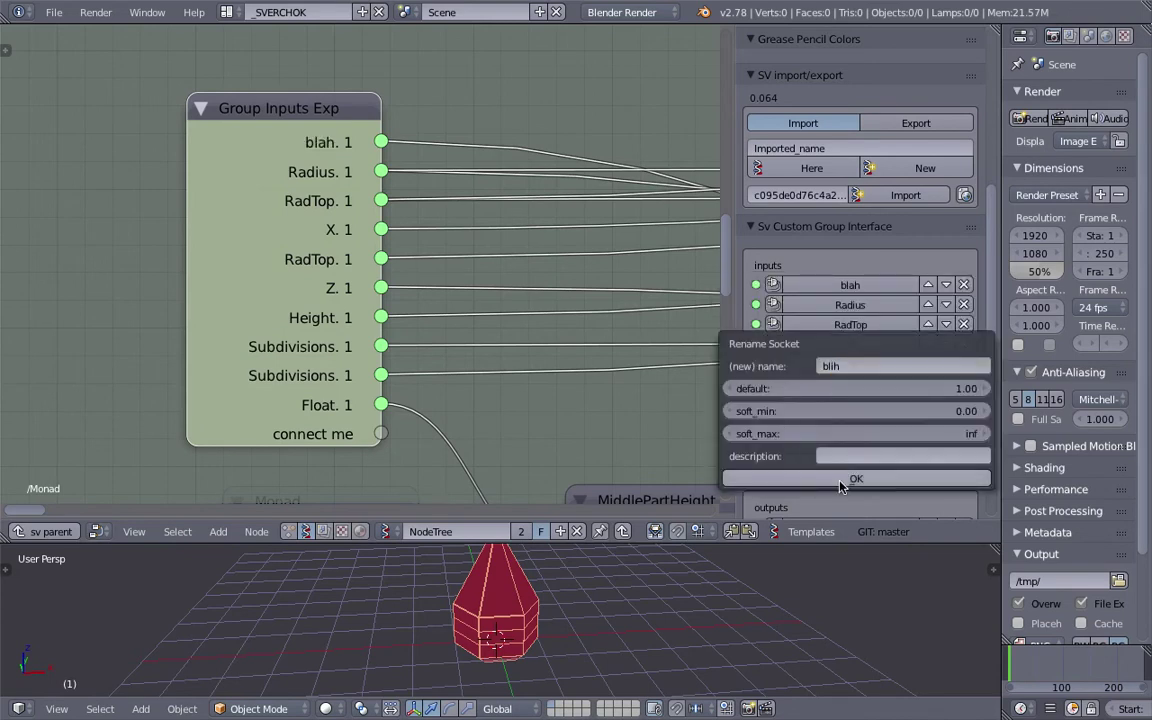
{"action": "left_click", "coordinate": [846, 478]}
Rename the Z input socket of the monad to bleh.
{"action": "left_click", "coordinate": [850, 384]}
{"action": "left_click", "coordinate": [848, 410]}
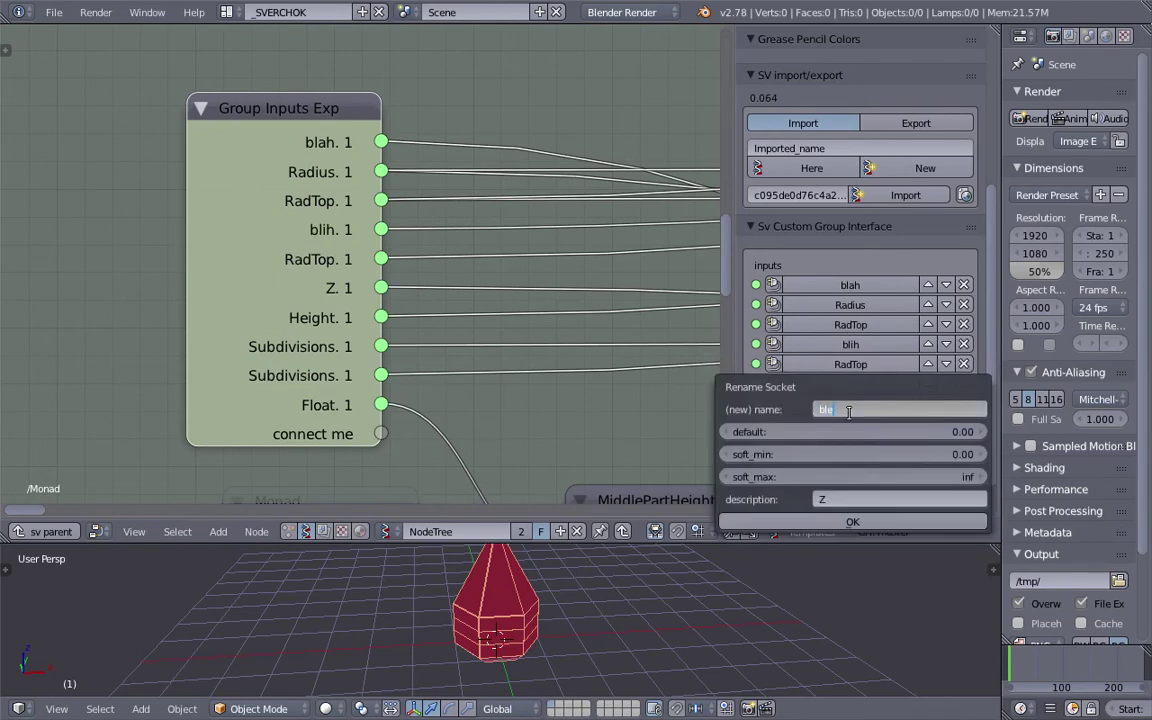
{"action": "type", "text": "bleh"}
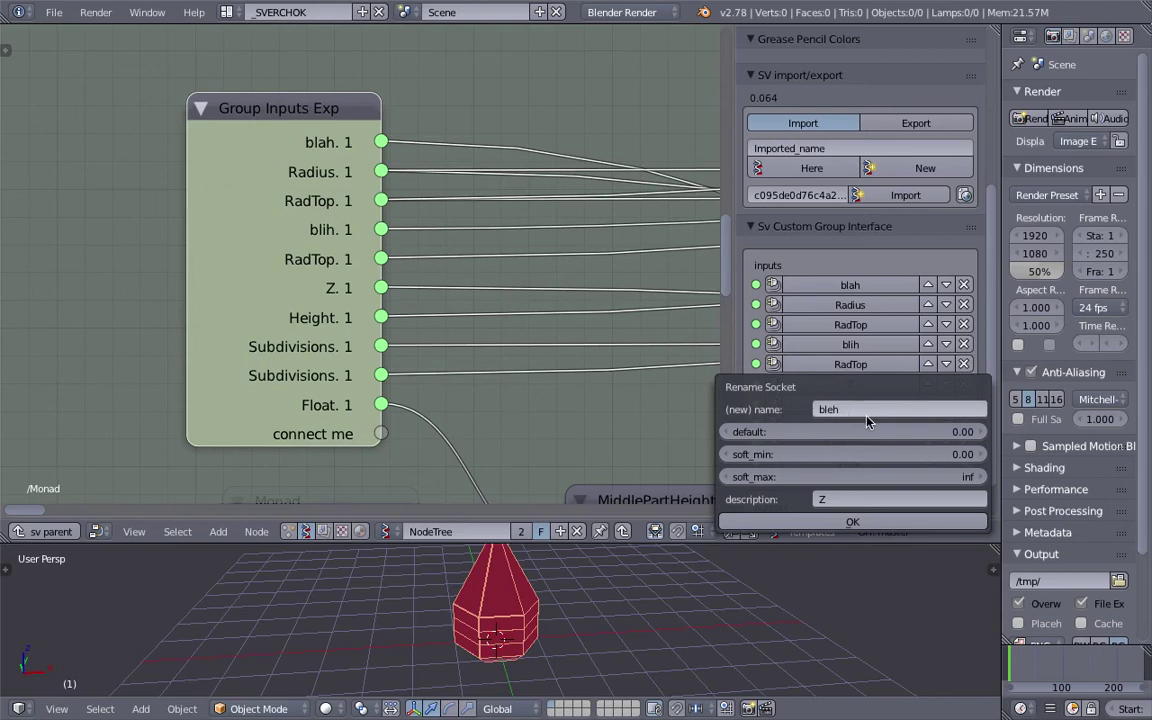
{"action": "left_click", "coordinate": [875, 523]}
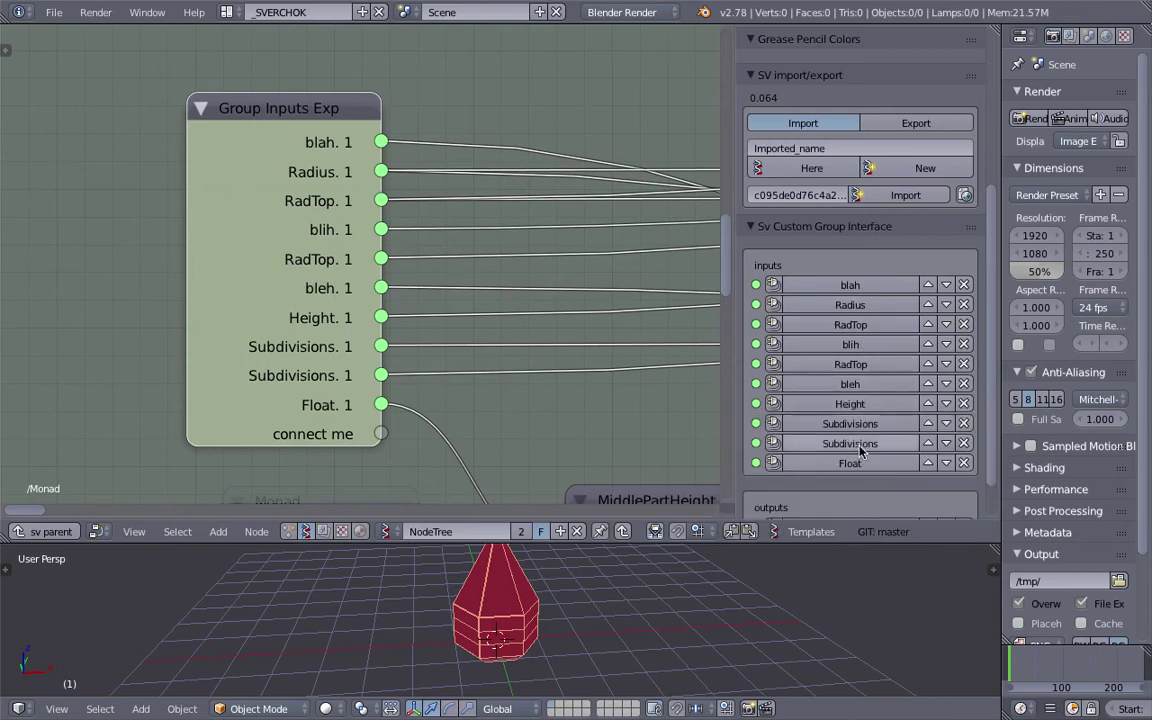
Move the MiddlePartHeight node clear and add a reroute point on its outgoing links.
{"action": "scroll", "coordinate": [383, 309], "scroll_direction": "down", "scroll_amount": 1}
{"action": "scroll", "coordinate": [383, 309], "scroll_direction": "down", "scroll_amount": 1}
{"action": "middle_click_drag", "start_coordinate": [458, 368], "coordinate": [355, 273]}
{"action": "scroll", "coordinate": [357, 277], "scroll_direction": "down", "scroll_amount": 3}
{"action": "middle_click_drag", "start_coordinate": [524, 330], "coordinate": [227, 304]}
{"action": "scroll", "coordinate": [366, 317], "scroll_direction": "down", "scroll_amount": 4}
{"action": "middle_click_drag", "start_coordinate": [458, 311], "coordinate": [548, 319]}
{"action": "scroll", "coordinate": [500, 318], "scroll_direction": "up", "scroll_amount": 1}
{"action": "left_click_drag", "start_coordinate": [274, 328], "coordinate": [204, 355]}
{"action": "middle_click_drag", "start_coordinate": [603, 345], "coordinate": [528, 309]}
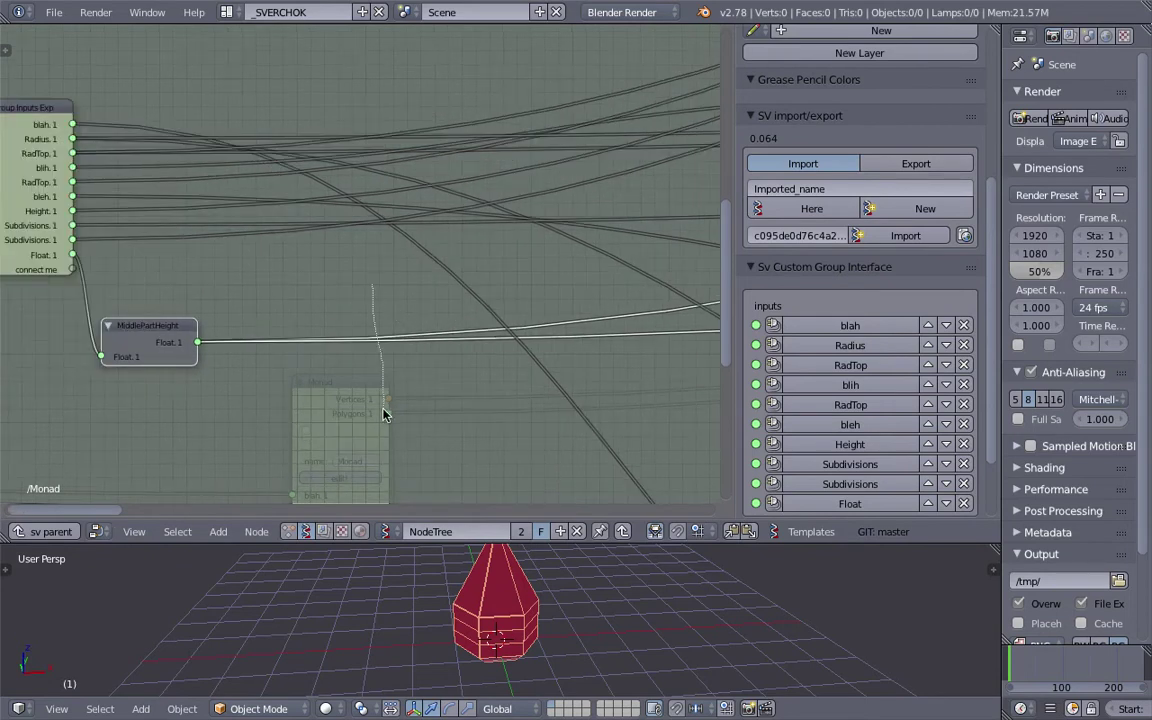
{"action": "right_click_drag", "start_coordinate": [386, 414], "coordinate": [386, 414], "text": "shift"}
Connect the Float socket of Group Inputs Exp directly to the reroute and delete the MiddlePartHeight node.
{"action": "middle_click_drag", "start_coordinate": [184, 277], "coordinate": [288, 267]}
{"action": "left_click_drag", "start_coordinate": [178, 243], "coordinate": [483, 323]}
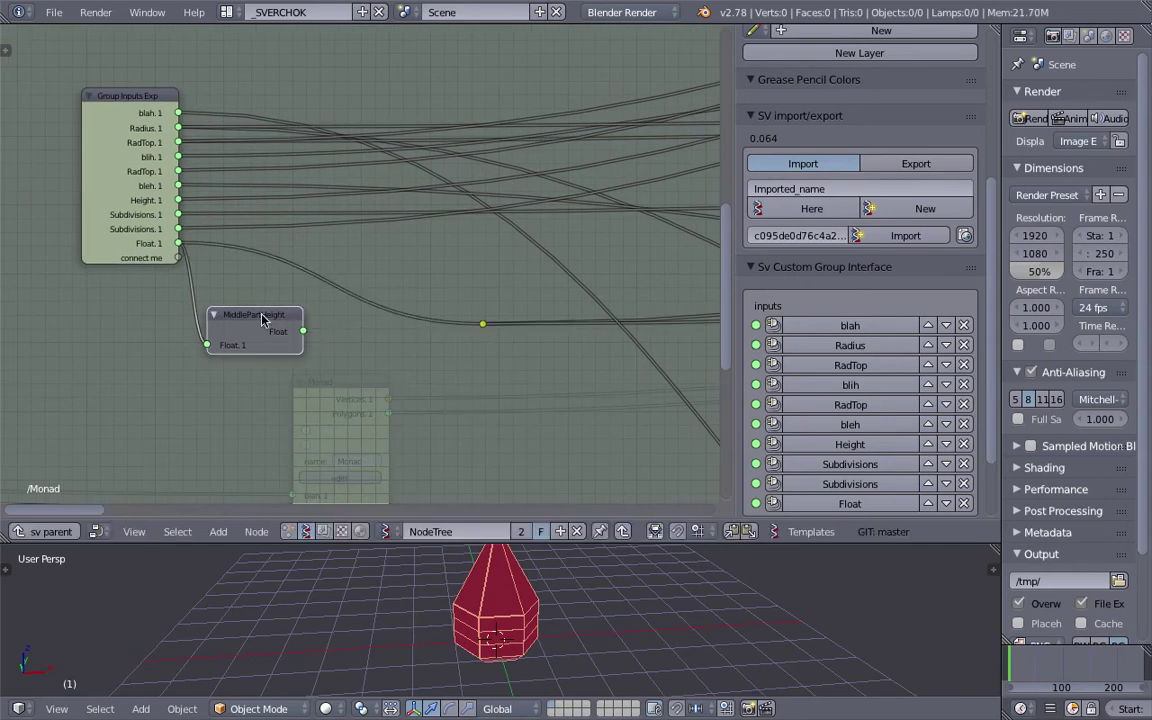
{"action": "key", "text": "x"}
{"action": "middle_click_drag", "start_coordinate": [460, 289], "coordinate": [442, 297]}
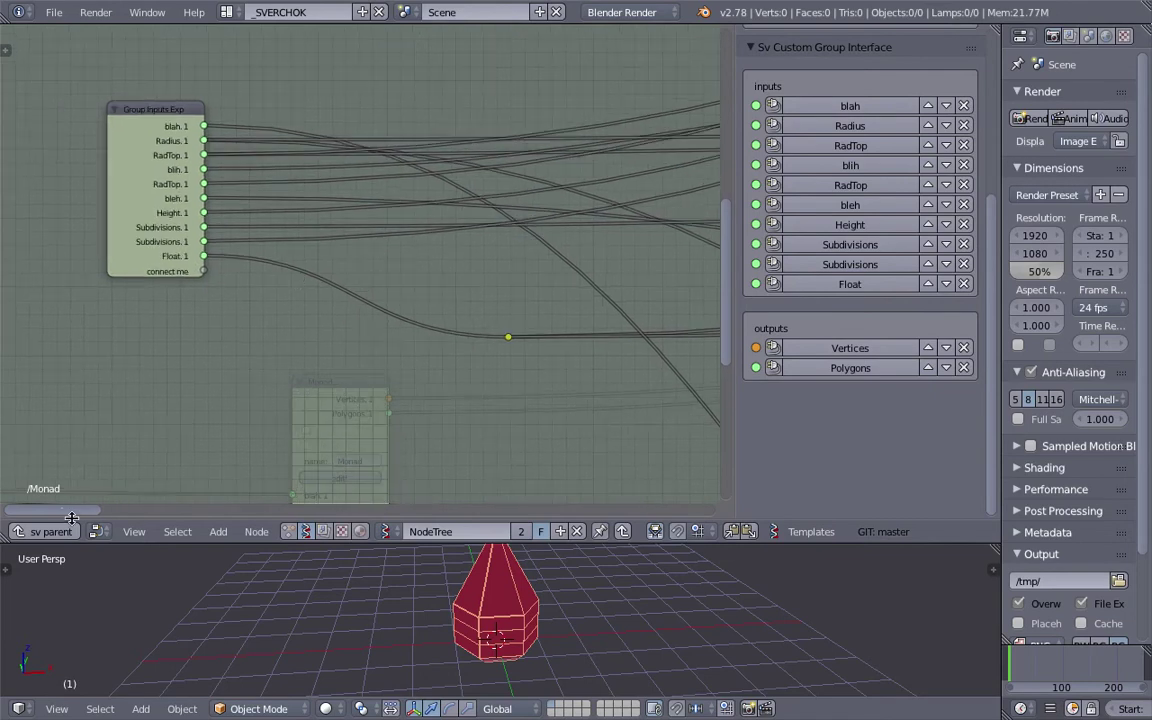
Return to the parent node tree and rename the Monad node CRAYON.
{"action": "key", "text": "Tab"}
{"action": "middle_click_drag", "start_coordinate": [334, 334], "coordinate": [465, 265]}
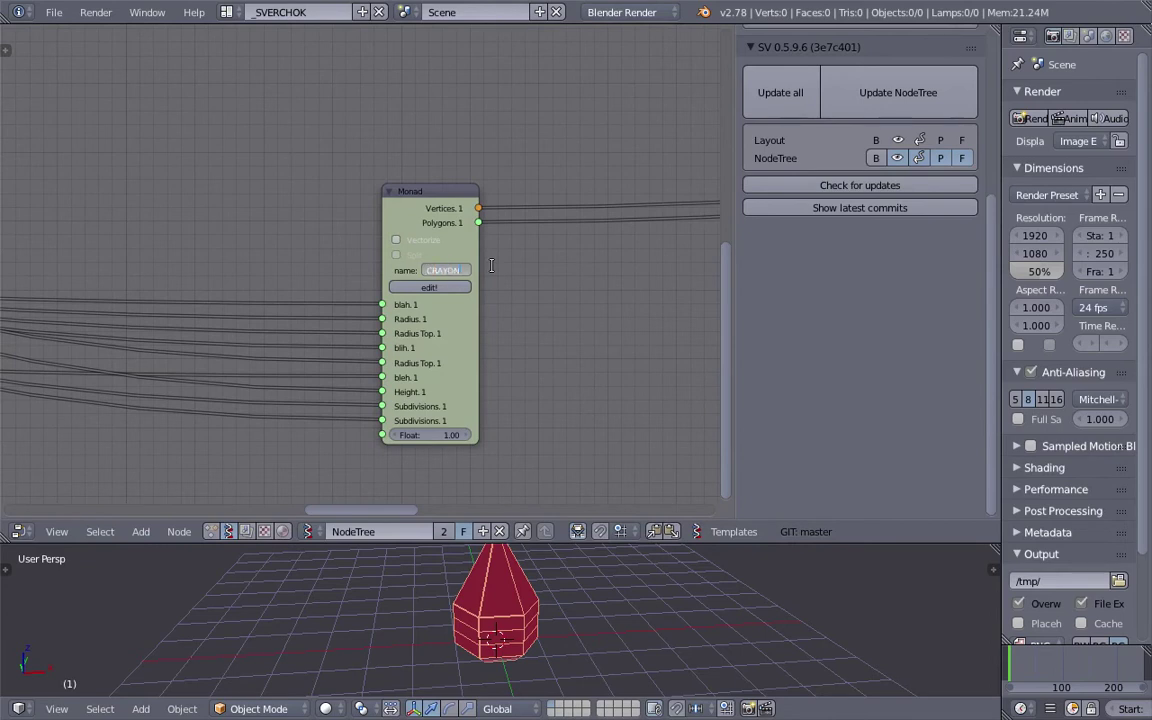
Box-select the numeric input nodes feeding the CRAYON monad and delete them.
{"action": "scroll", "coordinate": [445, 242], "scroll_direction": "down", "scroll_amount": 4}
{"action": "middle_click_drag", "start_coordinate": [232, 177], "coordinate": [476, 213]}
{"action": "scroll", "coordinate": [147, 147], "scroll_direction": "left", "scroll_amount": 2, "text": "ctrl"}
{"action": "key", "text": "a"}
{"action": "key", "text": "b"}
{"action": "left_click_drag", "start_coordinate": [75, 103], "coordinate": [264, 331]}
{"action": "key", "text": "x"}
{"action": "middle_click_drag", "start_coordinate": [650, 282], "coordinate": [310, 239]}
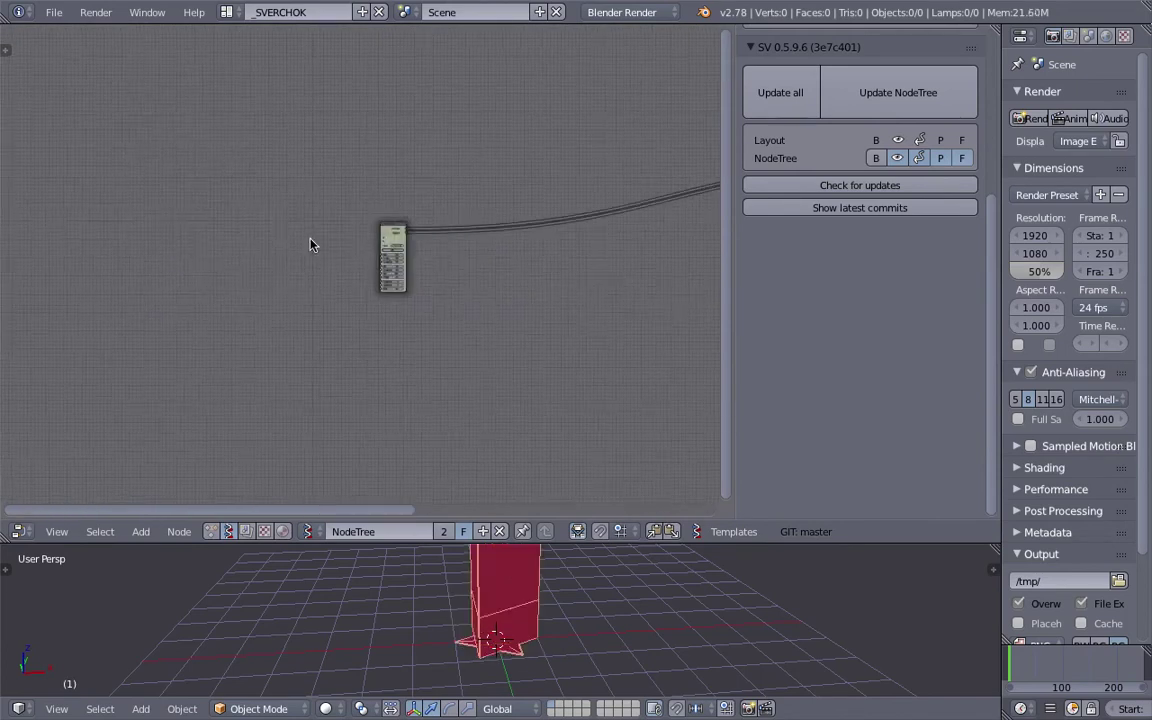
{"action": "scroll", "coordinate": [330, 240], "scroll_direction": "up", "scroll_amount": 3}
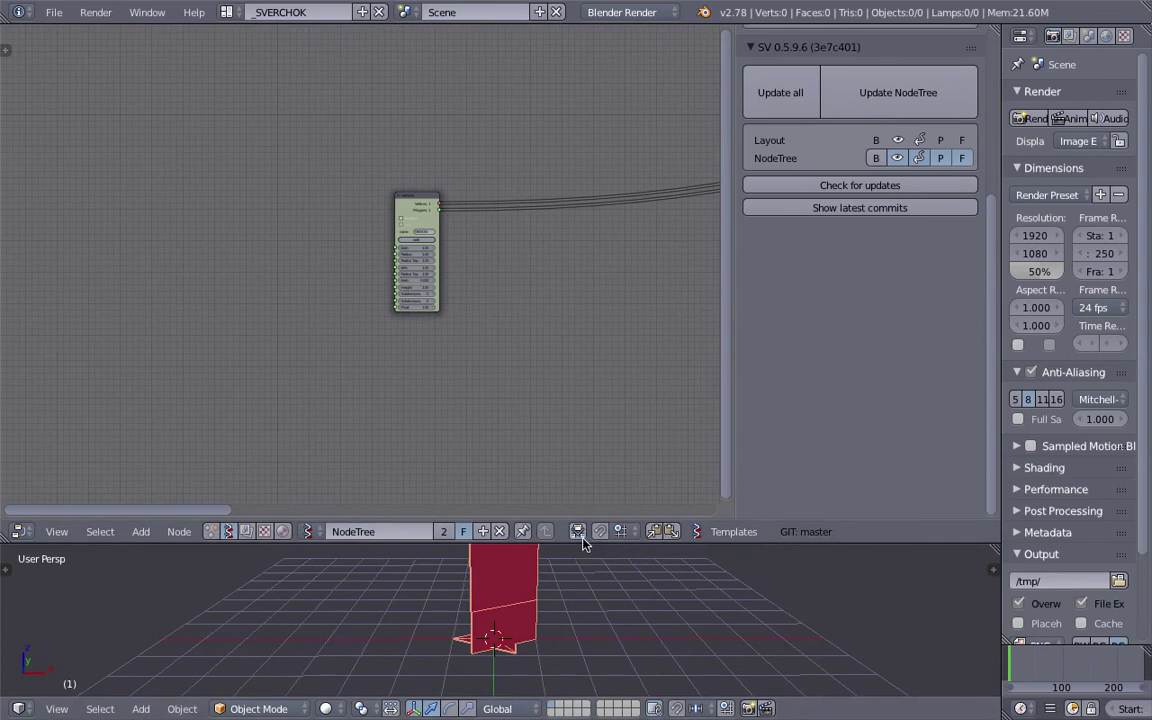
Enlarge the 3D view and bring the distant Viewer Draw node over beside the CRAYON node.
{"action": "left_click_drag", "start_coordinate": [585, 542], "coordinate": [560, 275]}
{"action": "middle_click_drag", "start_coordinate": [552, 392], "coordinate": [572, 378]}
{"action": "middle_click_drag", "start_coordinate": [556, 374], "coordinate": [528, 468], "text": "shift"}
{"action": "middle_click_drag", "start_coordinate": [528, 112], "coordinate": [307, 176]}
{"action": "middle_click_drag", "start_coordinate": [508, 116], "coordinate": [372, 150]}
{"action": "scroll", "coordinate": [372, 150], "scroll_direction": "down", "scroll_amount": 1}
{"action": "left_click_drag", "start_coordinate": [115, 155], "coordinate": [424, 99]}
{"action": "middle_click_drag", "start_coordinate": [424, 99], "coordinate": [120, 130]}
{"action": "scroll", "coordinate": [500, 95], "scroll_direction": "down", "scroll_amount": 1}
{"action": "left_click_drag", "start_coordinate": [484, 87], "coordinate": [257, 134]}
{"action": "scroll", "coordinate": [283, 153], "scroll_direction": "up", "scroll_amount": 8}
{"action": "middle_click_drag", "start_coordinate": [225, 147], "coordinate": [400, 162]}
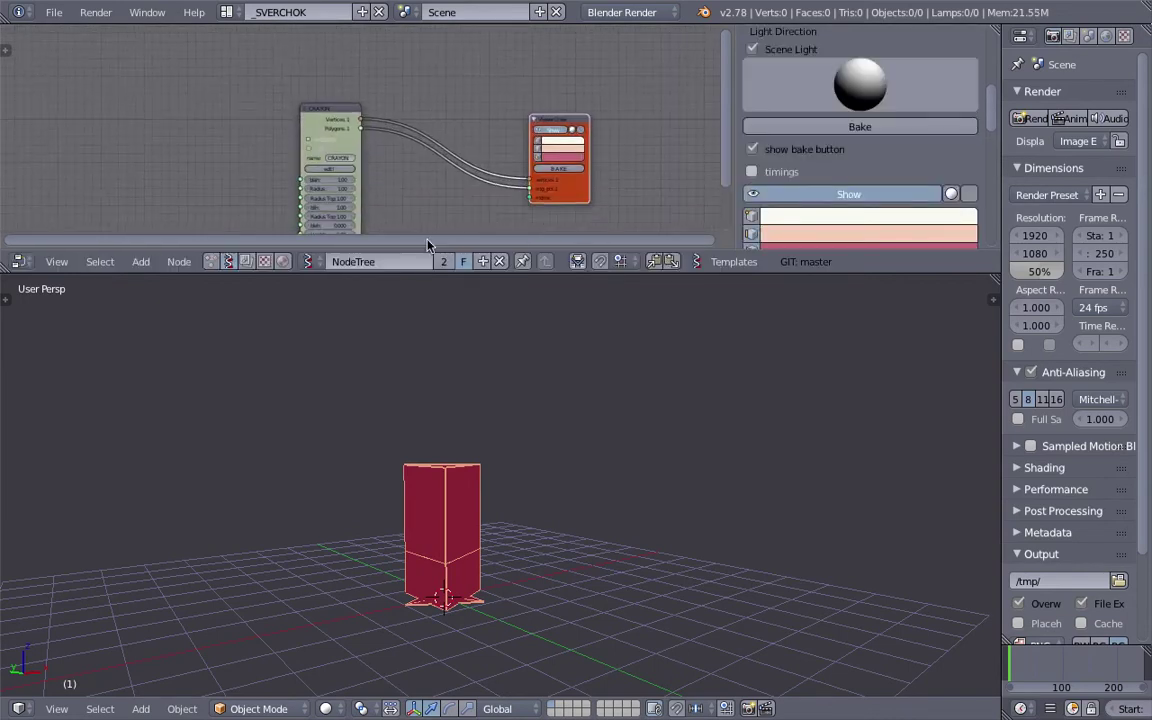
Give the node editor more height, frame both nodes, and shift Viewer Draw closer to CRAYON.
{"action": "left_click_drag", "start_coordinate": [427, 245], "coordinate": [420, 412]}
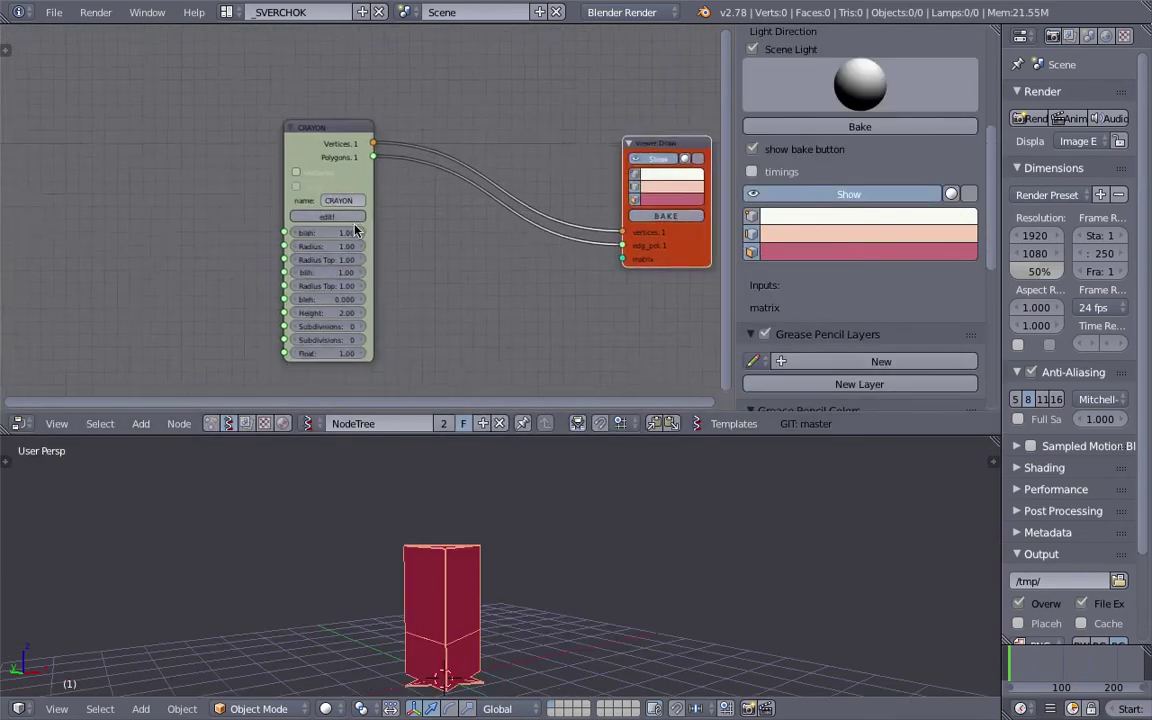
{"action": "scroll", "coordinate": [355, 231], "scroll_direction": "up", "scroll_amount": 1}
{"action": "middle_click_drag", "start_coordinate": [434, 486], "coordinate": [518, 549]}
{"action": "key", "text": "ctrl+s"}
{"action": "left_click", "coordinate": [518, 549]}
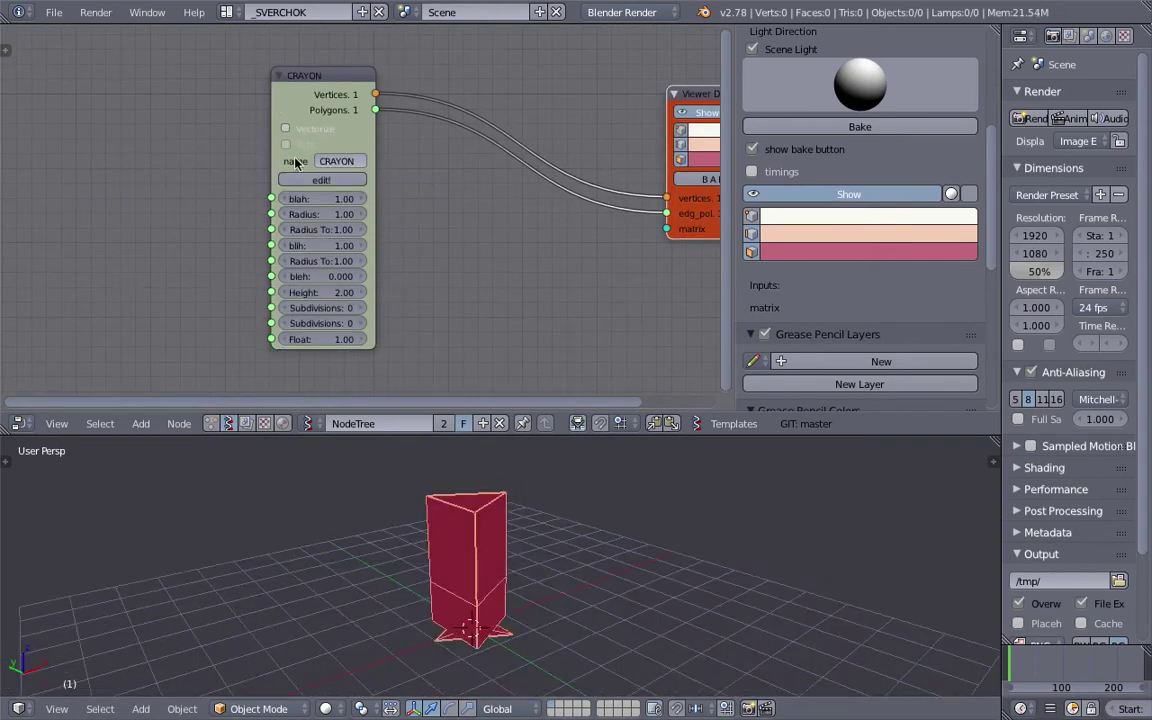
{"action": "key", "text": "Home"}
{"action": "key", "text": "g"}
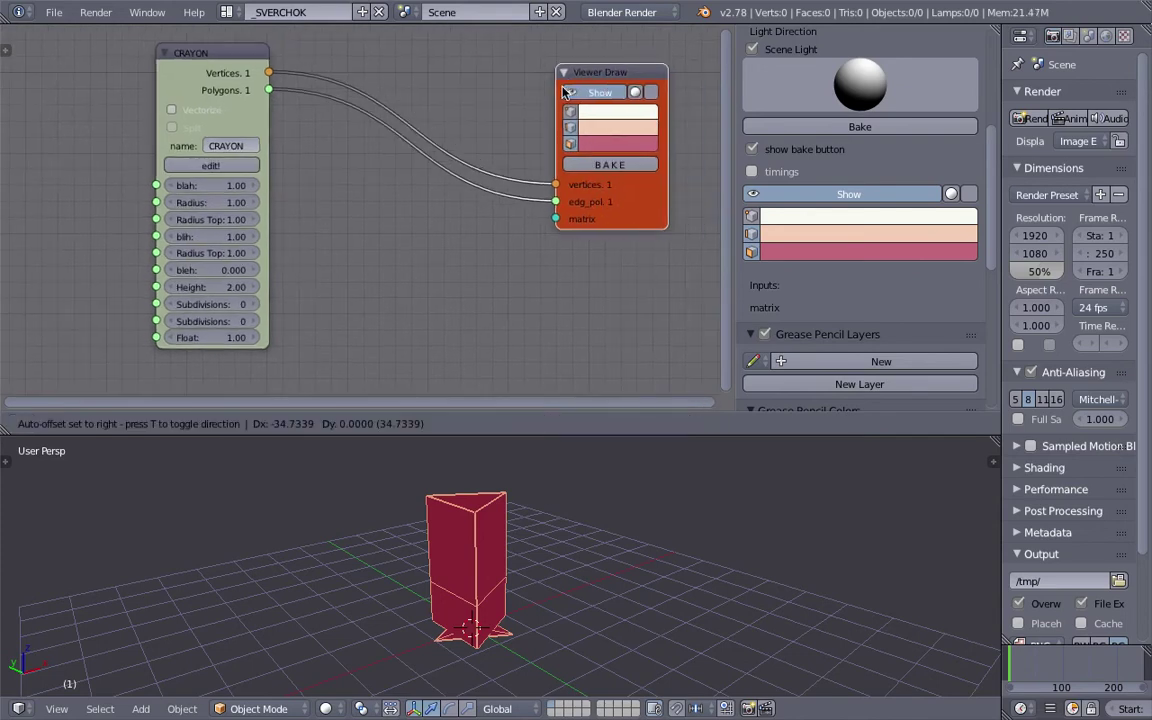
{"action": "key", "text": "Escape"}
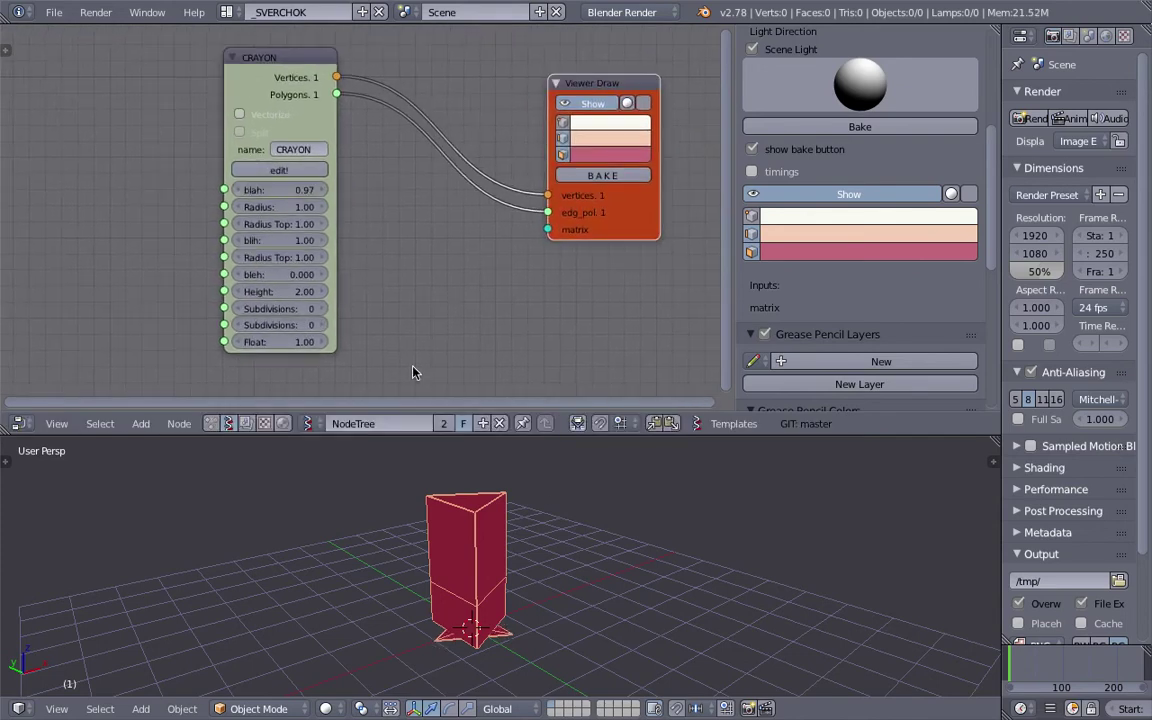
Set Radius on the CRAYON node to 2.00 and copy that value to the first Radius Top.
{"action": "mouse_move", "coordinate": [568, 522]}
{"action": "middle_mouse_down"}
{"action": "mouse_move", "coordinate": [589, 501]}
{"action": "mouse_move", "coordinate": [571, 522]}
{"action": "mouse_move", "coordinate": [560, 505]}
{"action": "middle_mouse_up"}
{"action": "mouse_move", "coordinate": [285, 209]}
{"action": "left_mouse_down"}
{"action": "mouse_move", "coordinate": [312, 212]}
{"action": "mouse_move", "coordinate": [300, 207]}
{"action": "left_mouse_up"}
{"action": "key", "text": "ctrl+c"}
{"action": "key", "text": "ctrl+v"}
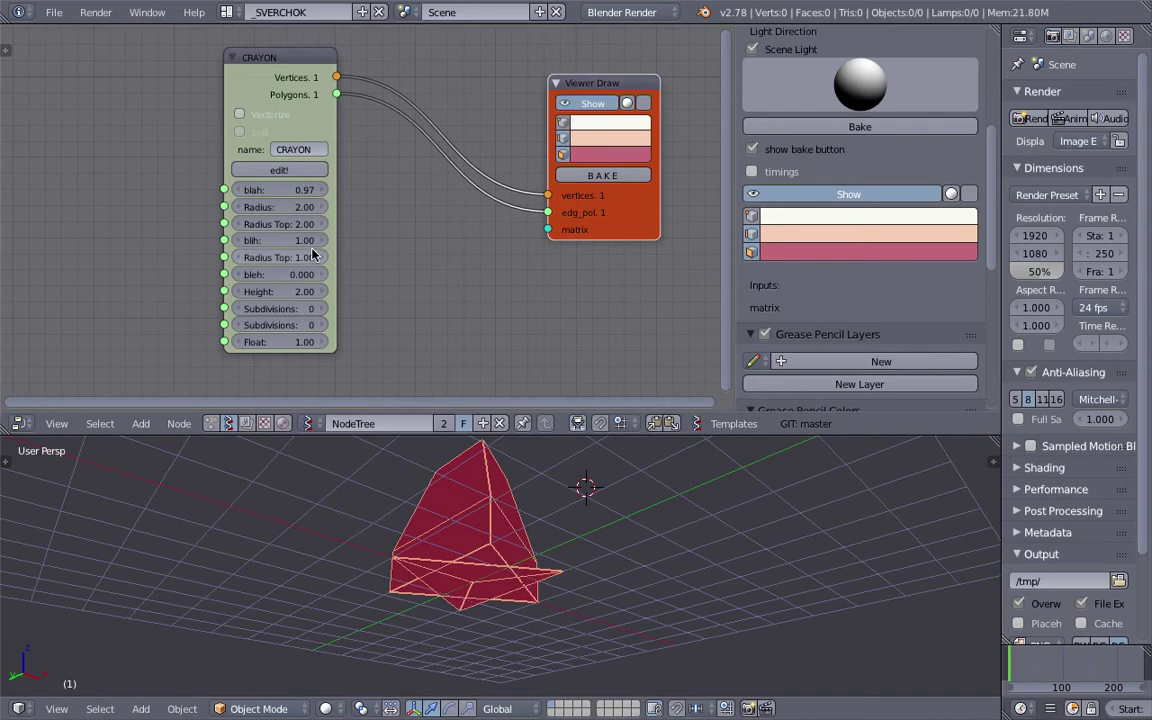
On CRAYON, set blih to 5.29, the second Radius Top to 0.49, bleh to 1.320, Subdivisions to 4 and 6, and Float to 3.70.
{"action": "mouse_move", "coordinate": [280, 241]}
{"action": "left_mouse_down"}
{"action": "mouse_move", "coordinate": [316, 241]}
{"action": "mouse_move", "coordinate": [282, 241]}
{"action": "mouse_move", "coordinate": [282, 257]}
{"action": "mouse_move", "coordinate": [312, 257]}
{"action": "mouse_move", "coordinate": [282, 257]}
{"action": "left_mouse_up"}
{"action": "key", "text": "ctrl+s"}
{"action": "left_click", "coordinate": [430, 563]}
{"action": "middle_click_drag", "start_coordinate": [452, 482], "coordinate": [527, 508]}
{"action": "scroll", "coordinate": [381, 570], "scroll_direction": "up", "scroll_amount": 5}
{"action": "scroll", "coordinate": [399, 561], "scroll_direction": "down", "scroll_amount": 5}
{"action": "mouse_move", "coordinate": [283, 257]}
{"action": "left_mouse_down"}
{"action": "mouse_move", "coordinate": [300, 257]}
{"action": "mouse_move", "coordinate": [270, 257]}
{"action": "mouse_move", "coordinate": [305, 275]}
{"action": "mouse_move", "coordinate": [310, 292]}
{"action": "mouse_move", "coordinate": [284, 292]}
{"action": "mouse_move", "coordinate": [304, 308]}
{"action": "mouse_move", "coordinate": [300, 325]}
{"action": "mouse_move", "coordinate": [314, 325]}
{"action": "mouse_move", "coordinate": [298, 325]}
{"action": "mouse_move", "coordinate": [318, 325]}
{"action": "mouse_move", "coordinate": [300, 346]}
{"action": "mouse_move", "coordinate": [350, 338]}
{"action": "left_mouse_up"}
{"action": "scroll", "coordinate": [495, 500], "scroll_direction": "down", "scroll_amount": 3}
{"action": "middle_click_drag", "start_coordinate": [543, 534], "coordinate": [461, 472]}
{"action": "middle_click_drag", "start_coordinate": [505, 541], "coordinate": [529, 549]}
{"action": "left_click_drag", "start_coordinate": [304, 339], "coordinate": [312, 339]}
Open the CRAYON monad for editing and rename its Float input socket to CrayonHeight.
{"action": "middle_click_drag", "start_coordinate": [305, 160], "coordinate": [297, 176]}
{"action": "left_click", "coordinate": [296, 181]}
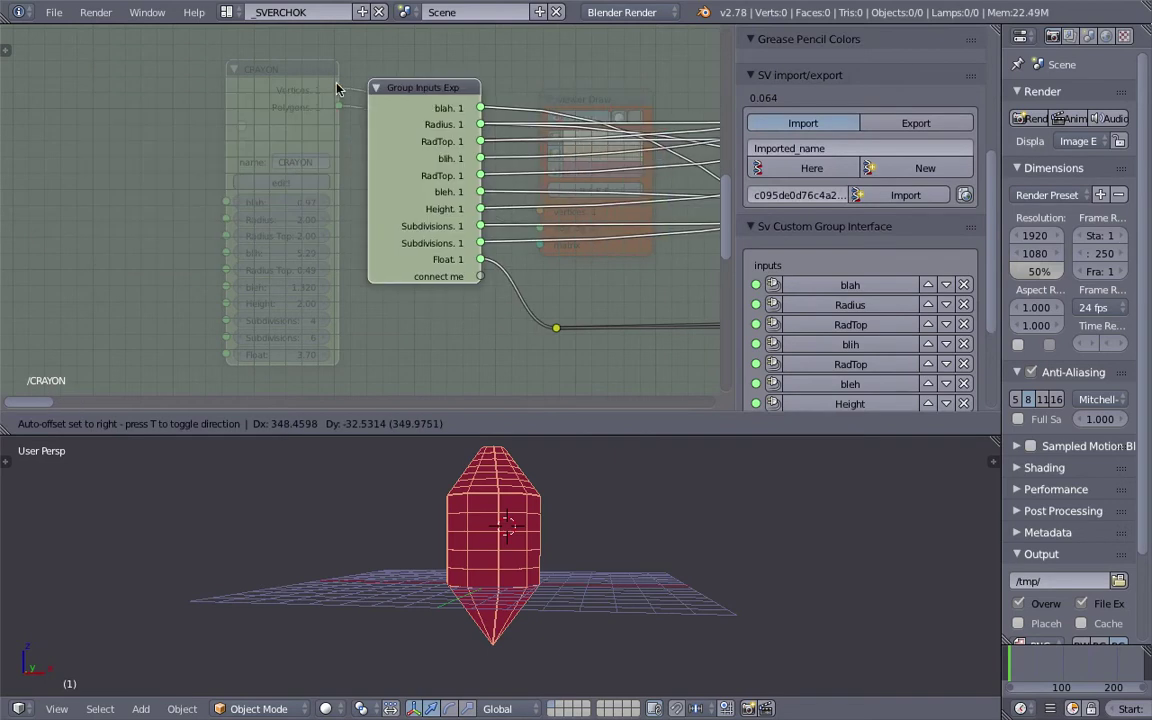
{"action": "left_click_drag", "start_coordinate": [337, 89], "coordinate": [207, 85]}
{"action": "scroll", "coordinate": [848, 325], "scroll_direction": "down", "scroll_amount": 4}
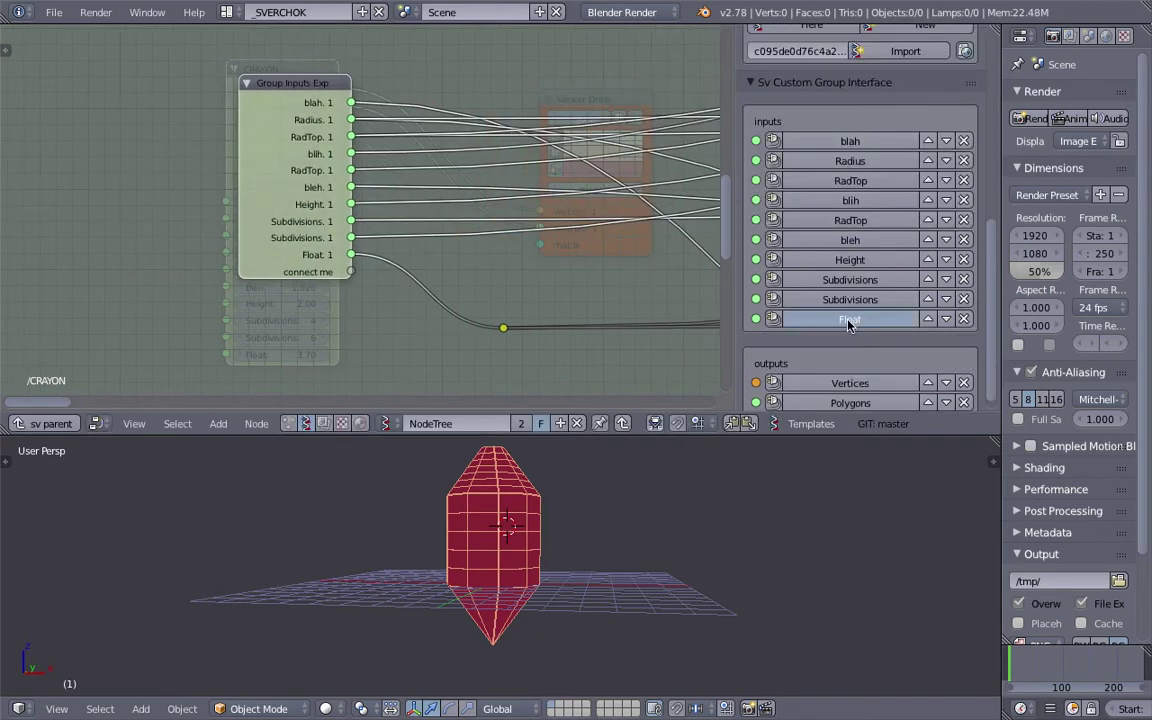
{"action": "left_click", "coordinate": [848, 320]}
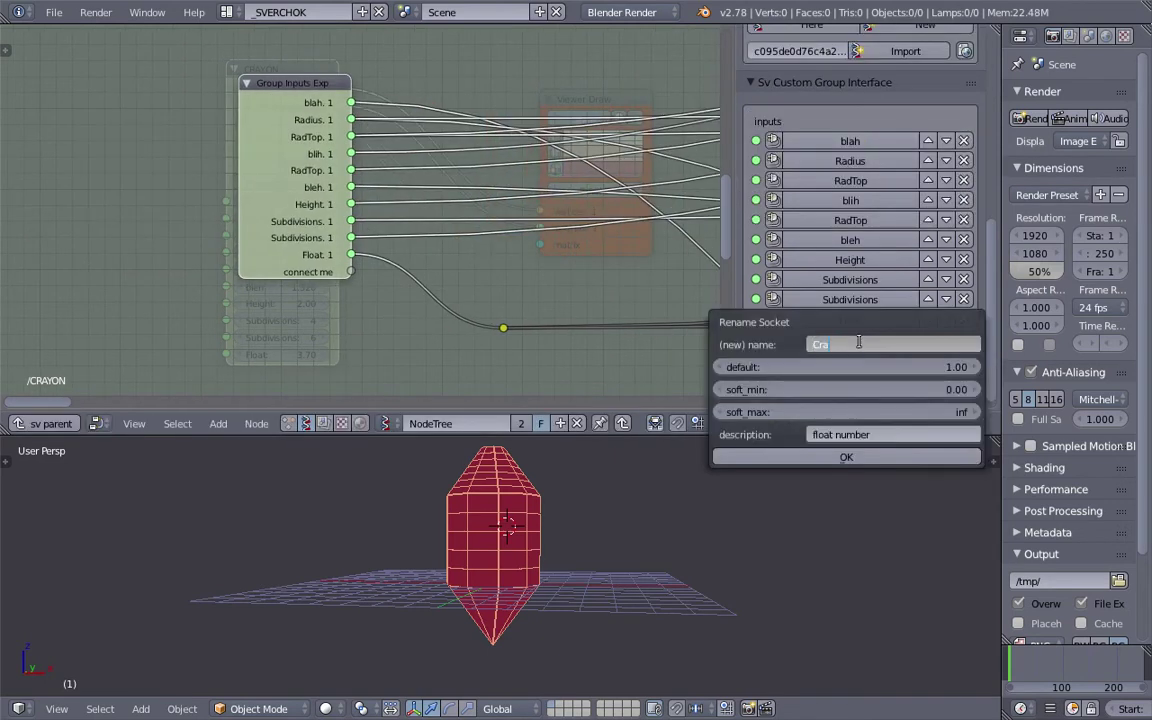
{"action": "type", "text": "CrayonHeight"}
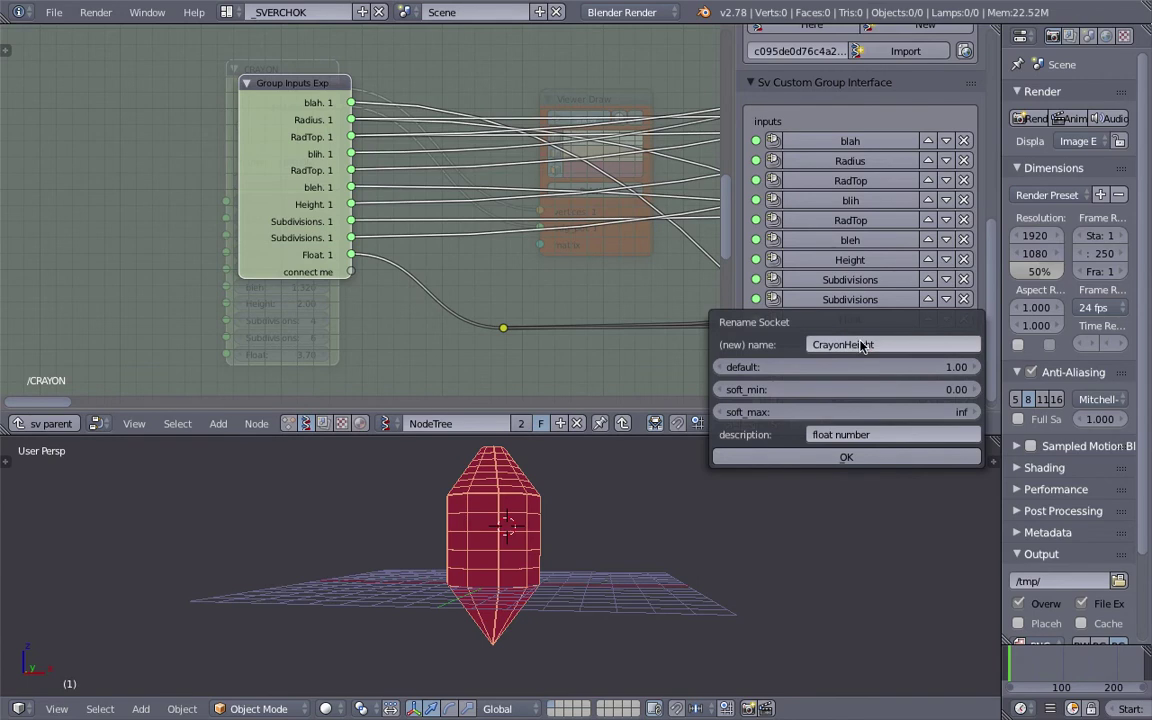
{"action": "left_click", "coordinate": [862, 457]}
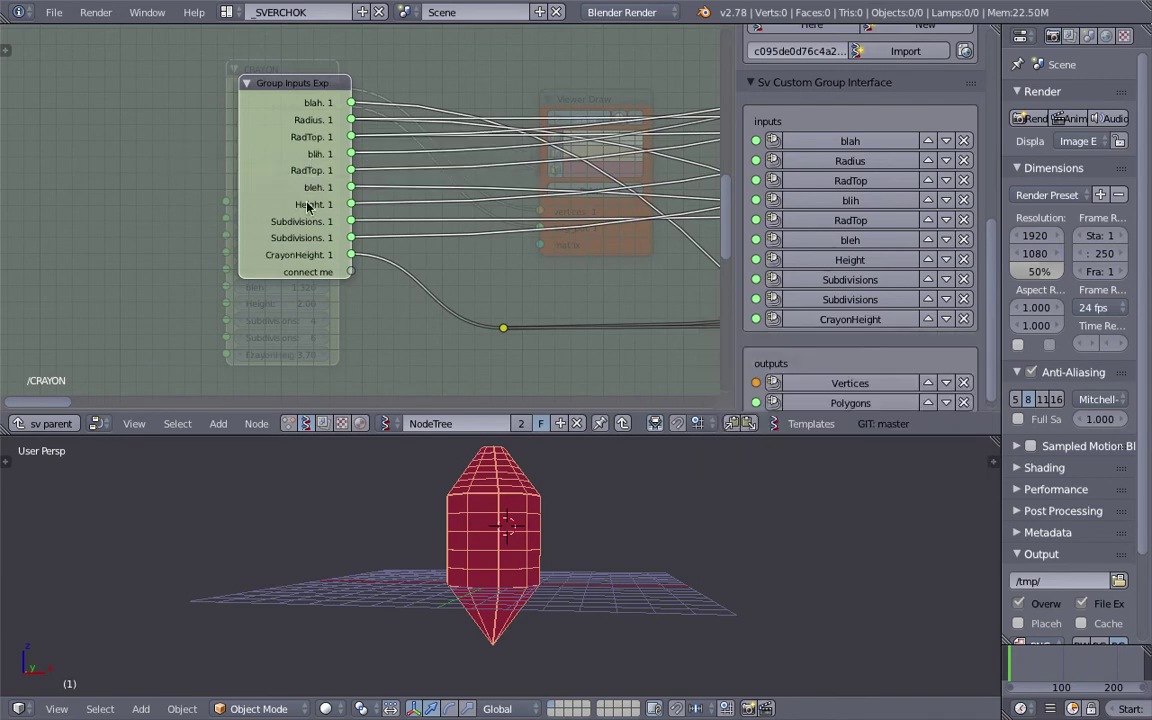
Return to the parent tree and set CRAYON's CrayonHeight to 3.76, Subdivisions to 0 and 2, Height to 2.15 and bleh to 1.110.
{"action": "left_click_drag", "start_coordinate": [312, 206], "coordinate": [300, 197]}
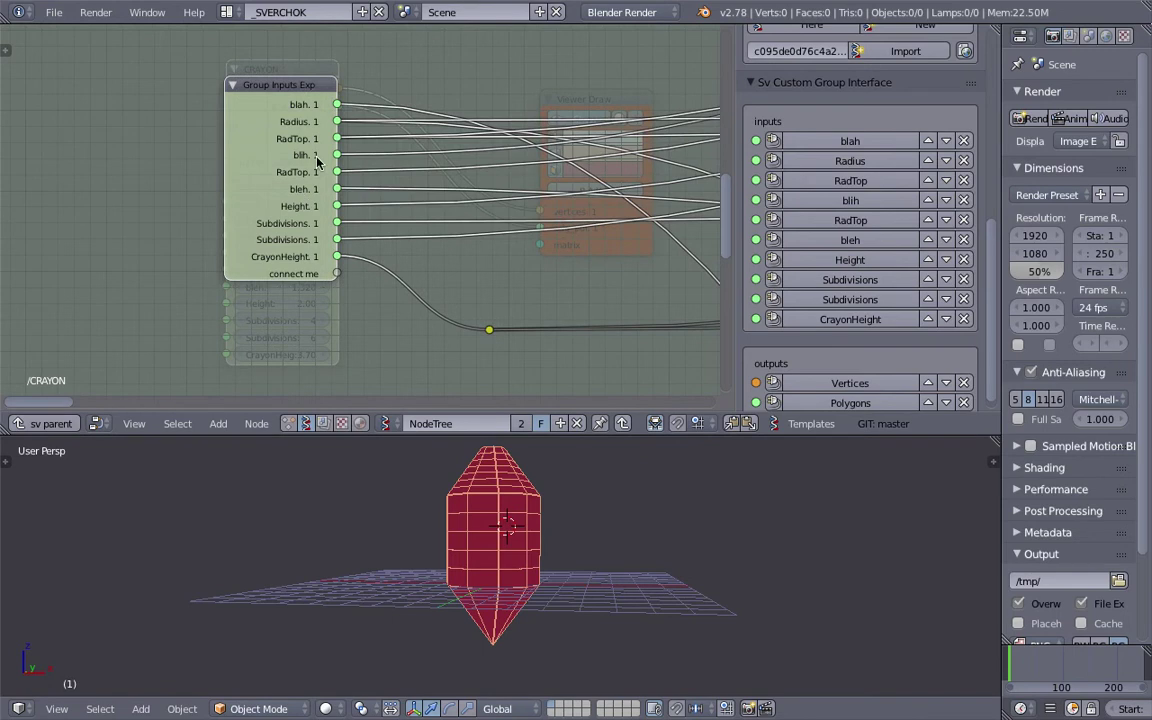
{"action": "left_click", "coordinate": [58, 423]}
{"action": "left_click_drag", "start_coordinate": [297, 360], "coordinate": [308, 360]}
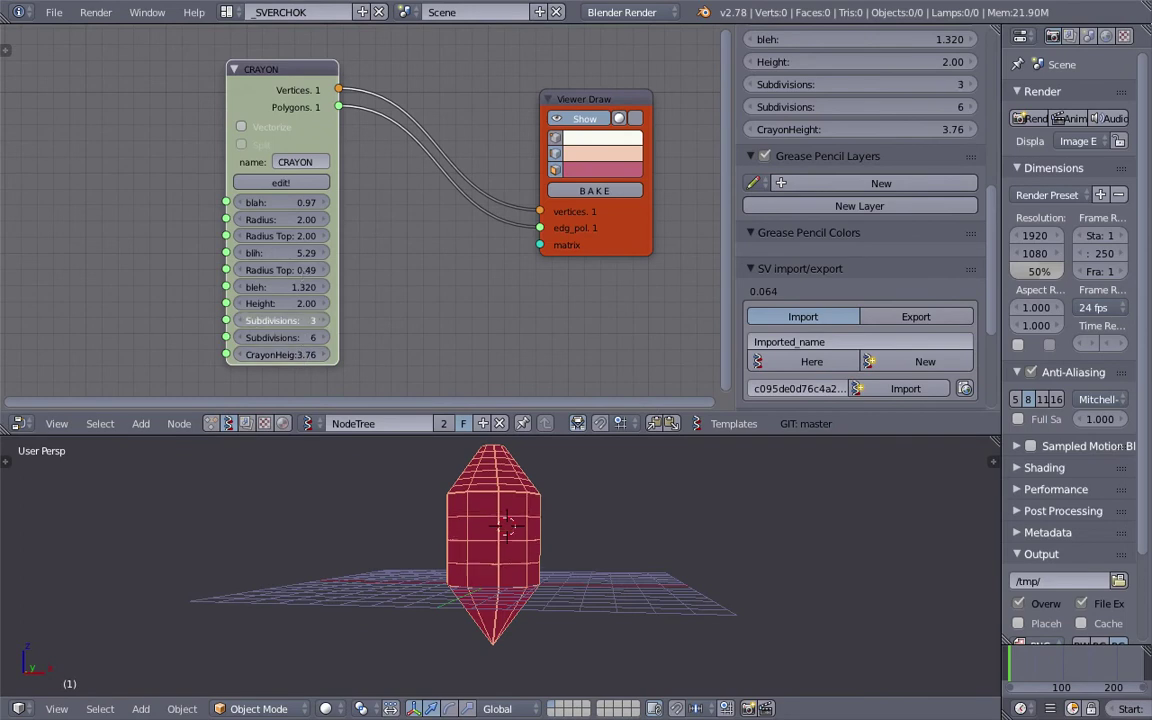
{"action": "left_click_drag", "start_coordinate": [307, 338], "coordinate": [286, 287]}
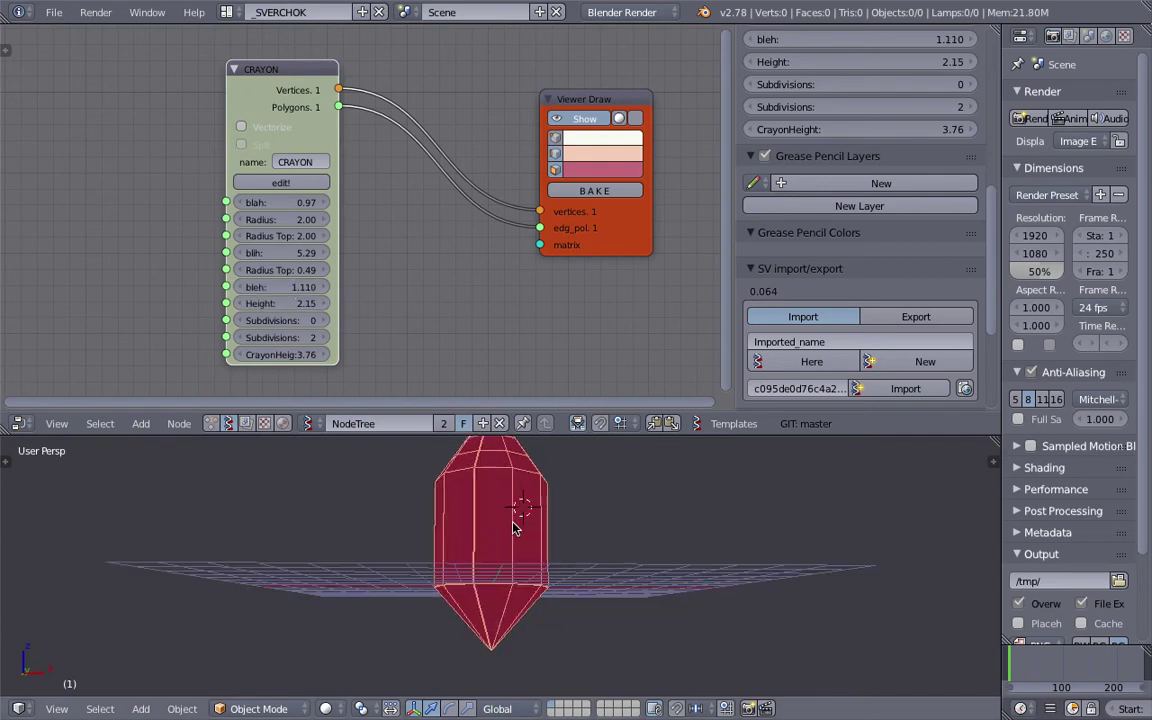
Adjust the blah input of the CRAYON node and set it to 3.
{"action": "left_click_drag", "start_coordinate": [280, 202], "coordinate": [319, 202]}
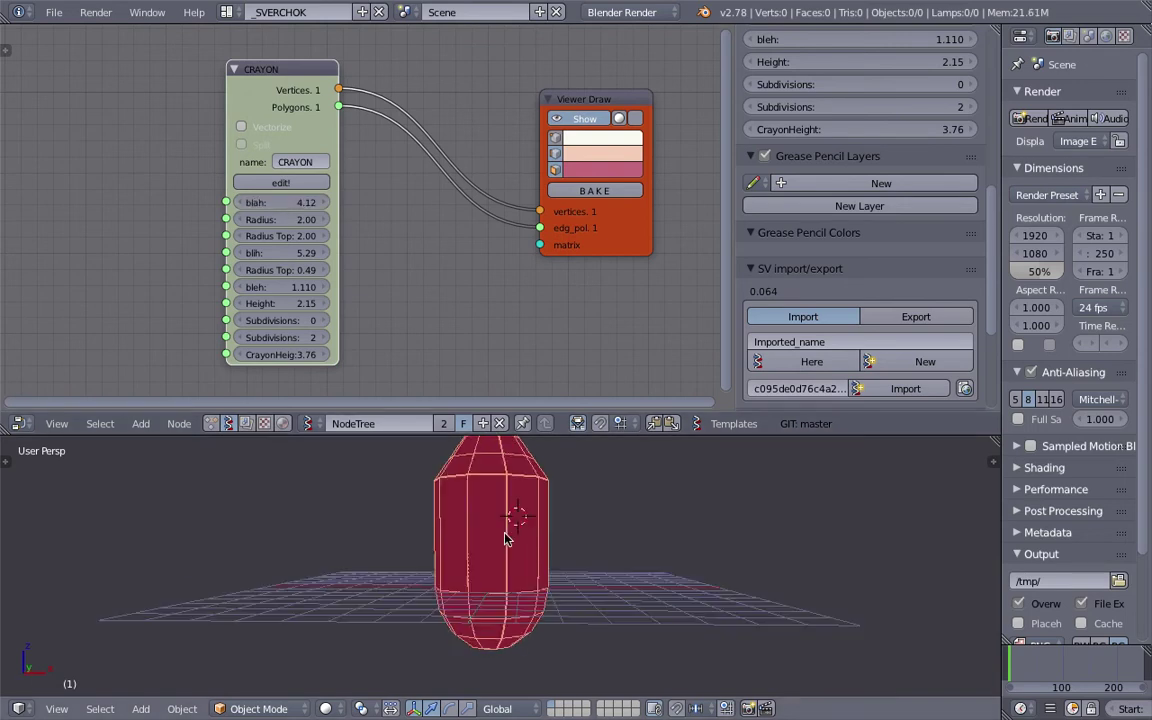
{"action": "left_click", "coordinate": [326, 203]}
{"action": "type", "text": "3"}
{"action": "key", "text": "Return"}
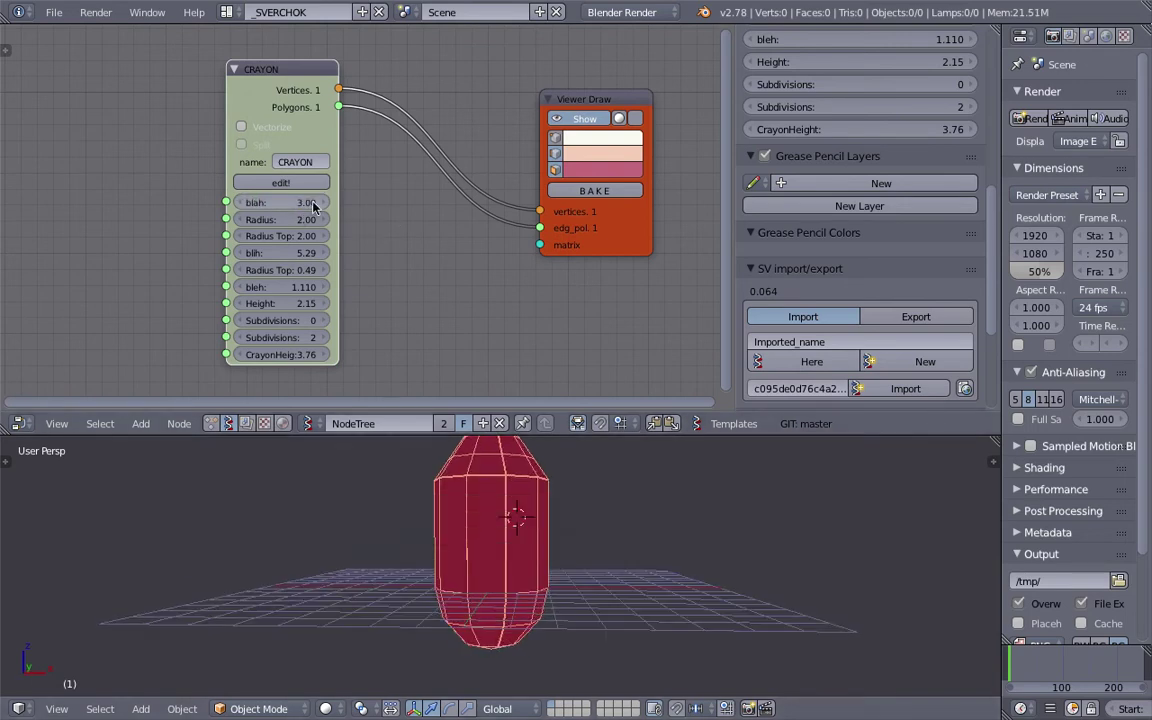
{"action": "key", "text": "ctrl+s"}
{"action": "left_click", "coordinate": [435, 259]}
Set CRAYON's CrayonHeight to 3.01, Height to 2.36, blih to 5.14 and the second Radius Top to 0.58.
{"action": "left_click_drag", "start_coordinate": [303, 351], "coordinate": [270, 351]}
{"action": "left_click_drag", "start_coordinate": [303, 300], "coordinate": [310, 266]}
{"action": "middle_click_drag", "start_coordinate": [515, 500], "coordinate": [476, 507]}
{"action": "mouse_move", "coordinate": [285, 249]}
{"action": "left_mouse_down"}
{"action": "mouse_move", "coordinate": [286, 235]}
{"action": "mouse_move", "coordinate": [302, 237]}
{"action": "left_mouse_up"}
{"action": "key", "text": "ctrl+s"}
Set both Radius and the first Radius Top of the CRAYON node to 1.40.
{"action": "left_click", "coordinate": [290, 249]}
{"action": "type", "text": "2"}
{"action": "key", "text": "Return"}
{"action": "mouse_move", "coordinate": [280, 216]}
{"action": "left_mouse_down"}
{"action": "mouse_move", "coordinate": [272, 233]}
{"action": "mouse_move", "coordinate": [226, 233]}
{"action": "mouse_move", "coordinate": [296, 216]}
{"action": "left_mouse_up"}
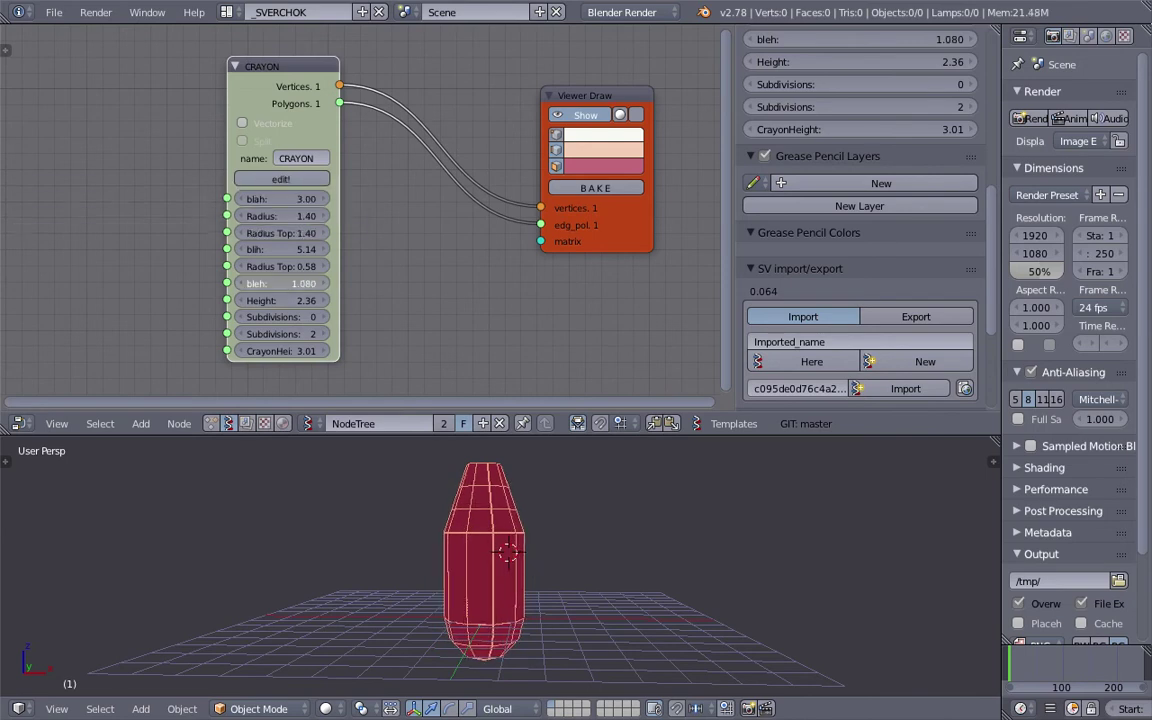
Sharpen the crayon tip by setting bleh to 0.480 and the second Radius Top to 0.19.
{"action": "middle_click_drag", "start_coordinate": [474, 508], "coordinate": [462, 538]}
{"action": "key", "text": "ctrl+s"}
{"action": "left_click", "coordinate": [543, 540]}
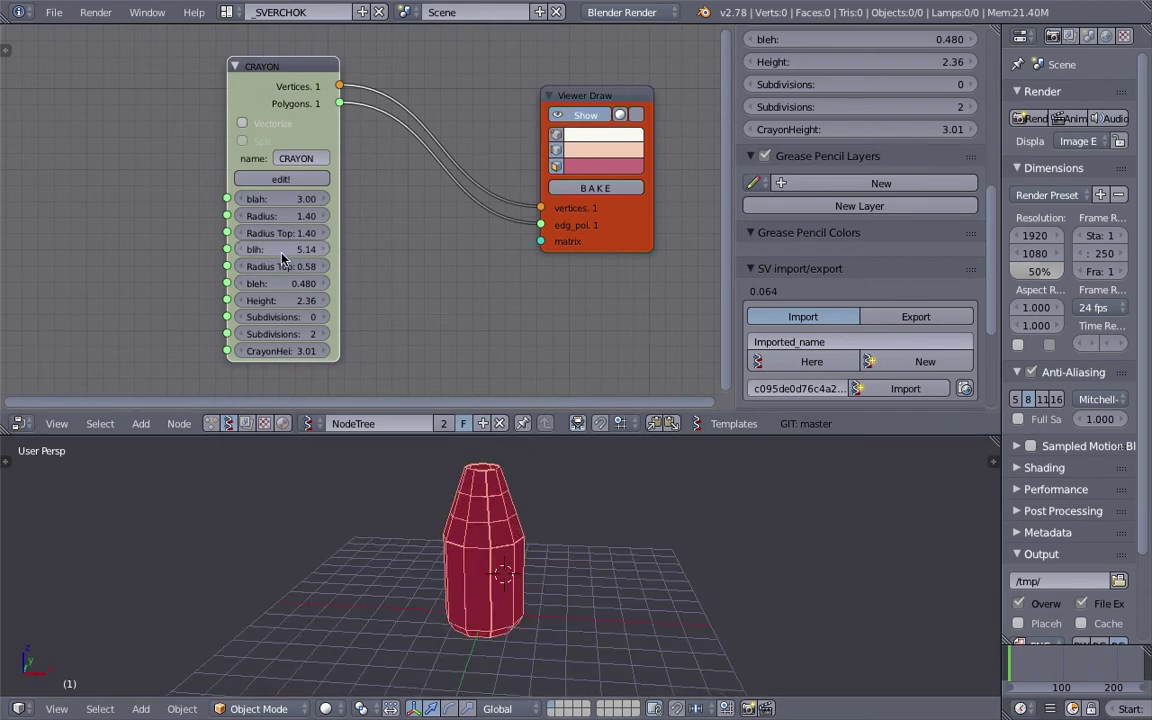
{"action": "scroll", "coordinate": [282, 259], "scroll_direction": "up", "scroll_amount": 1}
{"action": "left_click_drag", "start_coordinate": [290, 277], "coordinate": [270, 270]}
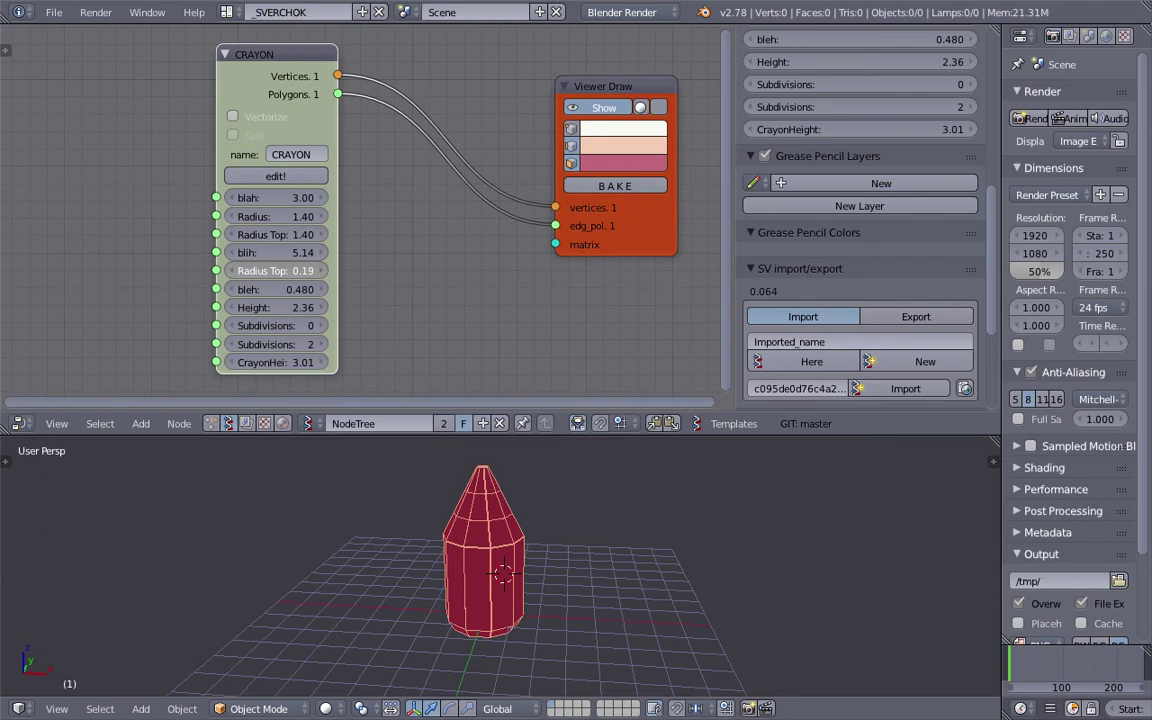
{"action": "mouse_move", "coordinate": [514, 507]}
{"action": "middle_mouse_down"}
{"action": "mouse_move", "coordinate": [496, 599]}
{"action": "mouse_move", "coordinate": [512, 532]}
{"action": "mouse_move", "coordinate": [491, 545]}
{"action": "mouse_move", "coordinate": [458, 494]}
{"action": "mouse_move", "coordinate": [507, 506]}
{"action": "mouse_move", "coordinate": [510, 520]}
{"action": "middle_mouse_up"}
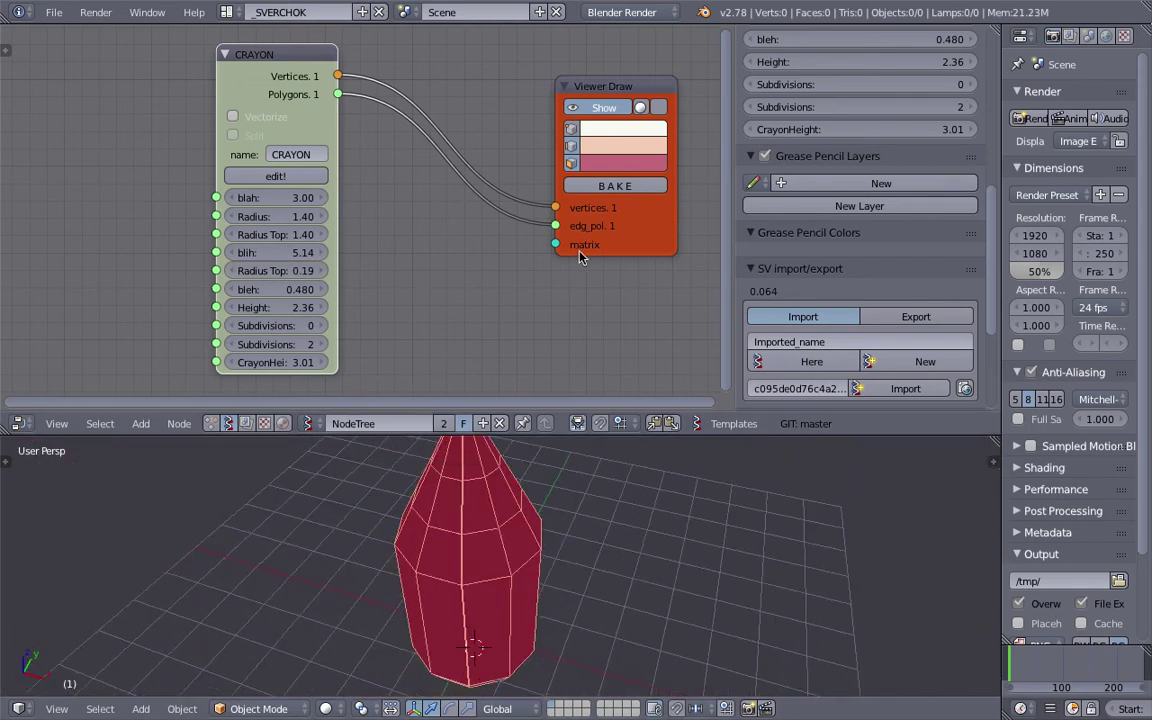
Bake the crayon from Viewer Draw into a mesh object and move the mesh beside the preview.
{"action": "left_click", "coordinate": [600, 193]}
{"action": "key", "text": "g"}
{"action": "left_click", "coordinate": [554, 508]}
{"action": "middle_click_drag", "start_coordinate": [554, 508], "coordinate": [586, 440]}
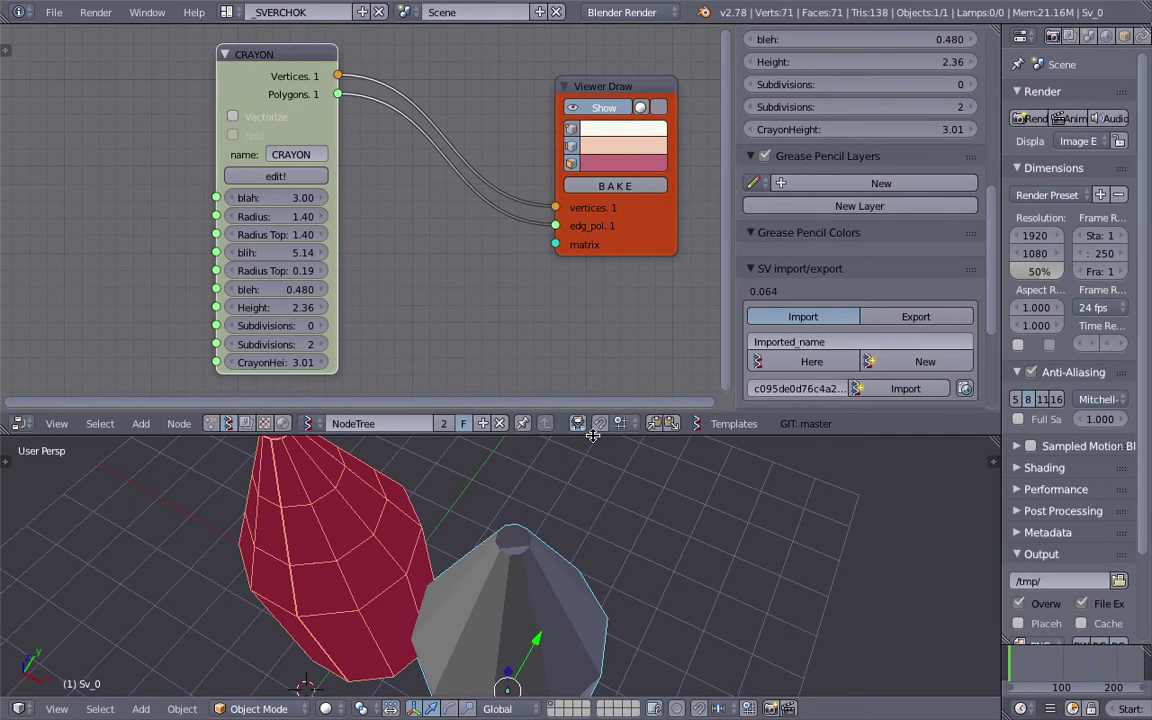
Enlarge the 3D view, show its properties, and turn on Matcap shading.
{"action": "left_click_drag", "start_coordinate": [530, 411], "coordinate": [540, 288]}
{"action": "scroll", "coordinate": [541, 482], "scroll_direction": "up", "scroll_amount": 4}
{"action": "scroll", "coordinate": [609, 527], "scroll_direction": "up", "scroll_amount": 2}
{"action": "mouse_move", "coordinate": [631, 431]}
{"action": "middle_mouse_down"}
{"action": "mouse_move", "coordinate": [674, 424]}
{"action": "mouse_move", "coordinate": [635, 540]}
{"action": "mouse_move", "coordinate": [594, 560]}
{"action": "mouse_move", "coordinate": [504, 544]}
{"action": "mouse_move", "coordinate": [566, 543]}
{"action": "middle_mouse_up"}
{"action": "key", "text": "z"}
{"action": "key", "text": "z"}
{"action": "key", "text": "n"}
{"action": "scroll", "coordinate": [905, 520], "scroll_direction": "down", "scroll_amount": 8}
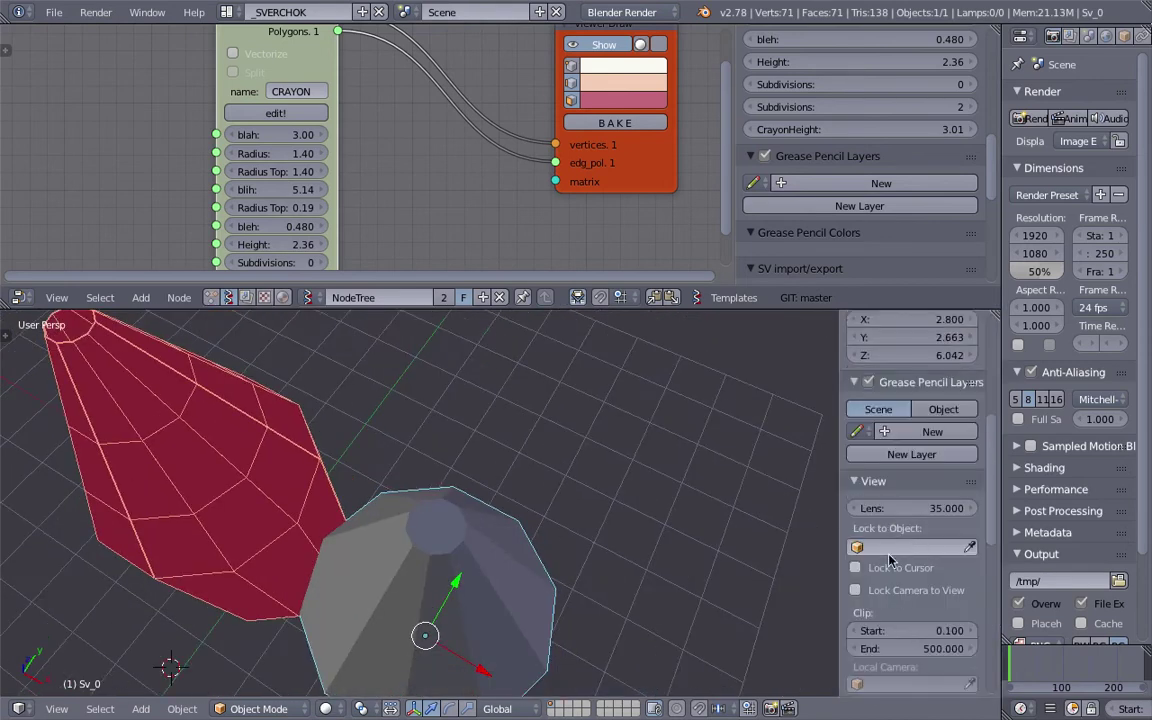
{"action": "scroll", "coordinate": [825, 515], "scroll_direction": "down", "scroll_amount": 5}
{"action": "left_click", "coordinate": [856, 556]}
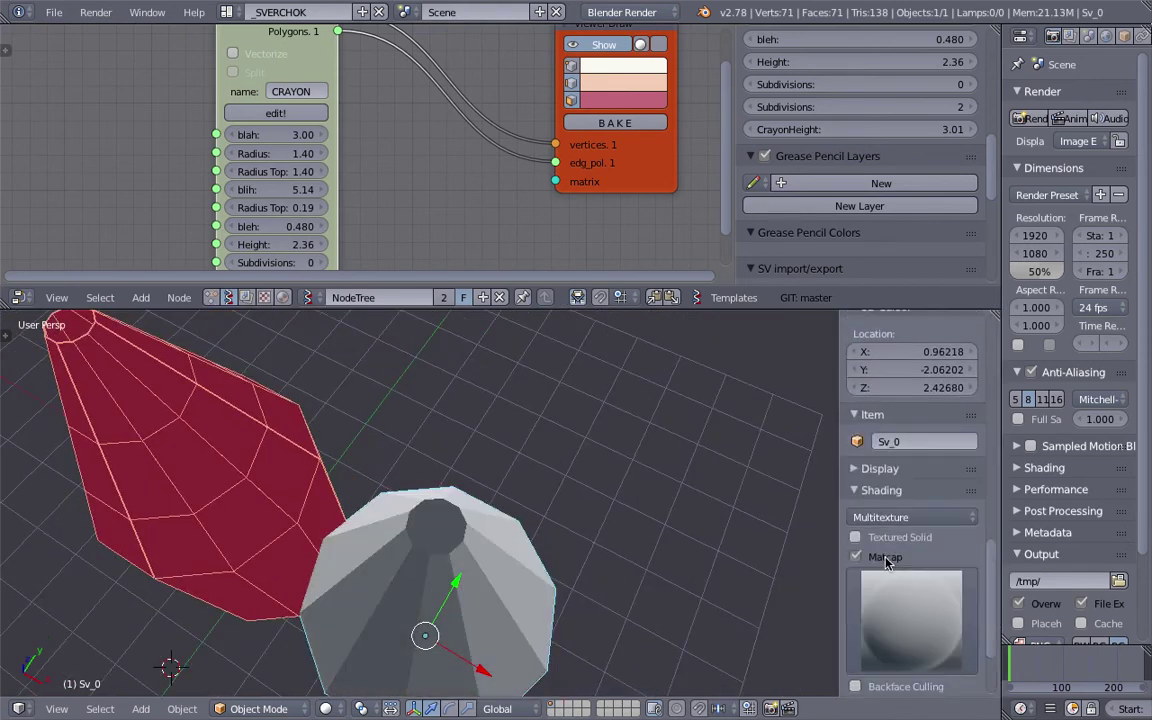
Delete the baked crayon mesh from the scene.
{"action": "middle_click_drag", "start_coordinate": [558, 548], "coordinate": [365, 412]}
{"action": "scroll", "coordinate": [638, 479], "scroll_direction": "down", "scroll_amount": 3}
{"action": "key", "text": "x"}
{"action": "left_click", "coordinate": [638, 479]}
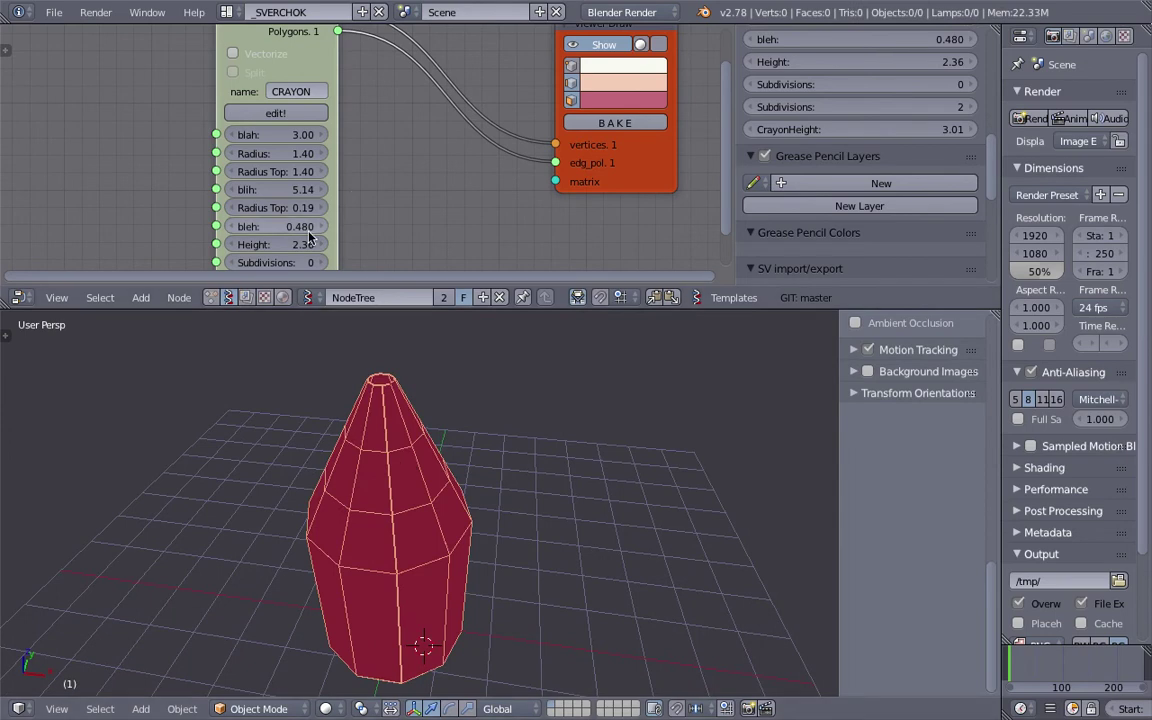
Give the node editor more height and move the CRAYON node close to Viewer Draw.
{"action": "middle_click_drag", "start_coordinate": [351, 219], "coordinate": [347, 241]}
{"action": "left_click_drag", "start_coordinate": [410, 312], "coordinate": [370, 358]}
{"action": "scroll", "coordinate": [339, 183], "scroll_direction": "down", "scroll_amount": 2}
{"action": "key", "text": "ctrl+s"}
{"action": "left_click", "coordinate": [348, 190]}
{"action": "scroll", "coordinate": [437, 505], "scroll_direction": "down", "scroll_amount": 2}
{"action": "middle_click_drag", "start_coordinate": [437, 505], "coordinate": [362, 446], "text": "shift"}
{"action": "left_click_drag", "start_coordinate": [258, 77], "coordinate": [360, 88]}
Save the Blender file.
{"action": "left_click", "coordinate": [53, 12]}
{"action": "left_click", "coordinate": [75, 151]}
{"action": "left_click", "coordinate": [1088, 60]}
{"action": "key", "text": "ctrl+s"}
{"action": "left_click", "coordinate": [520, 193]}
Nudge the CRAYON node slightly nearer to Viewer Draw.
{"action": "middle_click_drag", "start_coordinate": [335, 512], "coordinate": [338, 470]}
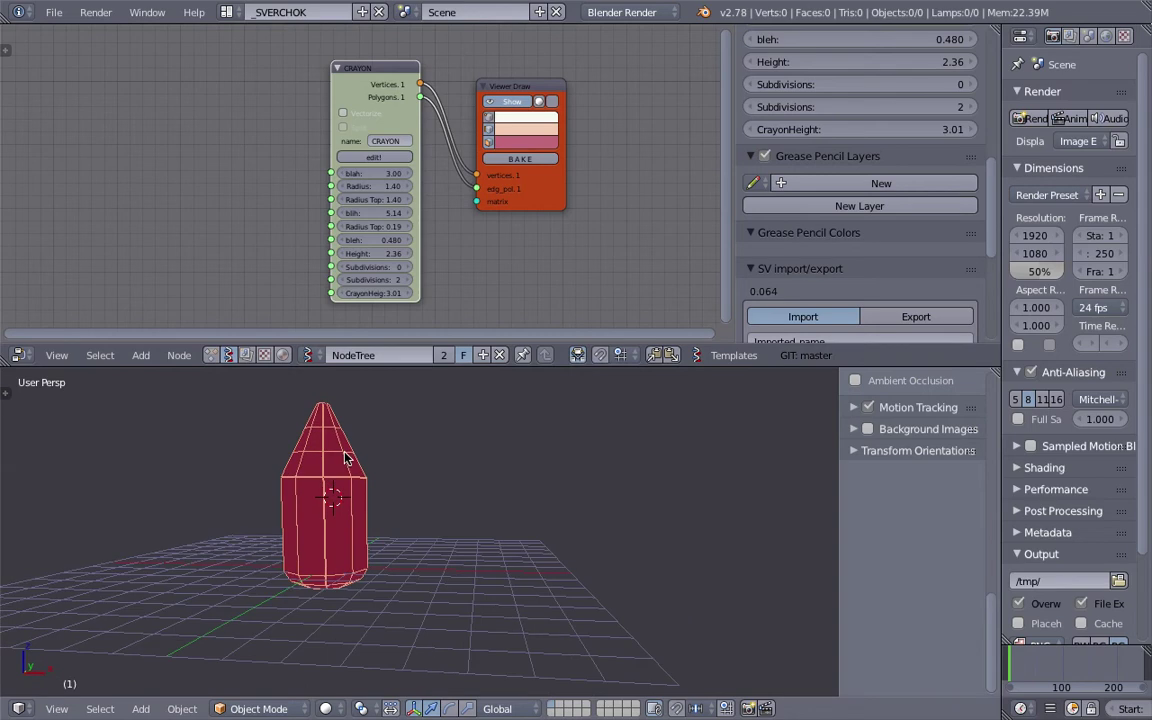
{"action": "left_click_drag", "start_coordinate": [340, 68], "coordinate": [356, 72]}
{"action": "scroll", "coordinate": [389, 173], "scroll_direction": "up", "scroll_amount": 1}
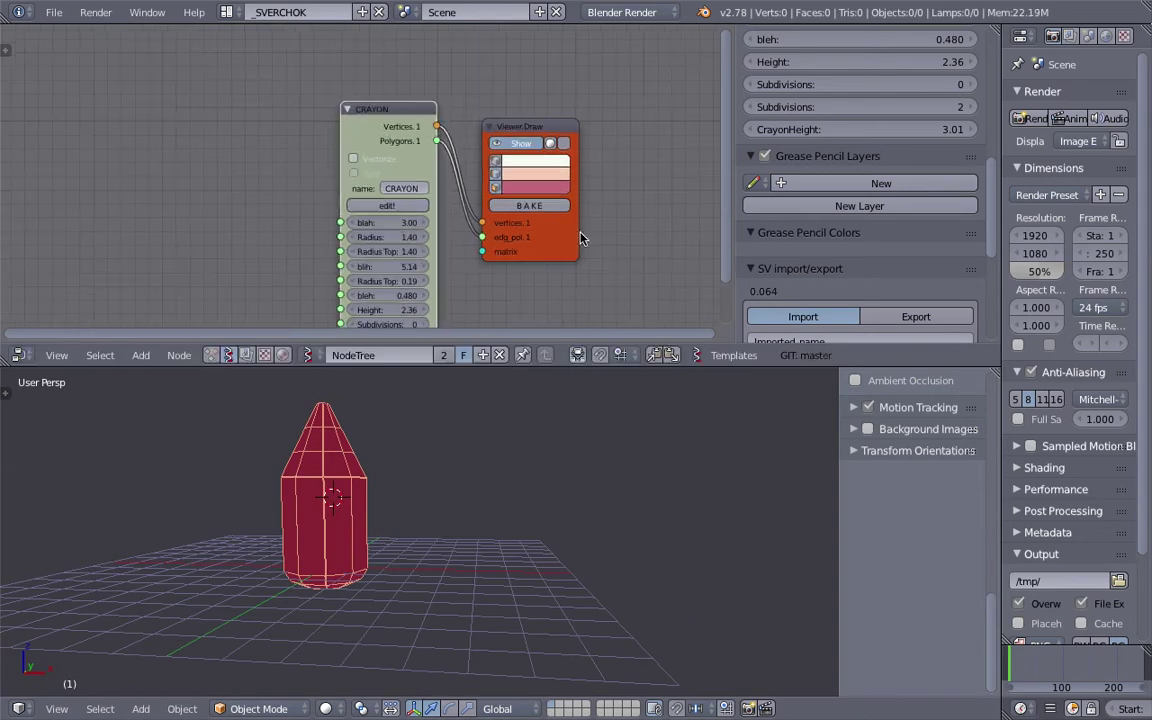
Collapse the node editor's properties region and move the CRAYON node further away from Viewer Draw.
{"action": "scroll", "coordinate": [740, 200], "scroll_direction": "up", "scroll_amount": 2}
{"action": "left_click_drag", "start_coordinate": [733, 200], "coordinate": [1002, 207]}
{"action": "middle_click_drag", "start_coordinate": [511, 173], "coordinate": [515, 111]}
{"action": "left_click_drag", "start_coordinate": [493, 66], "coordinate": [437, 61]}
Add a Line node below Viewer Draw and connect its Vertices output to Viewer Draw's matrix input.
{"action": "key", "text": "shift+a"}
{"action": "left_click", "coordinate": [250, 144]}
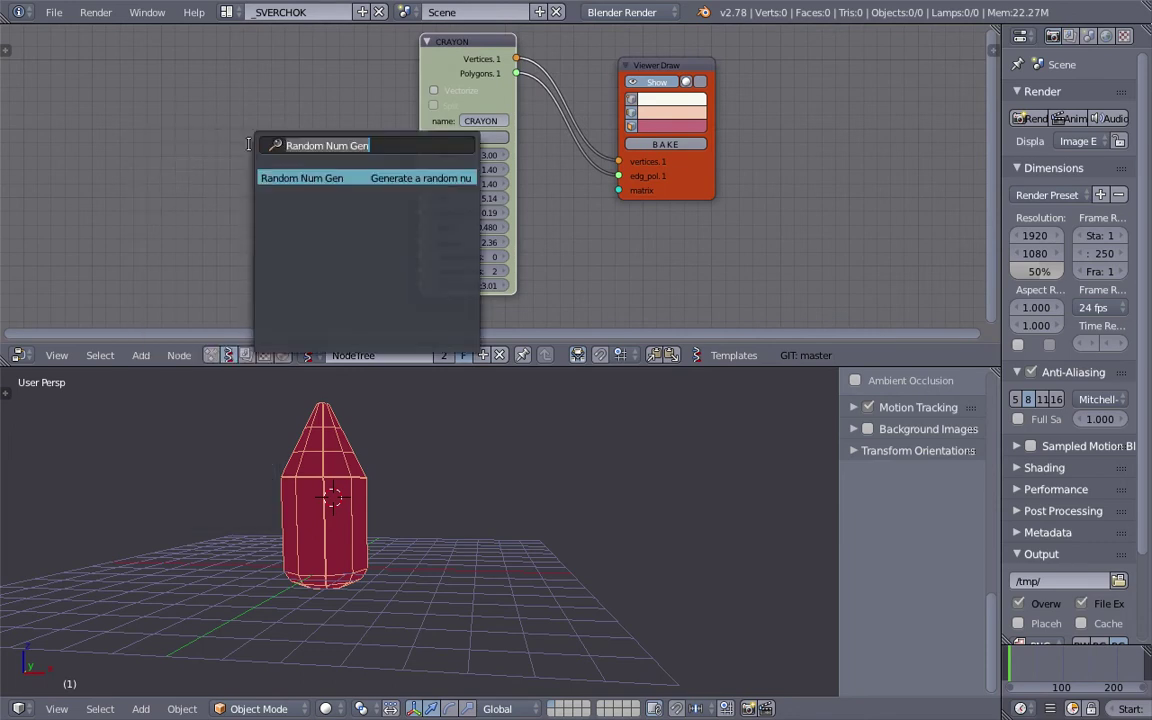
{"action": "type", "text": "line"}
{"action": "key", "text": "Down"}
{"action": "key", "text": "Up"}
{"action": "key", "text": "Return"}
{"action": "left_click", "coordinate": [308, 165]}
{"action": "mouse_move", "coordinate": [347, 168]}
{"action": "left_mouse_down"}
{"action": "mouse_move", "coordinate": [500, 165]}
{"action": "mouse_move", "coordinate": [618, 190]}
{"action": "left_mouse_up"}
{"action": "left_click_drag", "start_coordinate": [313, 151], "coordinate": [566, 229]}
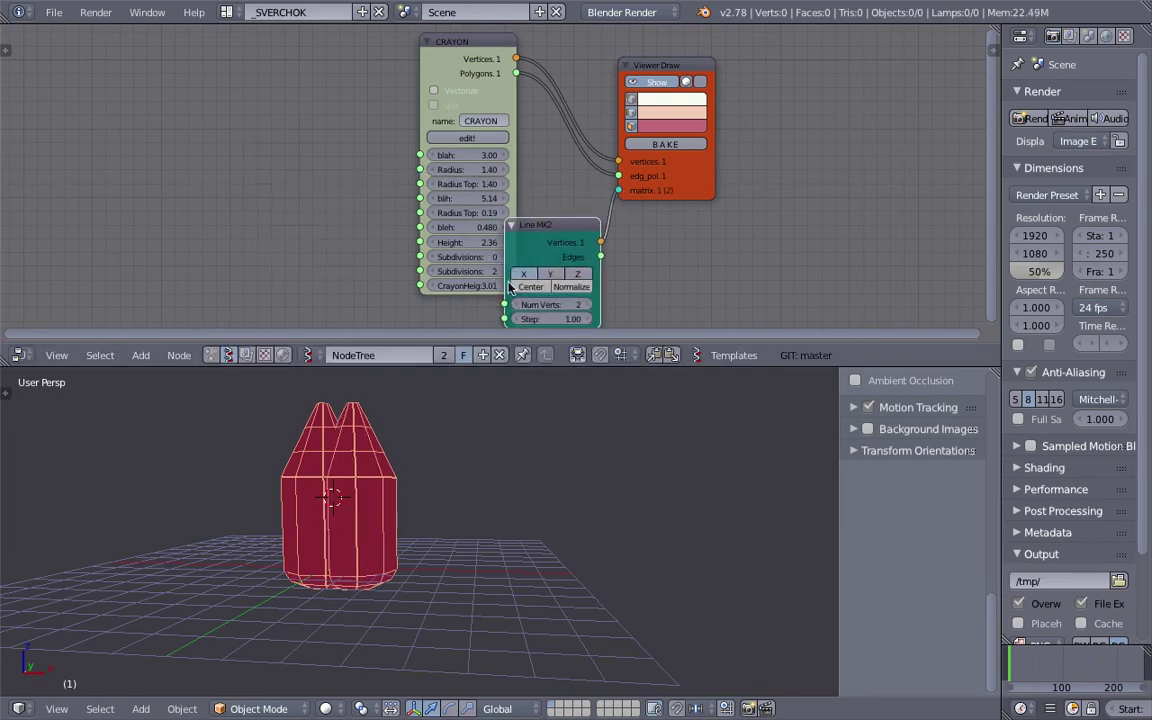
Move the CRAYON node away from the Line node so the two no longer overlap.
{"action": "middle_click_drag", "start_coordinate": [494, 168], "coordinate": [370, 130]}
{"action": "mouse_move", "coordinate": [389, 62]}
{"action": "left_mouse_down"}
{"action": "mouse_move", "coordinate": [366, 62]}
{"action": "mouse_move", "coordinate": [397, 62]}
{"action": "left_mouse_up"}
{"action": "left_click_drag", "start_coordinate": [313, 40], "coordinate": [189, 66]}
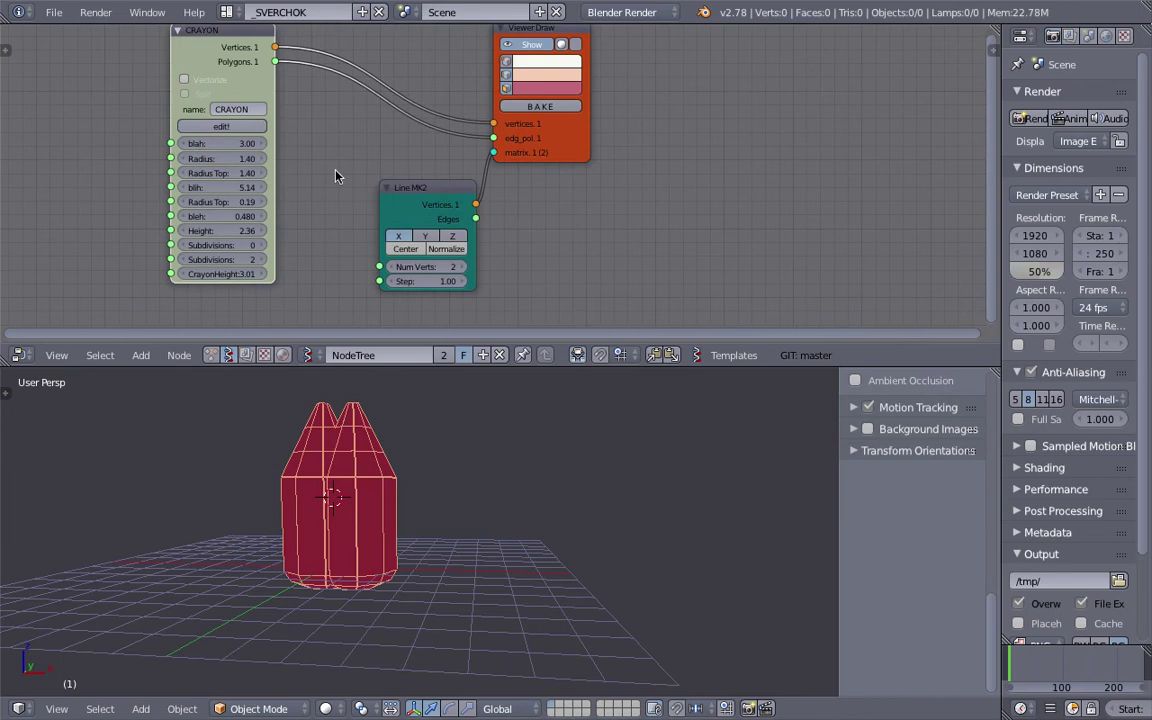
Set the Line node to 16 vertices with a step of 3.37 and save the file.
{"action": "left_click", "coordinate": [427, 265]}
{"action": "type", "text": "16"}
{"action": "key", "text": "Return"}
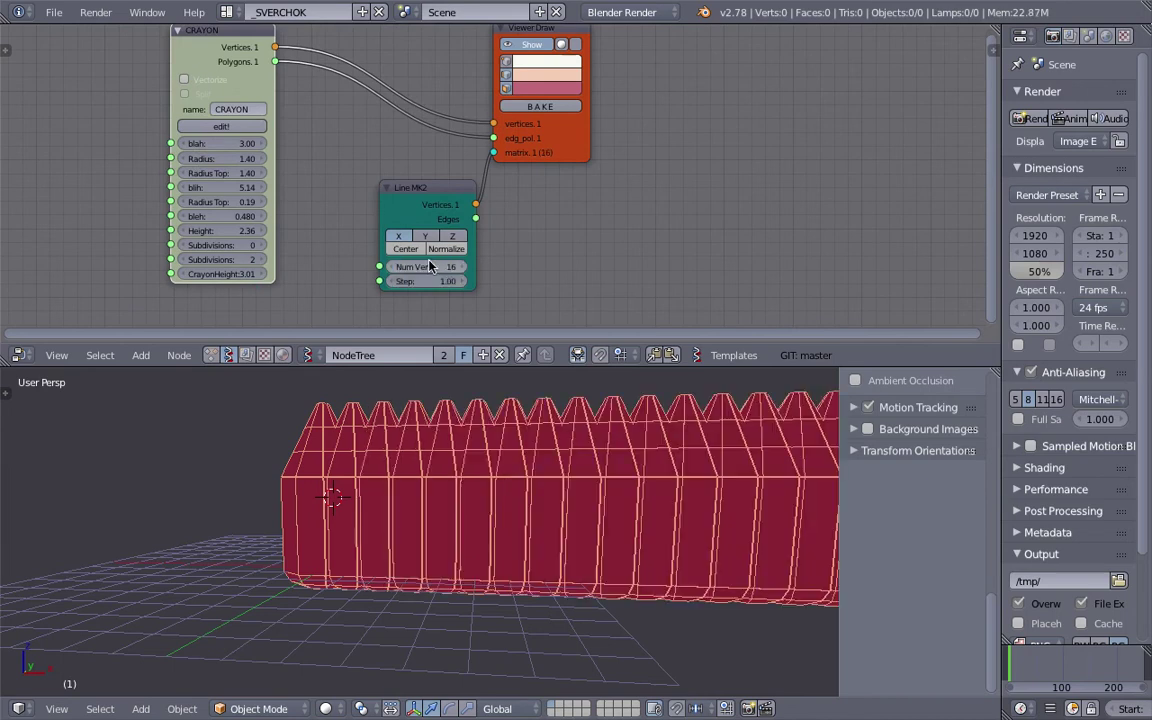
{"action": "scroll", "coordinate": [497, 517], "scroll_direction": "down", "scroll_amount": 3}
{"action": "left_click_drag", "start_coordinate": [449, 283], "coordinate": [520, 283]}
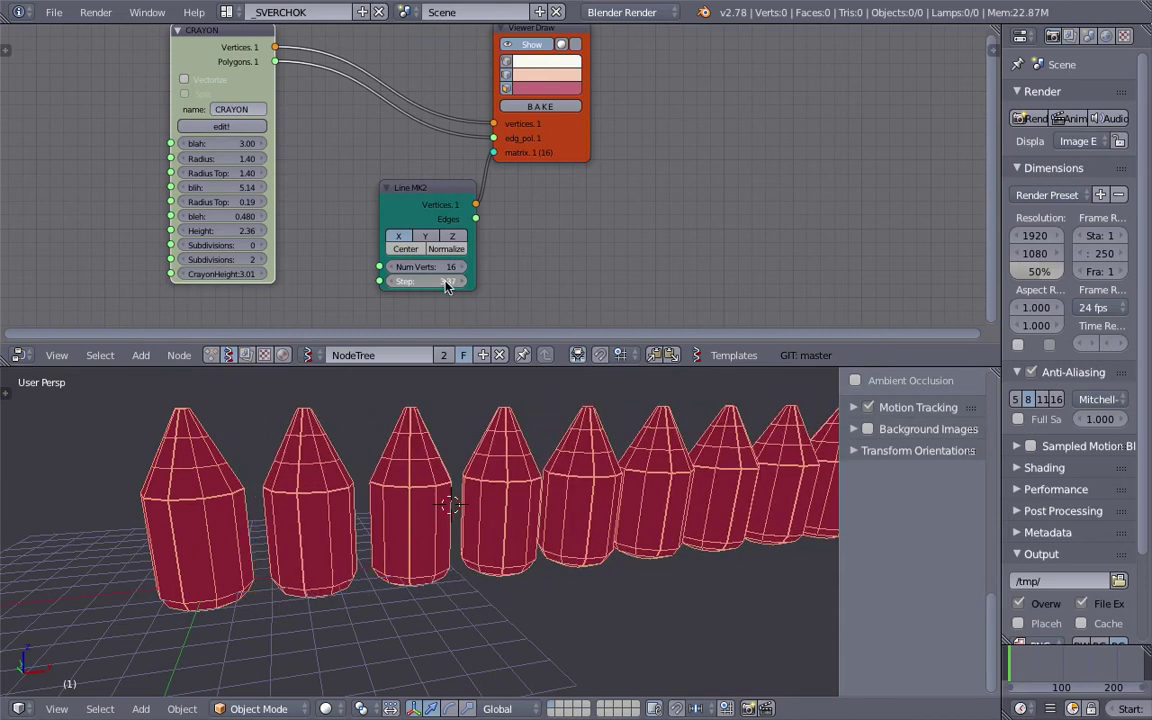
{"action": "scroll", "coordinate": [578, 485], "scroll_direction": "down", "scroll_amount": 2}
{"action": "key", "text": "ctrl+s"}
{"action": "middle_click_drag", "start_coordinate": [578, 485], "coordinate": [444, 461]}
{"action": "left_click", "coordinate": [486, 511]}
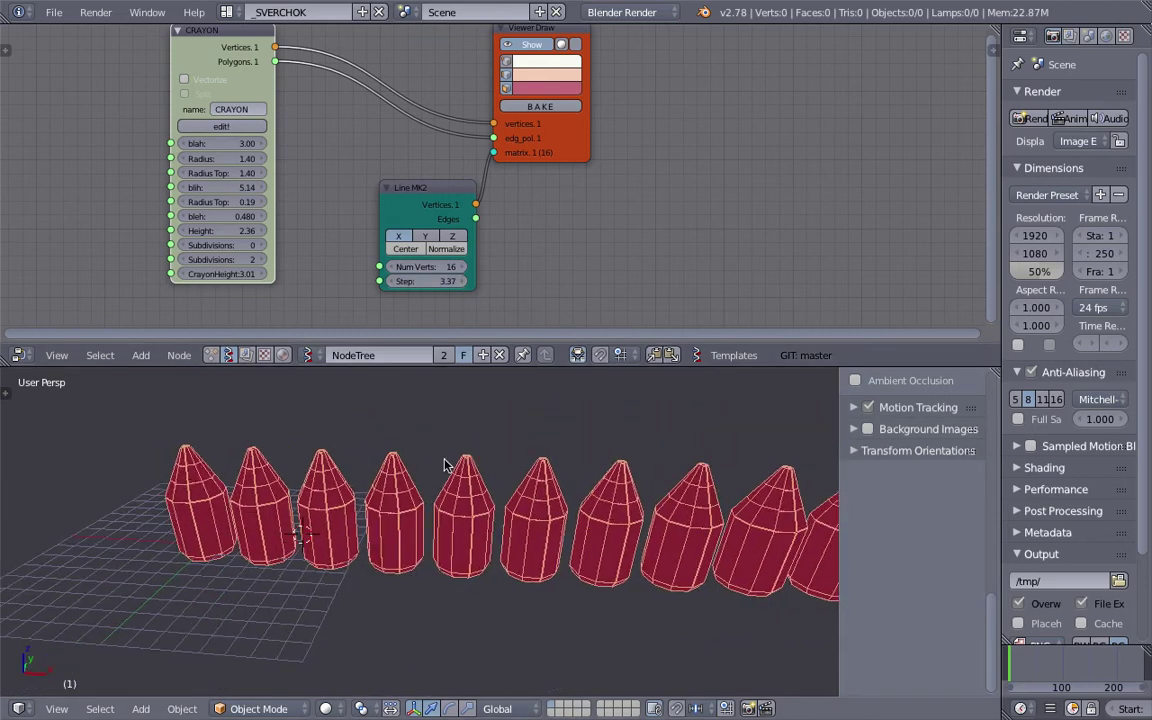
Enable Vectorize and Split on the CRAYON node, and set Height to 2.51 and CrayonHeight to 3.40.
{"action": "scroll", "coordinate": [215, 196], "scroll_direction": "up", "scroll_amount": 1}
{"action": "middle_click_drag", "start_coordinate": [215, 196], "coordinate": [381, 203]}
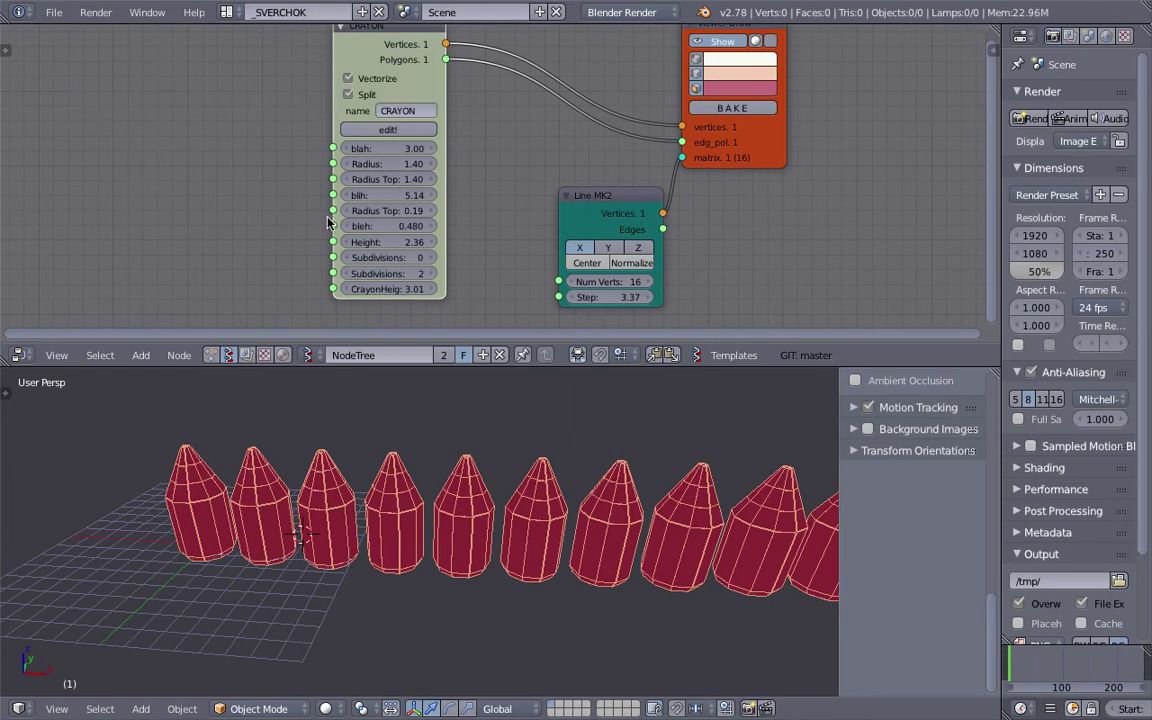
{"action": "middle_click_drag", "start_coordinate": [297, 202], "coordinate": [305, 192]}
{"action": "mouse_move", "coordinate": [385, 230]}
{"action": "left_mouse_down"}
{"action": "mouse_move", "coordinate": [430, 230]}
{"action": "mouse_move", "coordinate": [394, 230]}
{"action": "left_mouse_up"}
{"action": "left_click_drag", "start_coordinate": [395, 279], "coordinate": [415, 279]}
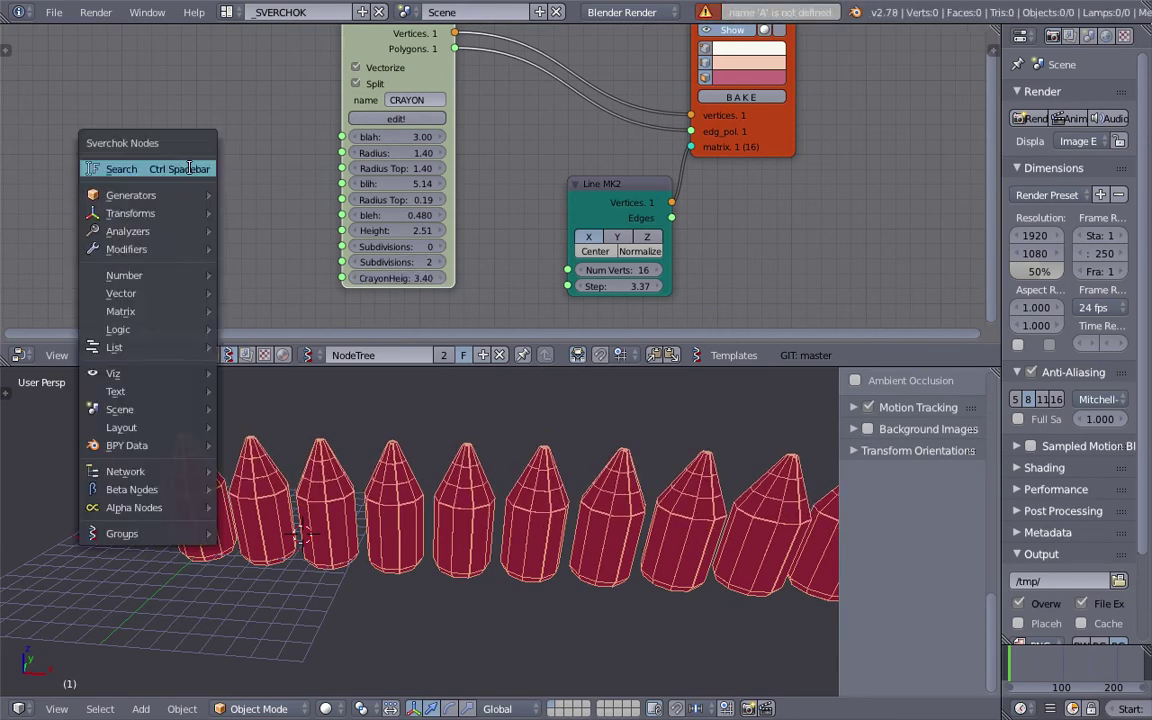
Add a Random Num Gen node in the empty space on the input side of the CRAYON node.
{"action": "key", "text": "space"}
{"action": "type", "text": "random n"}
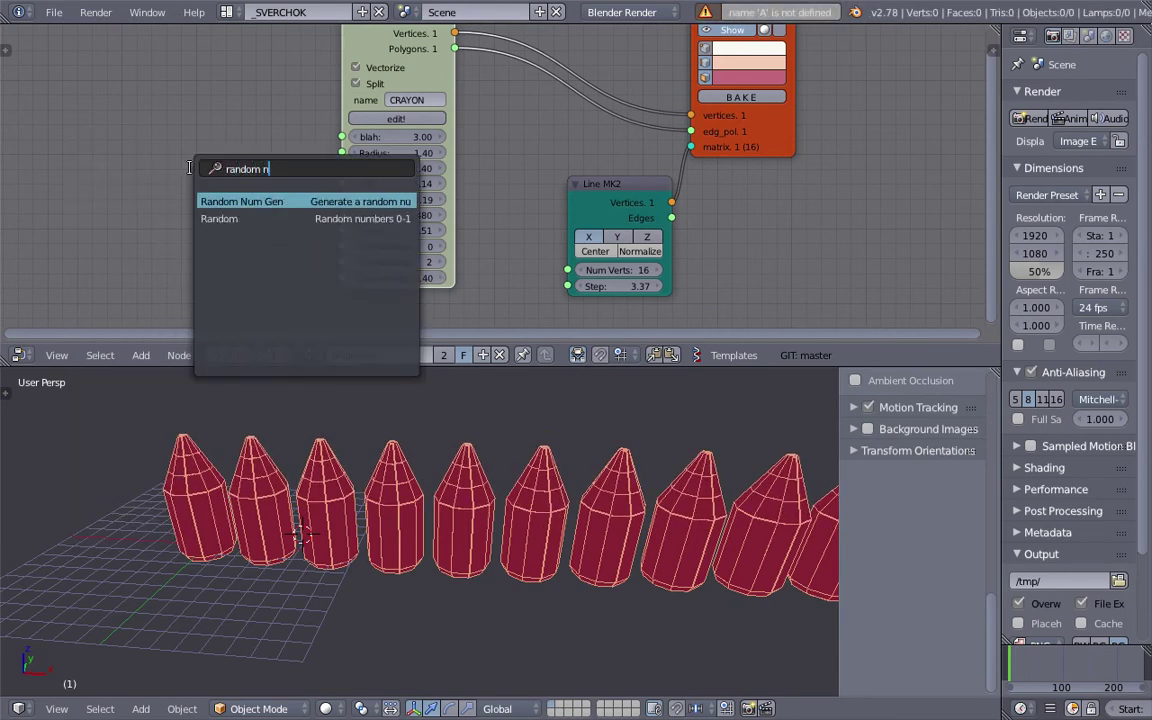
{"action": "key", "text": "Return"}
{"action": "left_click", "coordinate": [151, 152]}
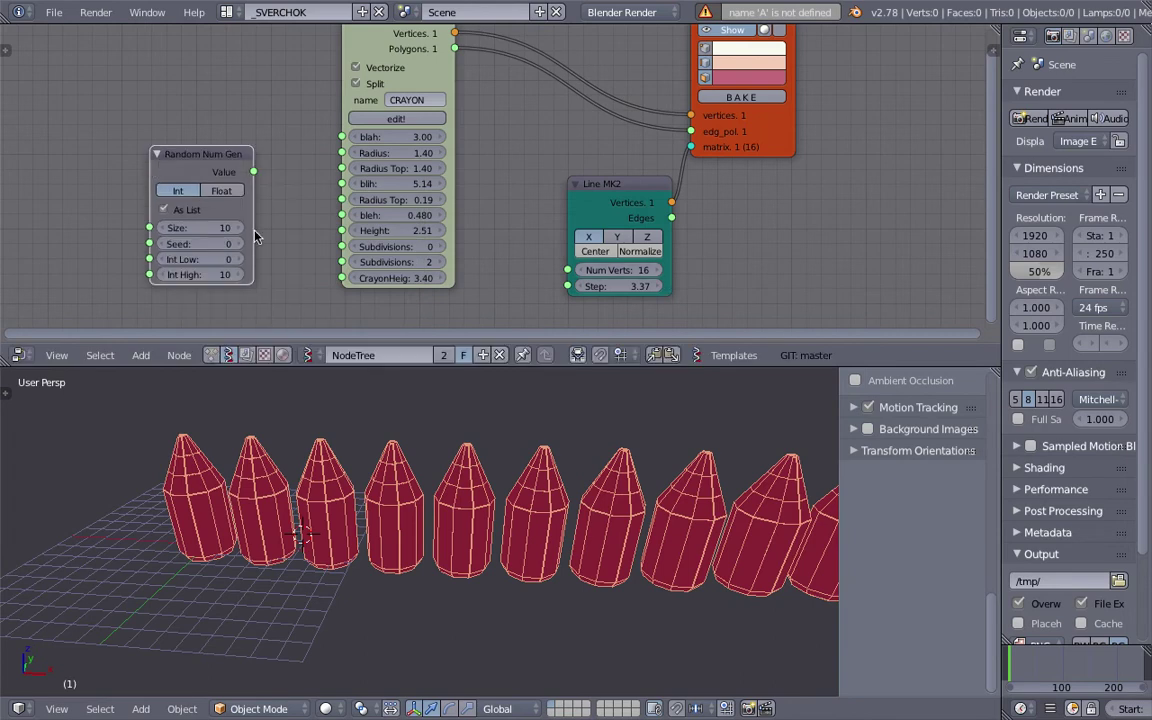
Set Random Num Gen to Float with size 16, low 0.50 and high 2.50, and connect its value to CrayonHeight.
{"action": "left_click", "coordinate": [205, 228]}
{"action": "left_click_drag", "start_coordinate": [253, 171], "coordinate": [240, 232]}
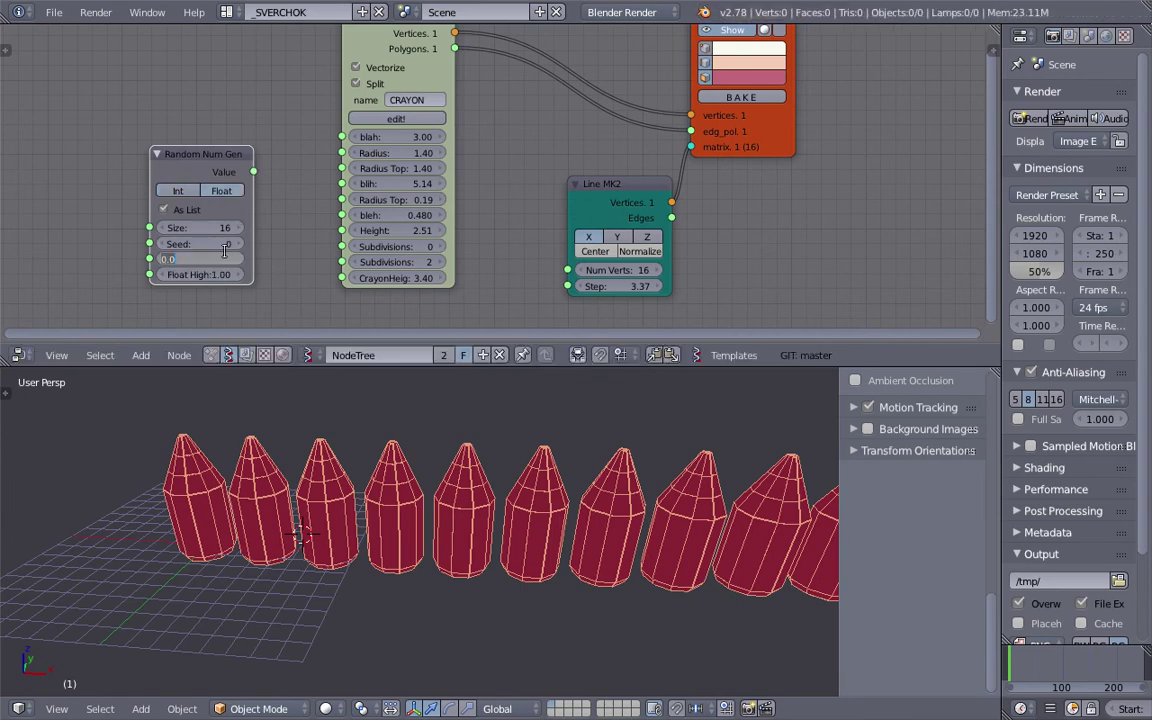
{"action": "key", "text": "Tab"}
{"action": "type", "text": "2"}
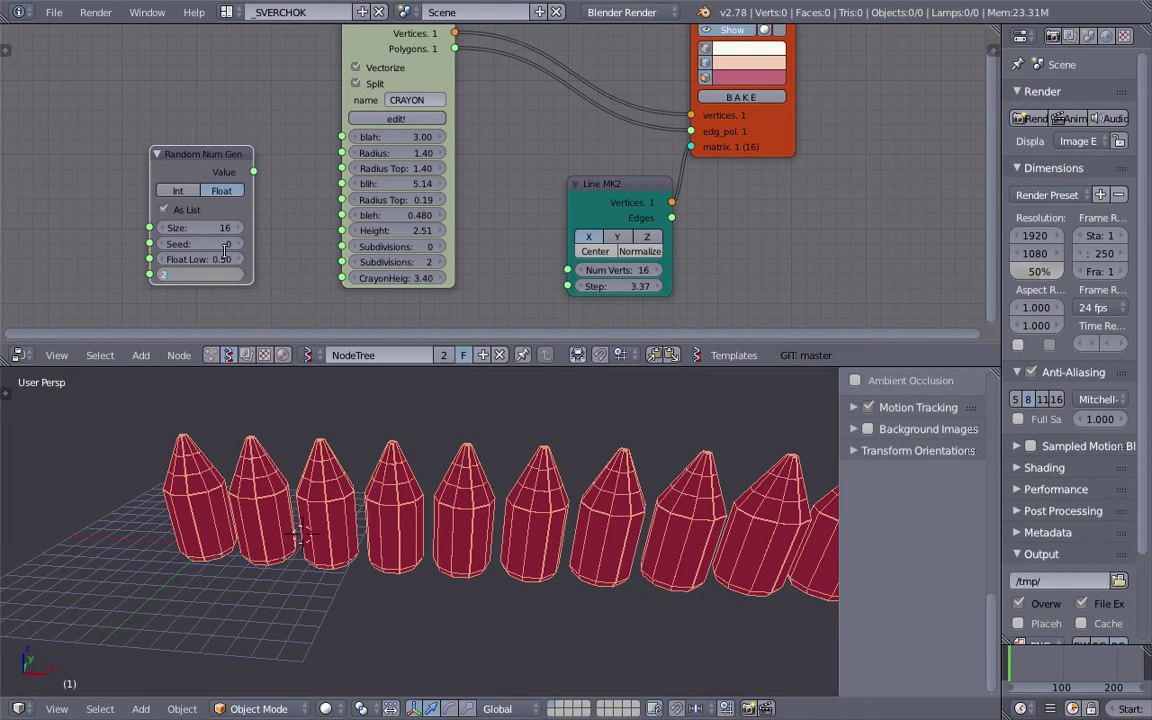
{"action": "type", "text": ".5"}
{"action": "key", "text": "Return"}
{"action": "left_click_drag", "start_coordinate": [256, 174], "coordinate": [285, 190]}
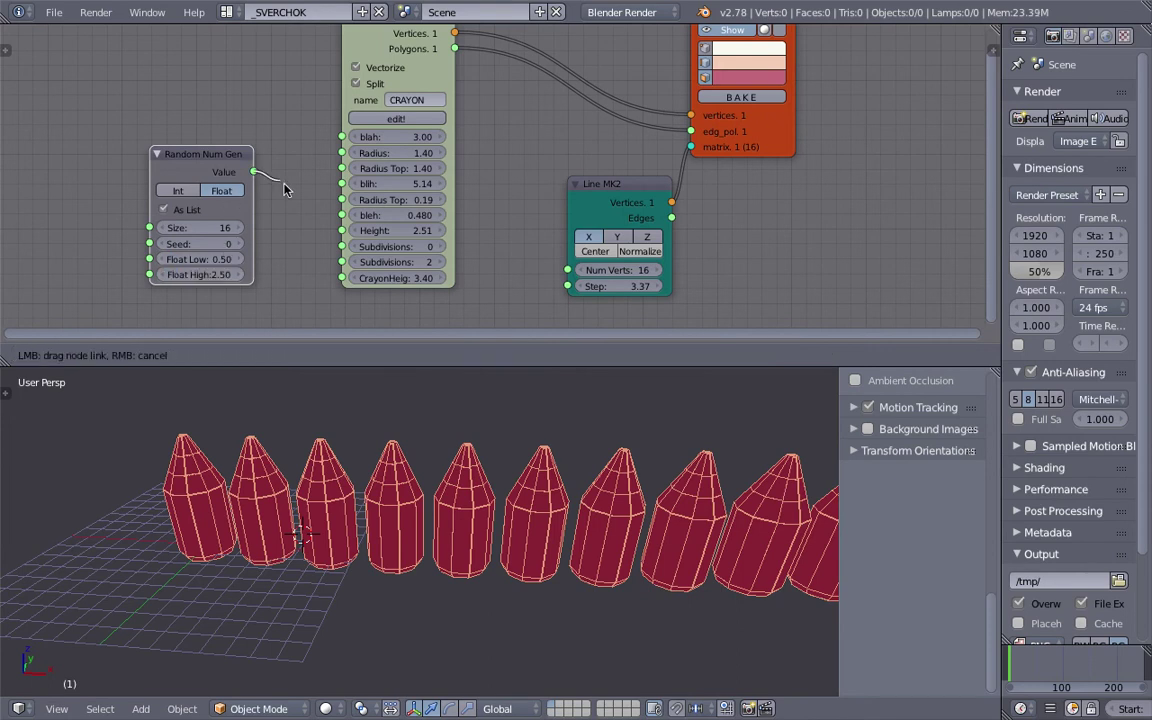
{"action": "left_click_drag", "start_coordinate": [346, 275], "coordinate": [342, 277]}
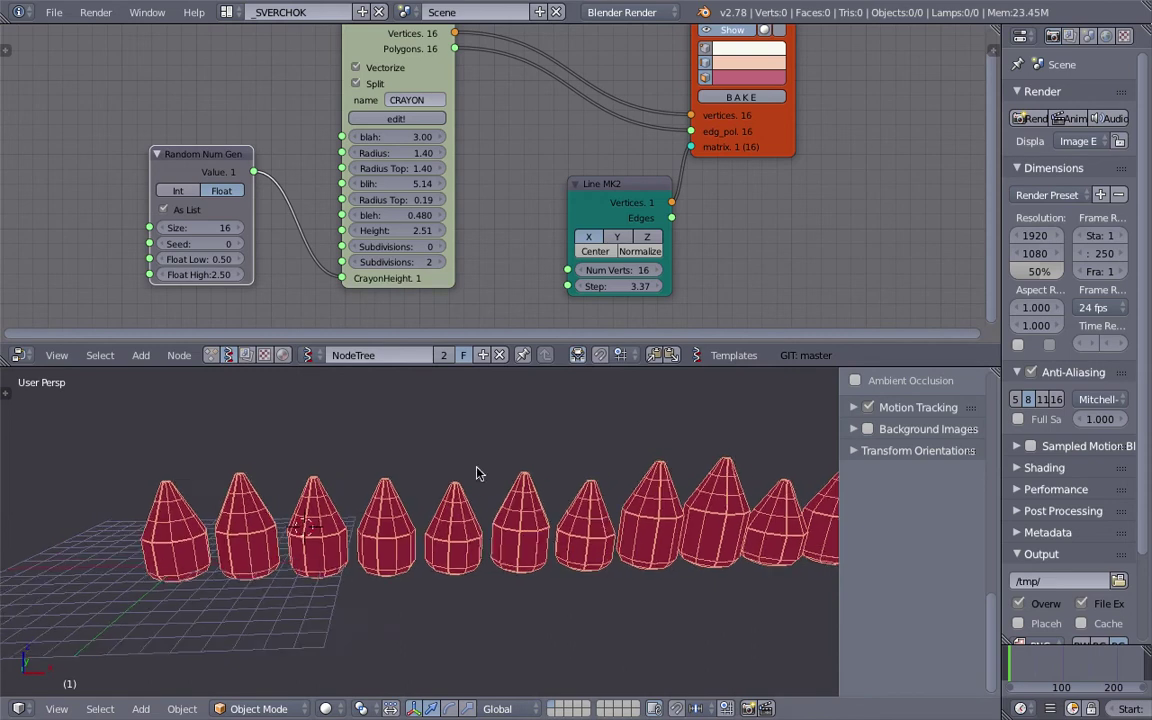
Save the file and raise Random Num Gen's Float High to 14.32.
{"action": "key", "text": "ctrl+s"}
{"action": "left_click", "coordinate": [463, 501]}
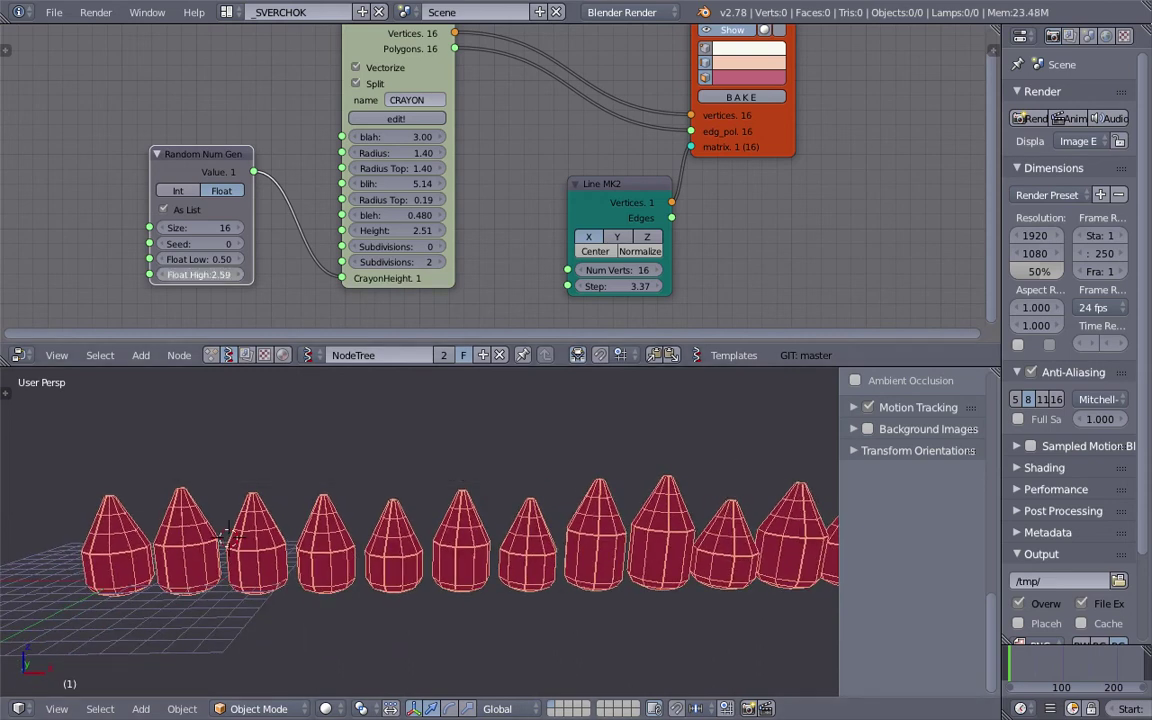
{"action": "scroll", "coordinate": [405, 494], "scroll_direction": "down", "scroll_amount": 4}
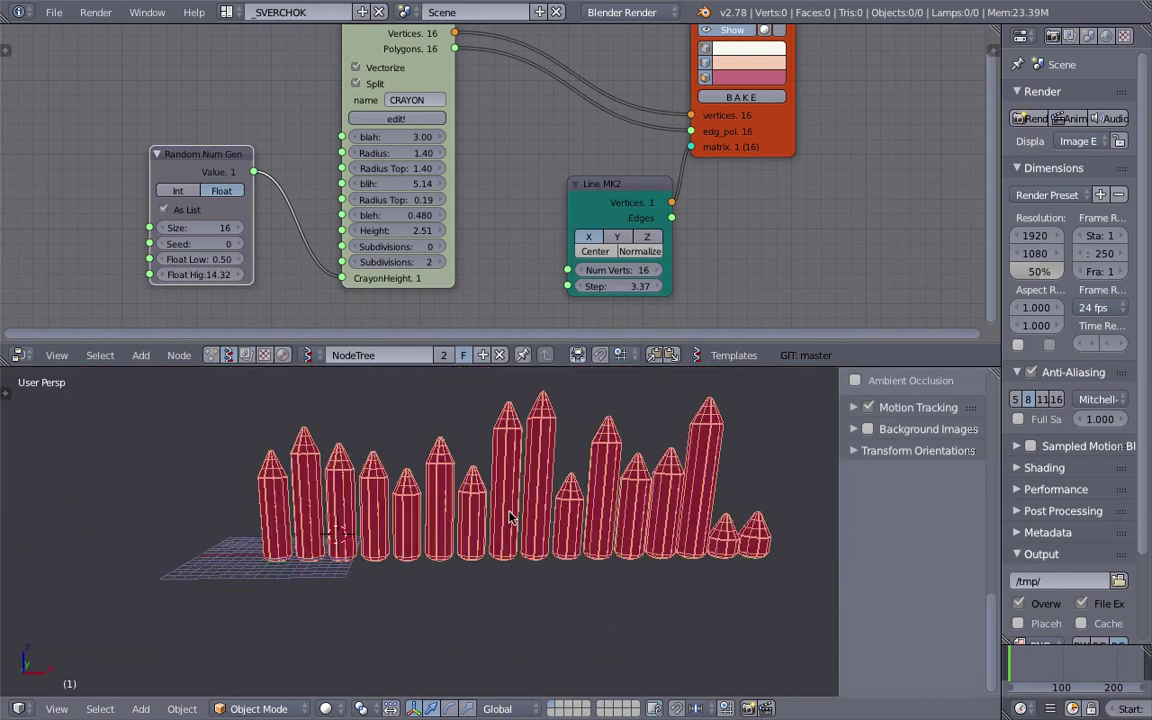
{"action": "mouse_move", "coordinate": [405, 494]}
{"action": "middle_mouse_down"}
{"action": "mouse_move", "coordinate": [391, 442]}
{"action": "mouse_move", "coordinate": [552, 463]}
{"action": "mouse_move", "coordinate": [503, 497]}
{"action": "mouse_move", "coordinate": [523, 492]}
{"action": "middle_mouse_up"}
Display the Viewer Draw crayons as shaded faces without edges and save the file.
{"action": "left_click", "coordinate": [762, 41]}
{"action": "key", "text": "ctrl+s"}
{"action": "left_click", "coordinate": [552, 463]}
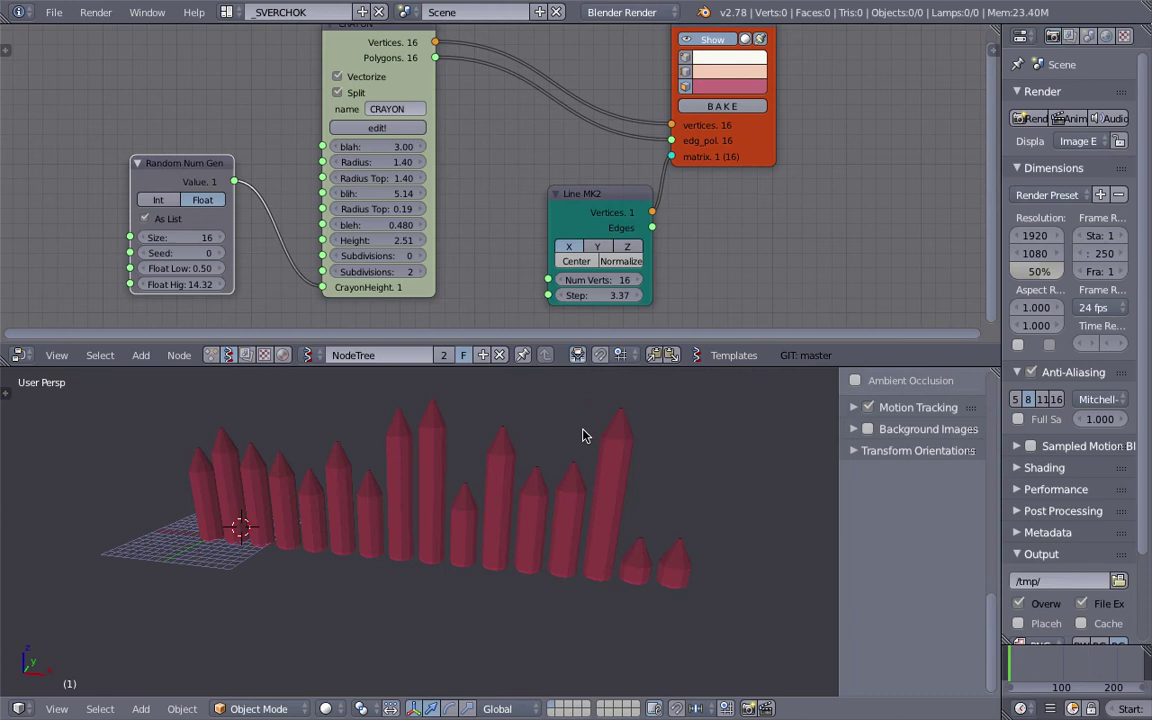
Change Viewer Draw's face colour to light green and move the Line node closer to CRAYON.
{"action": "left_click", "coordinate": [729, 87]}
{"action": "left_click", "coordinate": [751, 153]}
{"action": "middle_click_drag", "start_coordinate": [496, 135], "coordinate": [459, 153]}
{"action": "left_click_drag", "start_coordinate": [560, 201], "coordinate": [490, 205]}
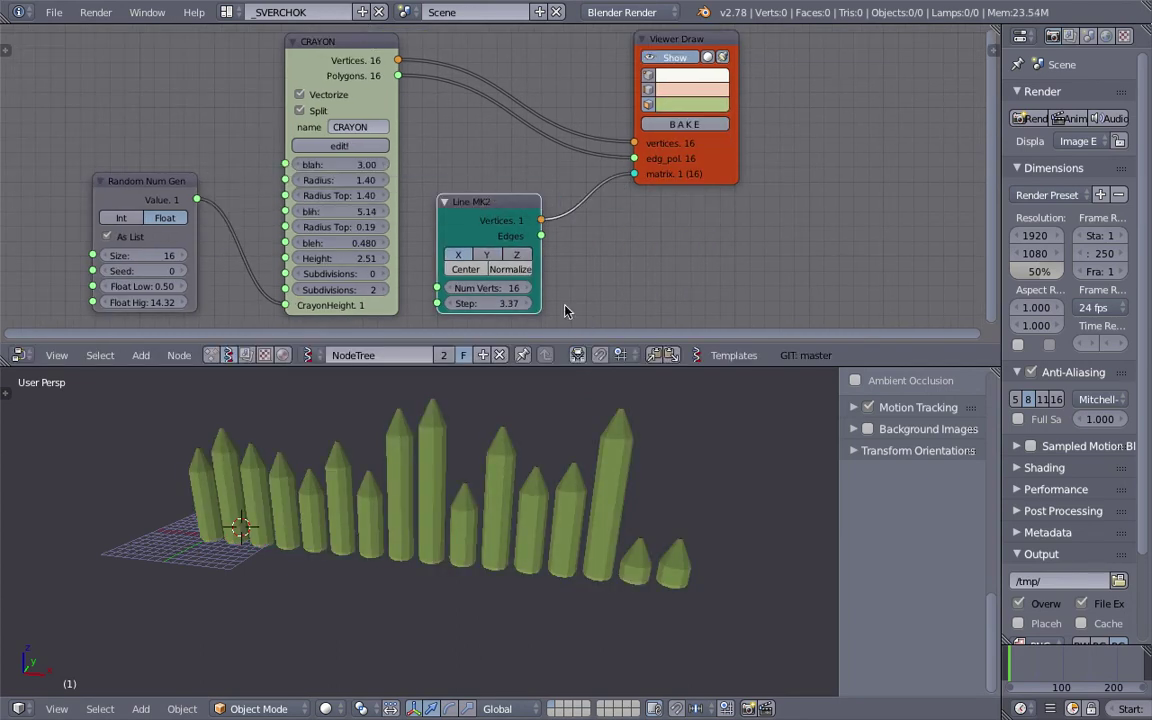
Hide the crayons drawn by Viewer Draw and show them again.
{"action": "middle_click_drag", "start_coordinate": [585, 163], "coordinate": [515, 175]}
{"action": "left_click", "coordinate": [606, 70]}
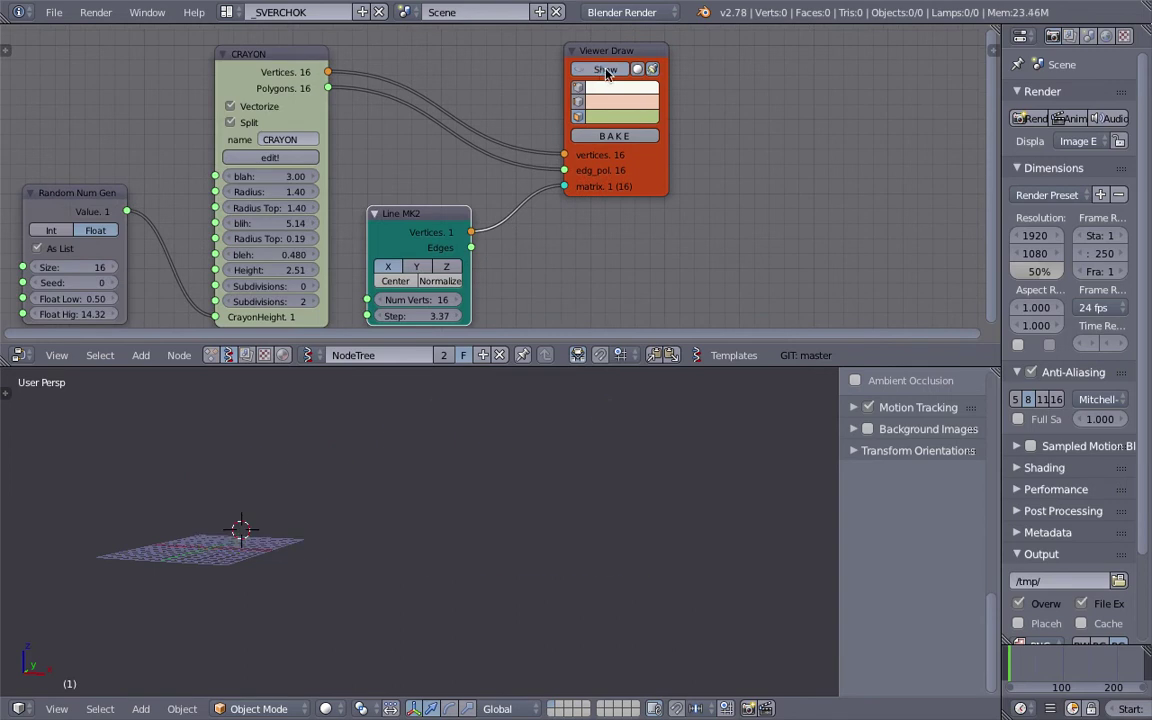
{"action": "left_click", "coordinate": [606, 70]}
{"action": "middle_click_drag", "start_coordinate": [522, 519], "coordinate": [514, 560]}
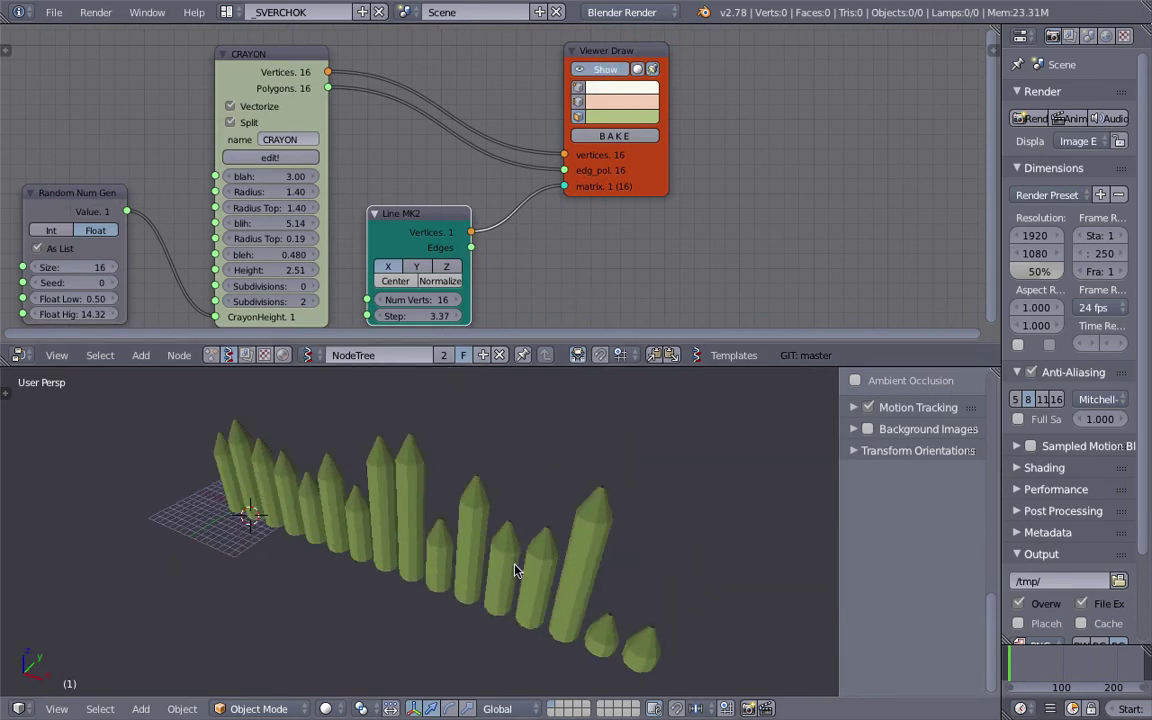
Turn off Viewer Draw's display and move its node closer to the CRAYON node.
{"action": "left_click", "coordinate": [606, 57]}
{"action": "left_click", "coordinate": [608, 70]}
{"action": "left_click_drag", "start_coordinate": [640, 85], "coordinate": [595, 75]}
Add a Viewer BMesh node in the empty space beyond Viewer Draw.
{"action": "key", "text": "alt+space"}
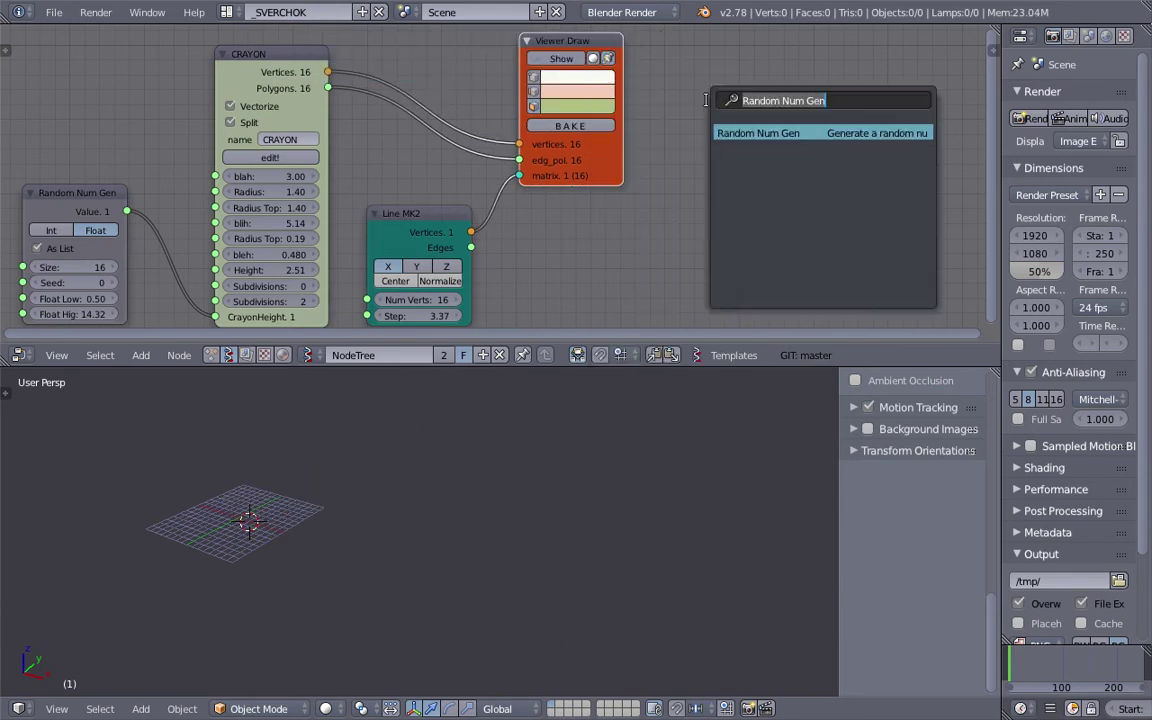
{"action": "type", "text": "view"}
{"action": "key", "text": "Down"}
{"action": "key", "text": "Return"}
{"action": "left_click", "coordinate": [707, 104]}
Connect CRAYON's Vertices and Polygons to Viewer BMesh's vertices and faces, and the Line vertices to its matrix input.
{"action": "left_click_drag", "start_coordinate": [328, 72], "coordinate": [708, 270]}
{"action": "left_click_drag", "start_coordinate": [519, 160], "coordinate": [326, 88]}
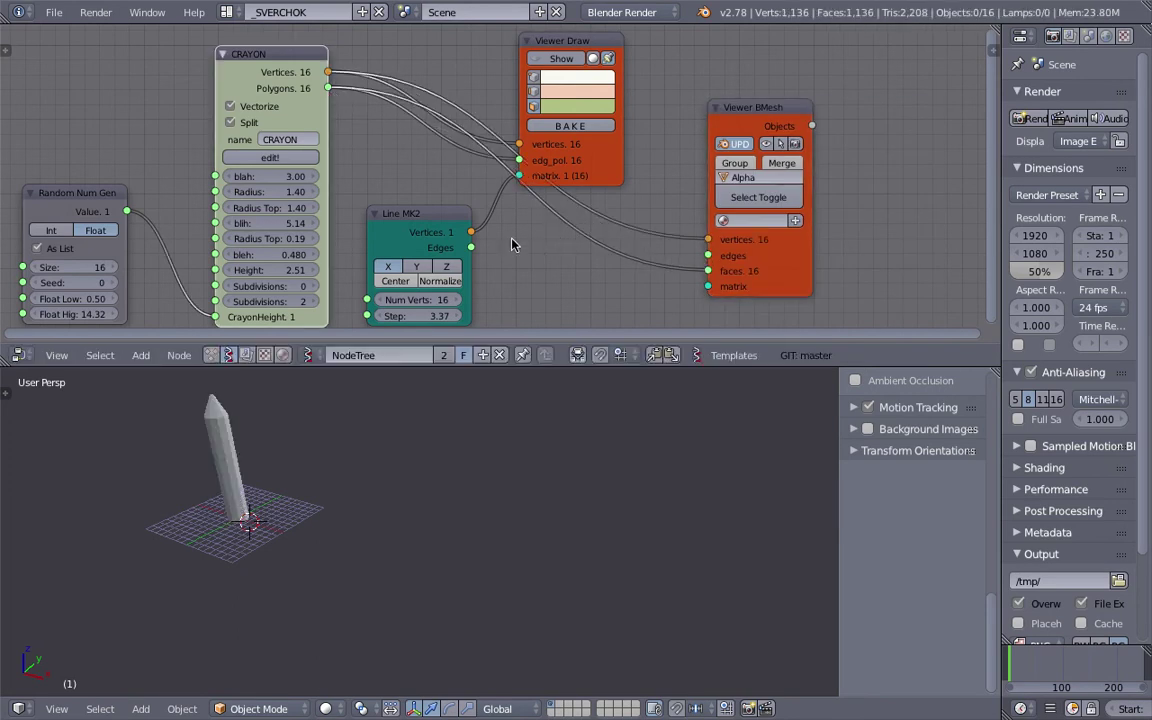
{"action": "left_click_drag", "start_coordinate": [472, 232], "coordinate": [708, 286]}
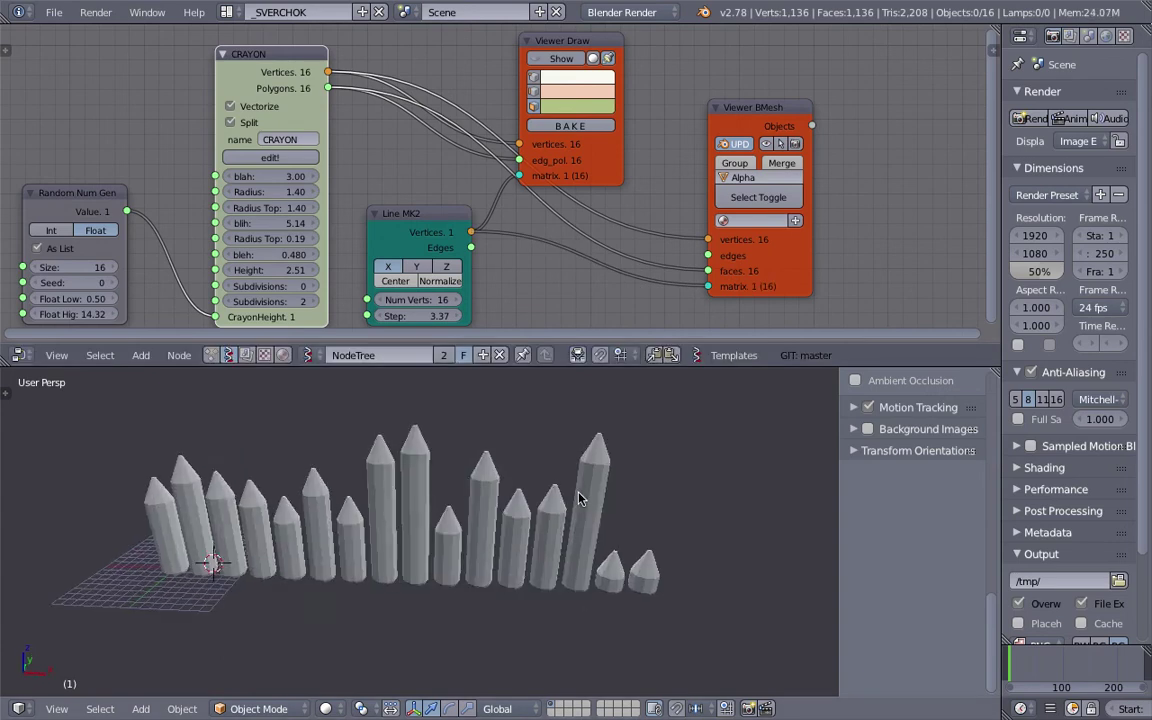
Select one of the short crayons and turn off Matcap shading in the 3D view.
{"action": "right_click", "coordinate": [555, 493]}
{"action": "scroll", "coordinate": [880, 500], "scroll_direction": "down", "scroll_amount": 5}
{"action": "left_click", "coordinate": [856, 435]}
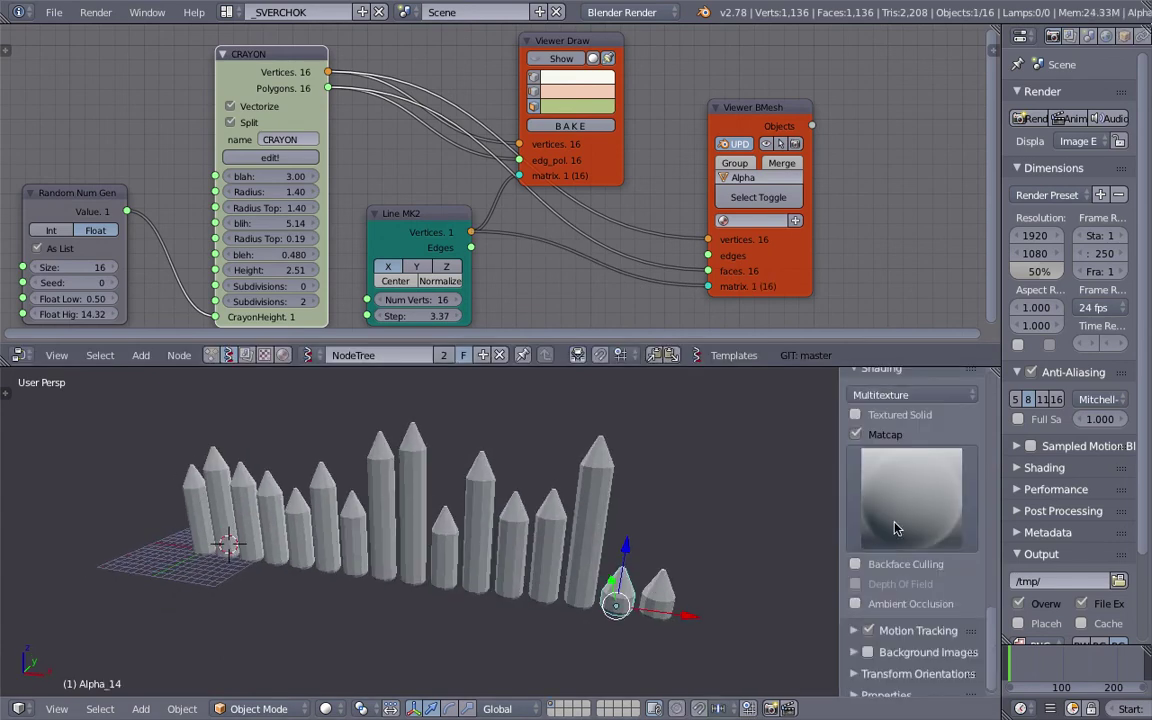
{"action": "left_click", "coordinate": [869, 436]}
Add a new material to the last crayon in the row and name it CrayonMt.
{"action": "right_click", "coordinate": [660, 588]}
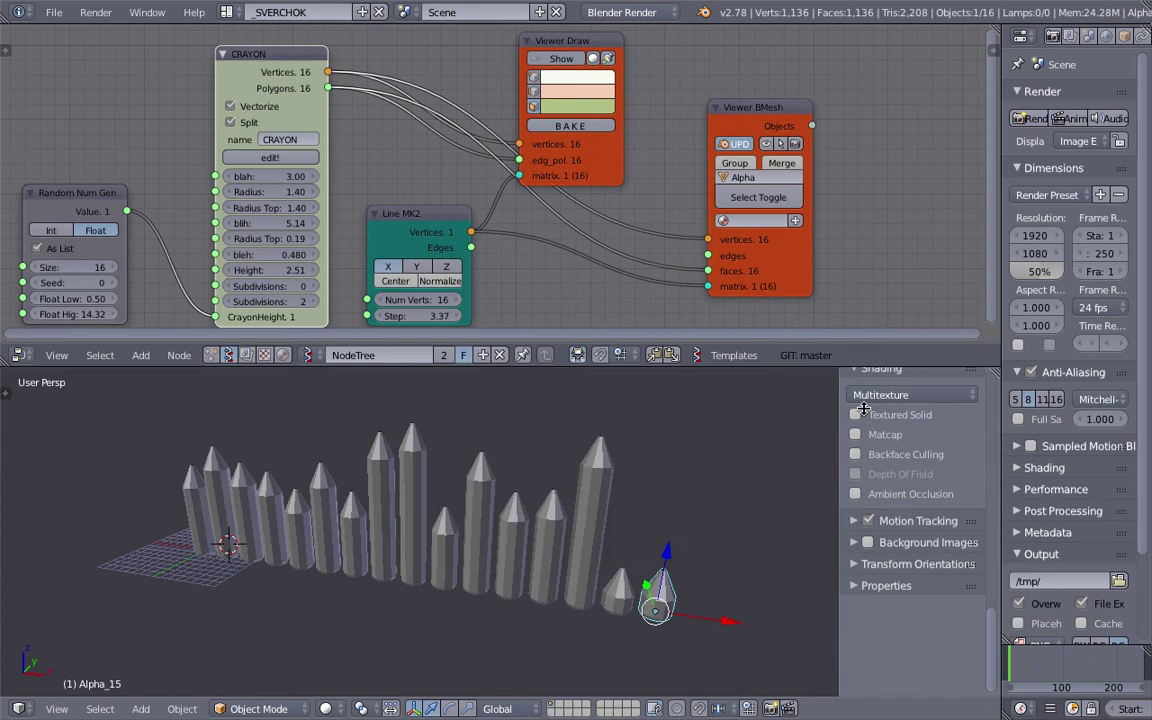
{"action": "left_click", "coordinate": [1125, 37]}
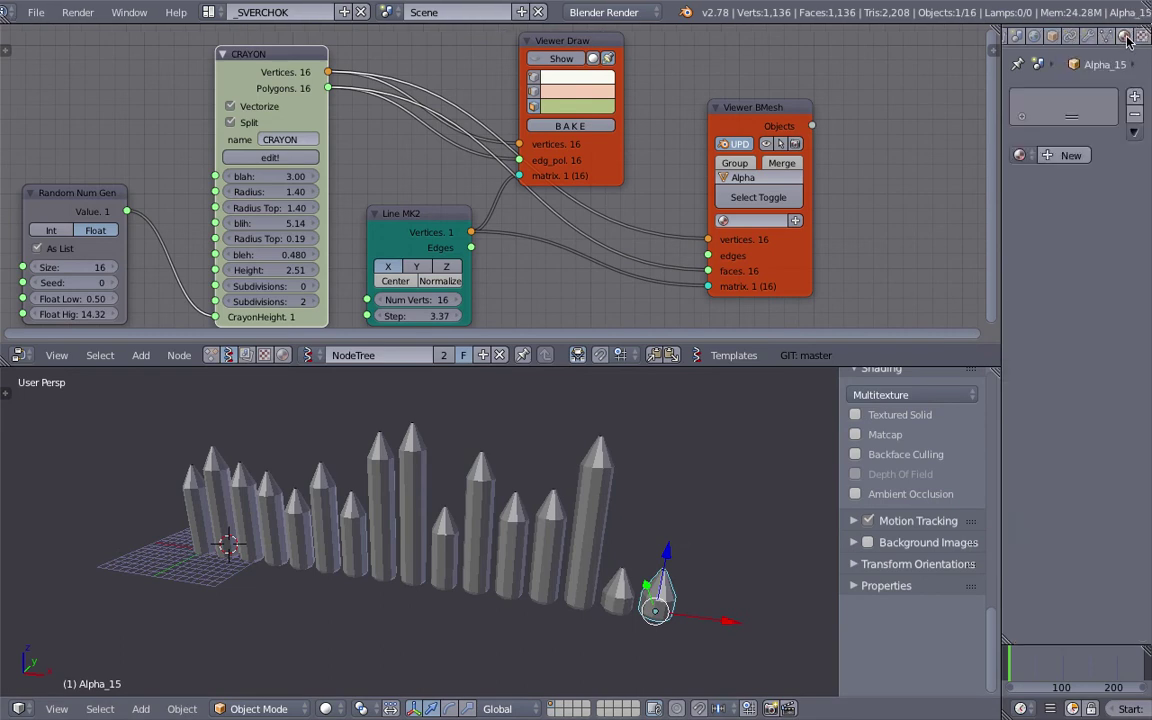
{"action": "left_click", "coordinate": [1068, 154]}
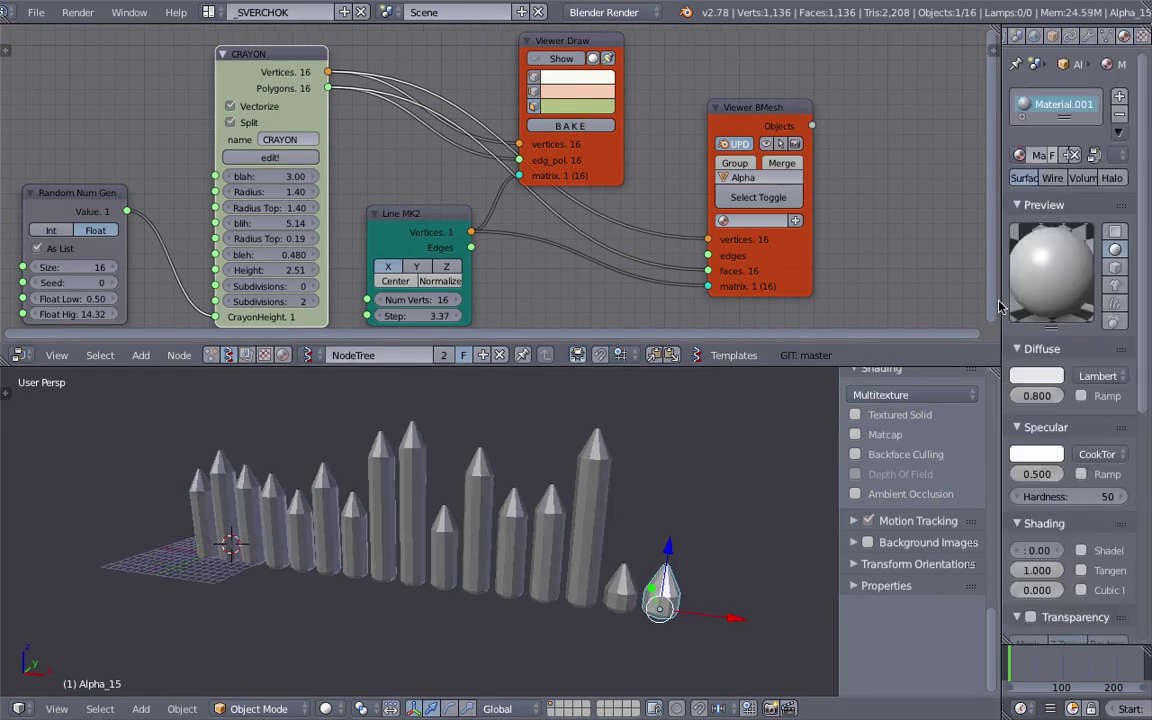
{"action": "left_click_drag", "start_coordinate": [998, 307], "coordinate": [925, 235]}
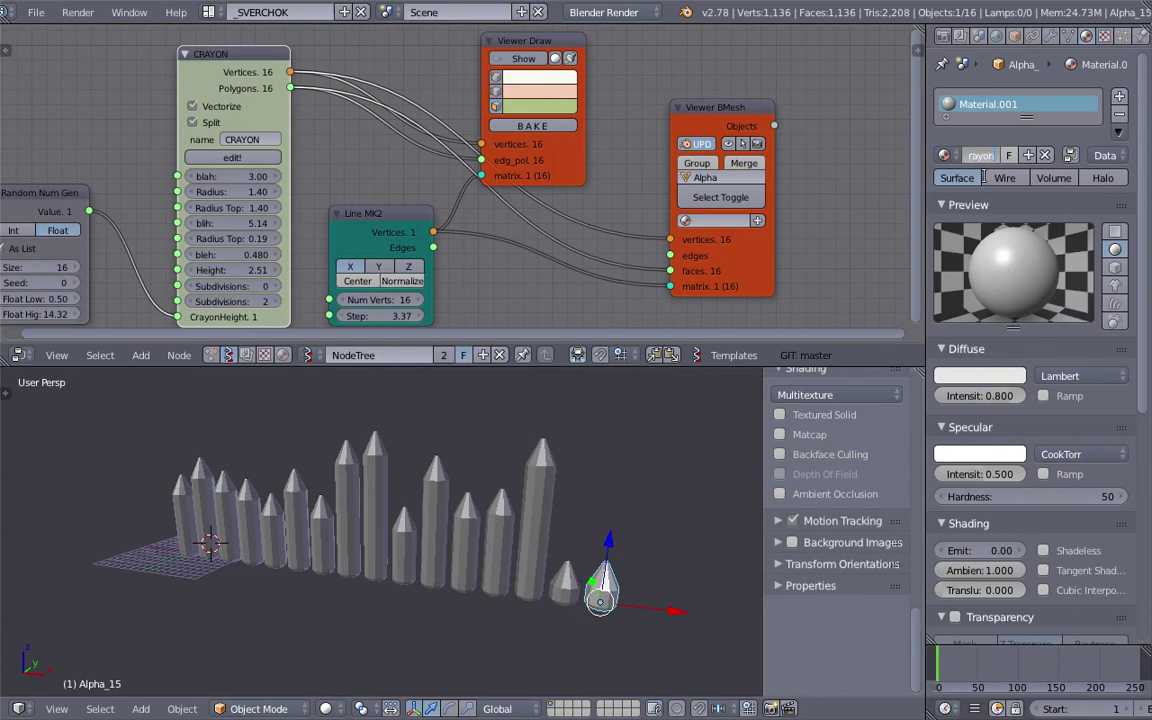
Enable Object Color in the CrayonMt material's options.
{"action": "scroll", "coordinate": [1149, 588], "scroll_direction": "down", "scroll_amount": 8}
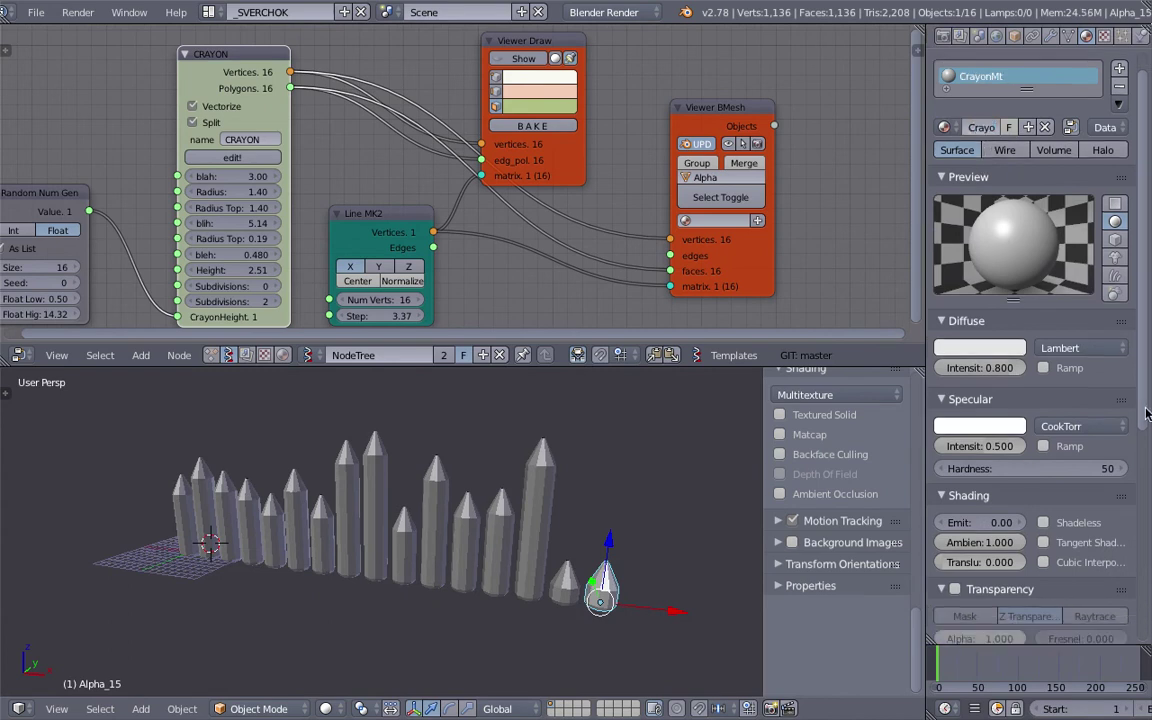
{"action": "scroll", "coordinate": [1101, 563], "scroll_direction": "down", "scroll_amount": 1}
{"action": "left_click", "coordinate": [1094, 551]}
Assign the CrayonMt material to all crayons through the Viewer BMesh node.
{"action": "left_click", "coordinate": [706, 219]}
{"action": "left_click", "coordinate": [712, 220]}
{"action": "left_click", "coordinate": [712, 243]}
{"action": "middle_click_drag", "start_coordinate": [560, 480], "coordinate": [585, 525]}
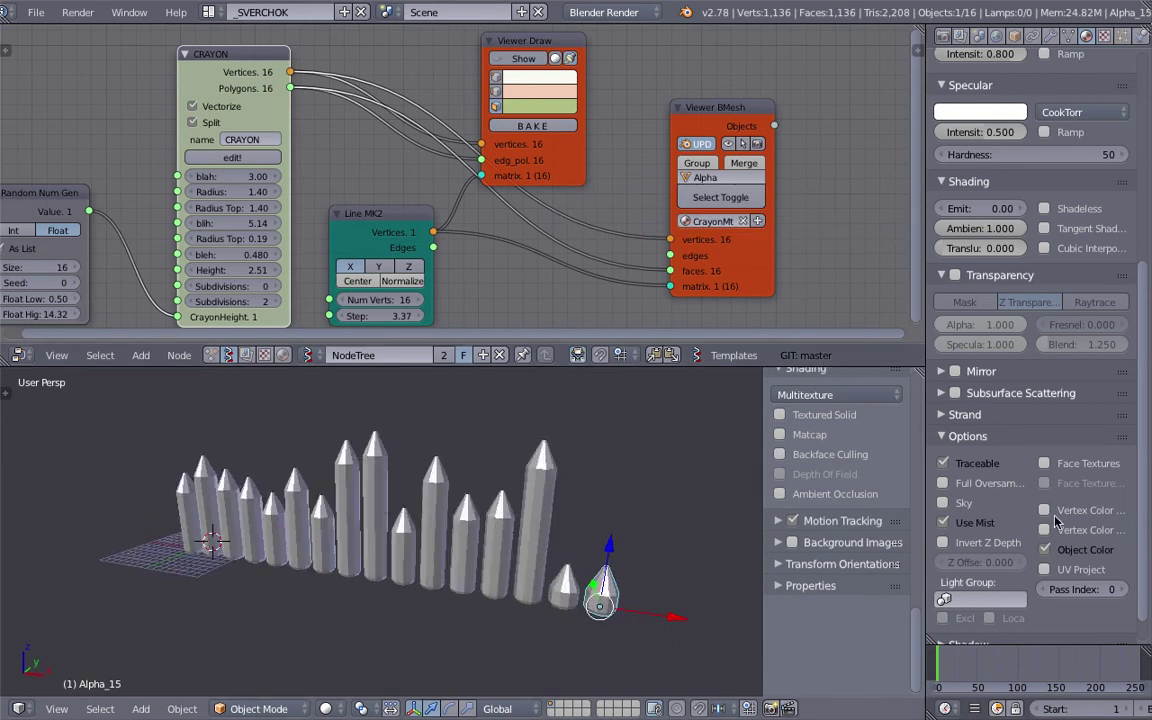
Set the last crayon's Object Color to light cyan and deselect it.
{"action": "scroll", "coordinate": [1036, 127], "scroll_direction": "up", "scroll_amount": 8}
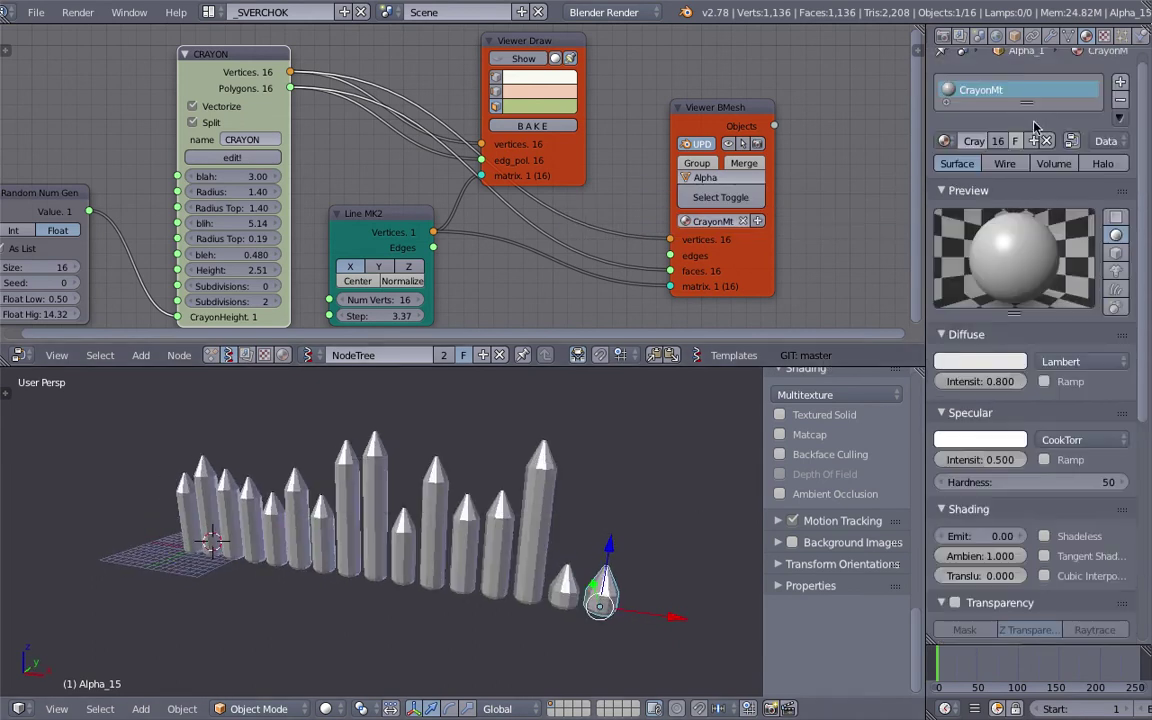
{"action": "left_click", "coordinate": [1015, 37]}
{"action": "left_click", "coordinate": [1065, 589]}
{"action": "left_click_drag", "start_coordinate": [1035, 388], "coordinate": [1024, 394]}
{"action": "key", "text": "a"}
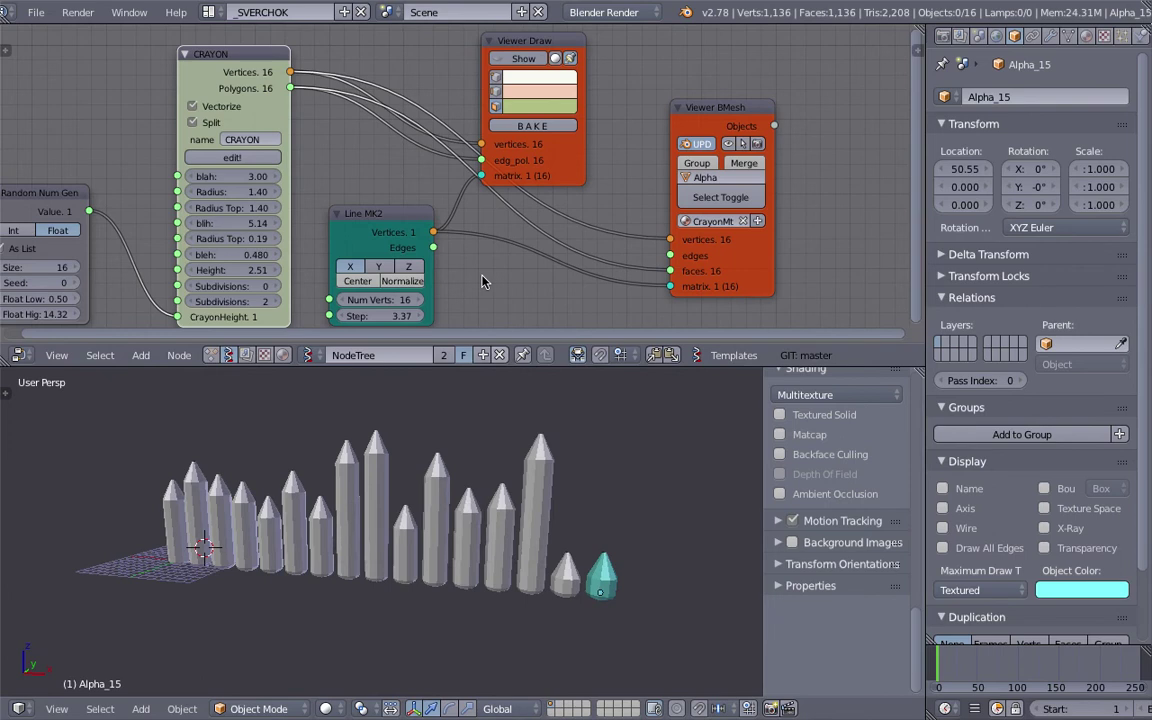
Rearrange the Viewer Draw, Viewer BMesh and Random Num Gen nodes into a tighter layout around CRAYON.
{"action": "scroll", "coordinate": [600, 205], "scroll_direction": "down", "scroll_amount": 2}
{"action": "left_click_drag", "start_coordinate": [511, 52], "coordinate": [483, 45]}
{"action": "left_click_drag", "start_coordinate": [728, 89], "coordinate": [599, 86]}
{"action": "left_click_drag", "start_coordinate": [130, 181], "coordinate": [130, 142]}
{"action": "middle_click_drag", "start_coordinate": [140, 137], "coordinate": [166, 161]}
{"action": "scroll", "coordinate": [299, 105], "scroll_direction": "up", "scroll_amount": 1}
{"action": "mouse_move", "coordinate": [304, 89]}
{"action": "left_mouse_down"}
{"action": "mouse_move", "coordinate": [314, 102]}
{"action": "mouse_move", "coordinate": [318, 88]}
{"action": "left_mouse_up"}
Open the CRAYON monad to examine its internal node network and return to the parent tree.
{"action": "key", "text": "Tab"}
{"action": "scroll", "coordinate": [522, 156], "scroll_direction": "down", "scroll_amount": 12}
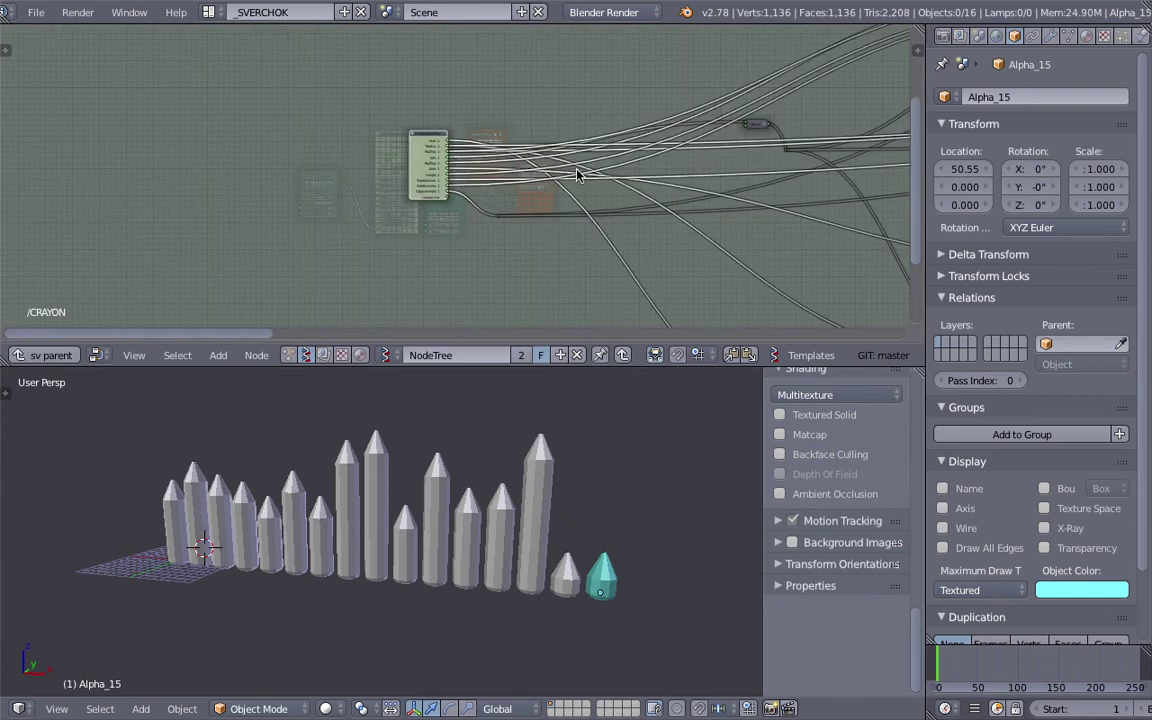
{"action": "middle_click_drag", "start_coordinate": [707, 190], "coordinate": [311, 139]}
{"action": "scroll", "coordinate": [430, 143], "scroll_direction": "down", "scroll_amount": 12}
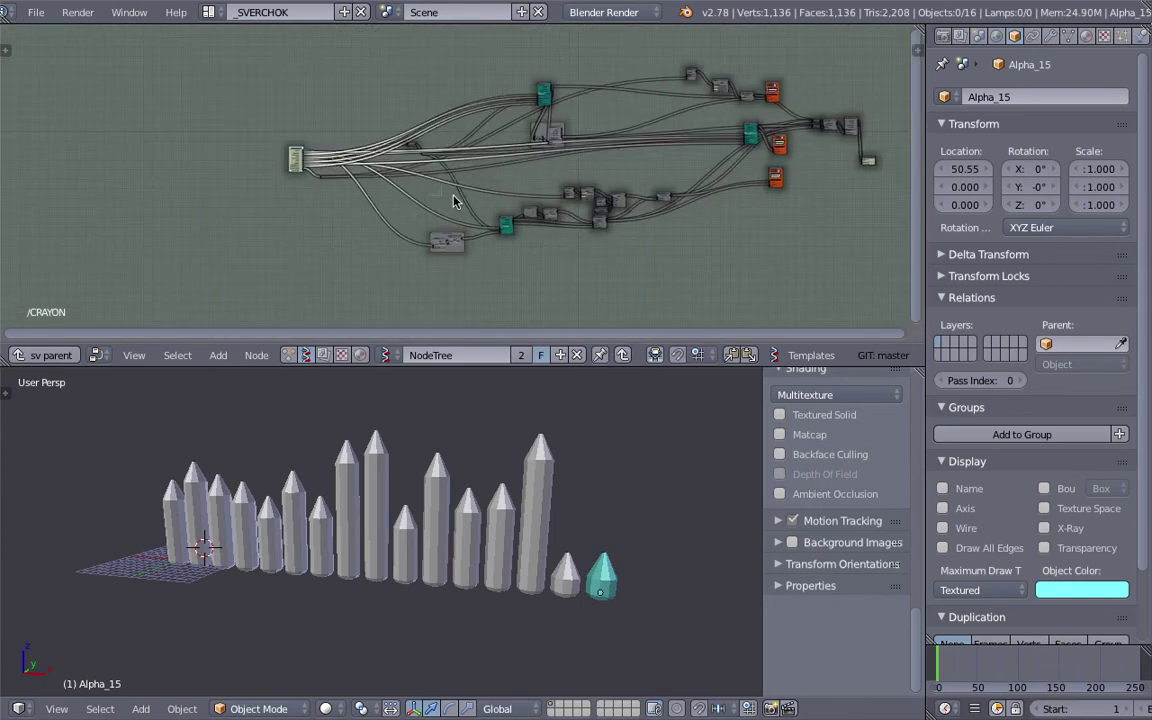
{"action": "key", "text": "Tab"}
{"action": "scroll", "coordinate": [475, 172], "scroll_direction": "up", "scroll_amount": 3}
{"action": "scroll", "coordinate": [475, 172], "scroll_direction": "up", "scroll_amount": 5}
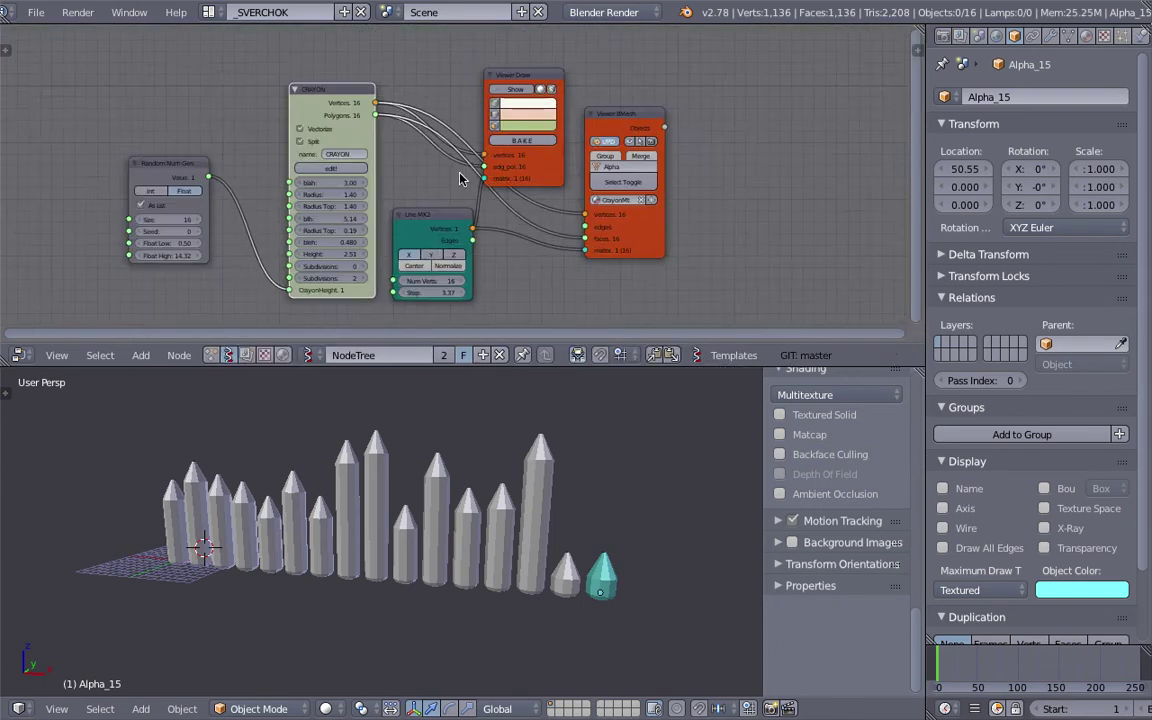
Add an Object ID Set MK2 node beside the Viewer BMesh node.
{"action": "middle_click_drag", "start_coordinate": [630, 147], "coordinate": [515, 107]}
{"action": "left_click_drag", "start_coordinate": [515, 107], "coordinate": [581, 97]}
{"action": "scroll", "coordinate": [562, 138], "scroll_direction": "down", "scroll_amount": 4, "text": "ctrl"}
{"action": "key", "text": "shift+a"}
{"action": "left_click", "coordinate": [578, 127]}
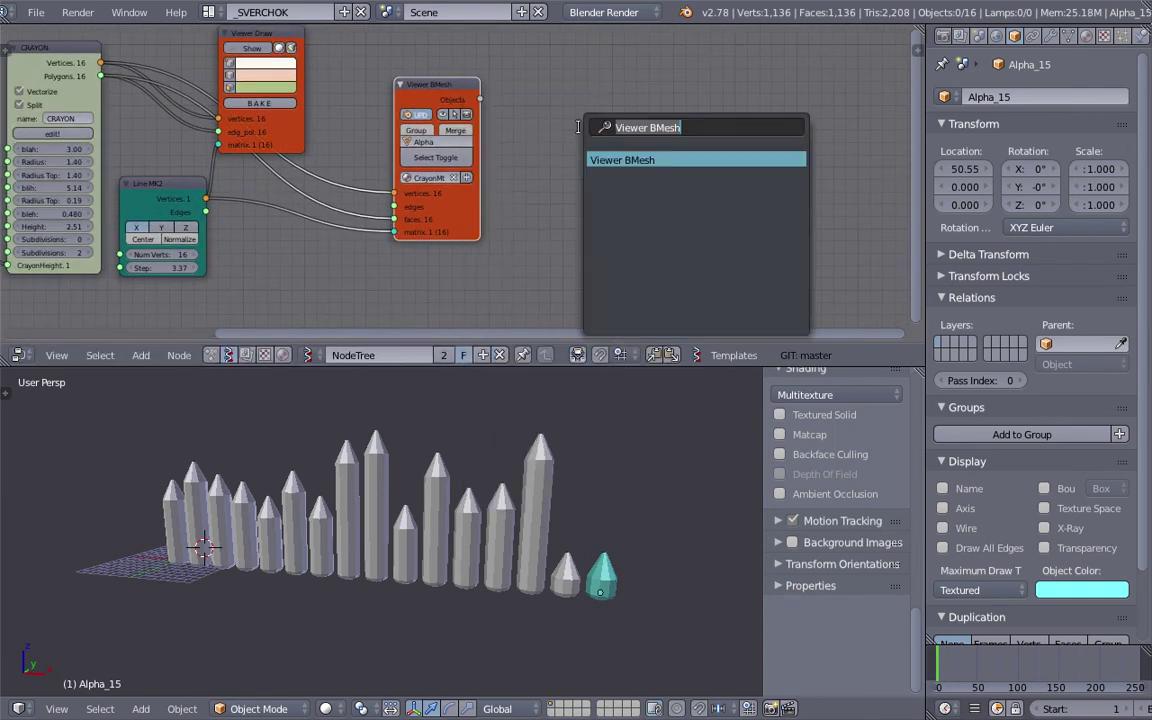
{"action": "type", "text": "set"}
{"action": "key", "text": "Down"}
{"action": "key", "text": "Down"}
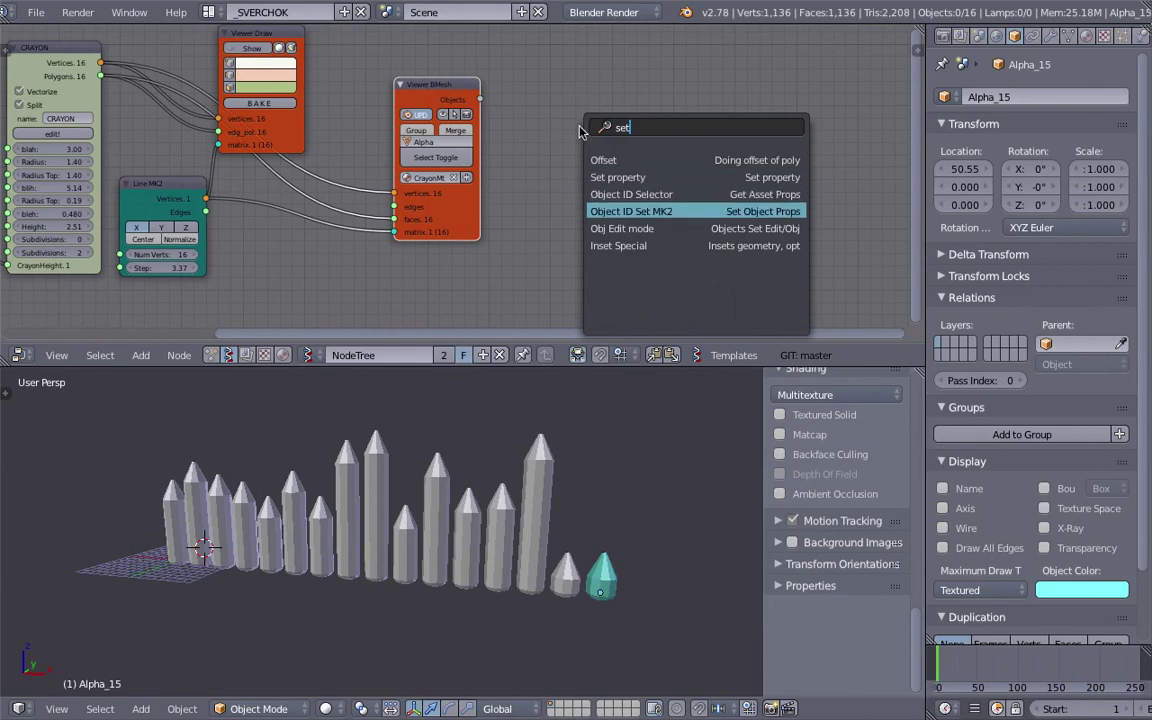
{"action": "key", "text": "Down"}
{"action": "key", "text": "Return"}
{"action": "left_click", "coordinate": [557, 118]}
Link the Viewer BMesh Objects output to the Object ID Set MK2 node and set its property to color.
{"action": "scroll", "coordinate": [540, 106], "scroll_direction": "up", "scroll_amount": 4}
{"action": "left_click_drag", "start_coordinate": [490, 72], "coordinate": [652, 154]}
{"action": "left_click", "coordinate": [653, 155]}
{"action": "type", "text": "color"}
{"action": "key", "text": "Return"}
{"action": "scroll", "coordinate": [517, 386], "scroll_direction": "down", "scroll_amount": 3}
{"action": "middle_click_drag", "start_coordinate": [543, 226], "coordinate": [545, 206]}
{"action": "scroll", "coordinate": [552, 190], "scroll_direction": "up", "scroll_amount": 2}
{"action": "scroll", "coordinate": [561, 473], "scroll_direction": "up", "scroll_amount": 4}
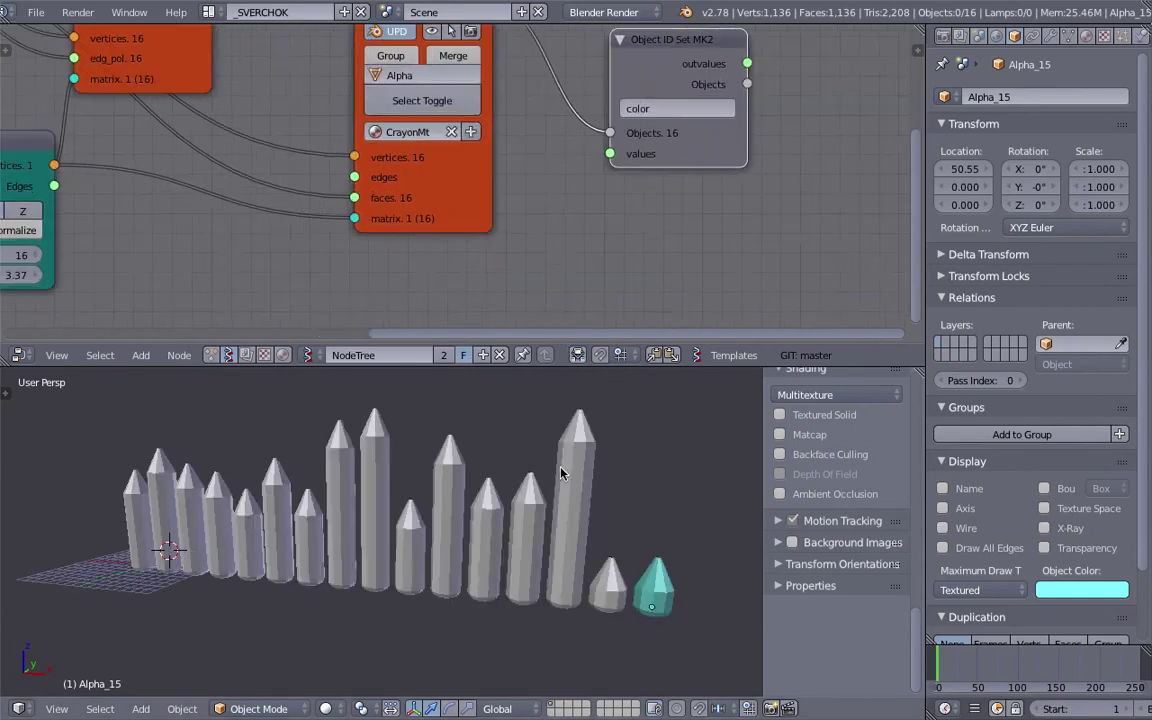
Add a Color in node below Object ID Set MK2 and switch it to HSV mode.
{"action": "middle_click_drag", "start_coordinate": [589, 247], "coordinate": [589, 191]}
{"action": "key", "text": "alt+space"}
{"action": "type", "text": "color i"}
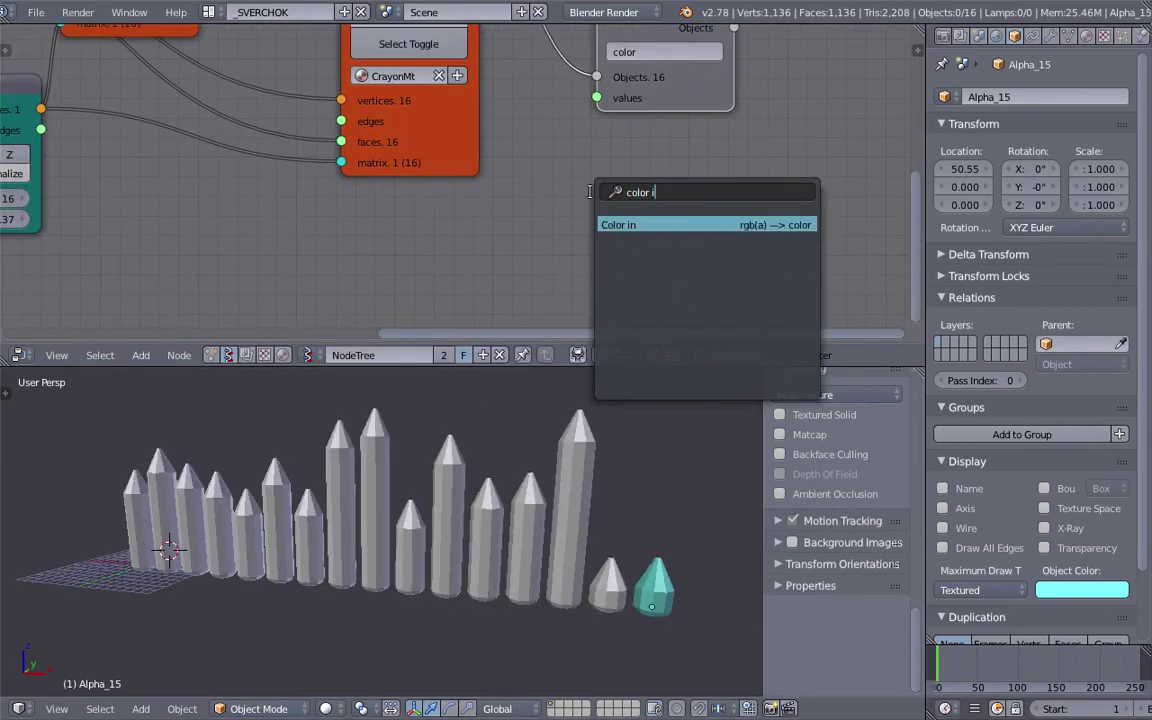
{"action": "key", "text": "Return"}
{"action": "left_click", "coordinate": [600, 200]}
{"action": "scroll", "coordinate": [600, 200], "scroll_direction": "down", "scroll_amount": 1}
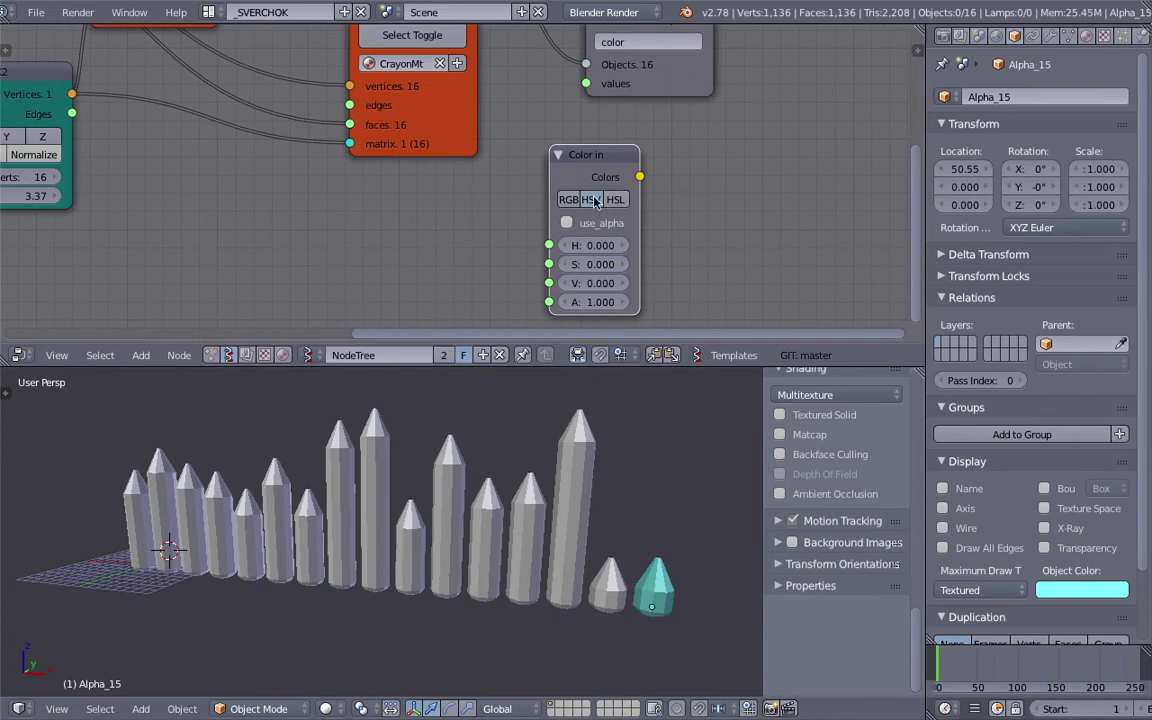
Link Color in's Colors to the Object ID Set MK2 values, enable use_alpha, and set H to 0.940, S and V to 1.000.
{"action": "left_click_drag", "start_coordinate": [640, 176], "coordinate": [670, 164]}
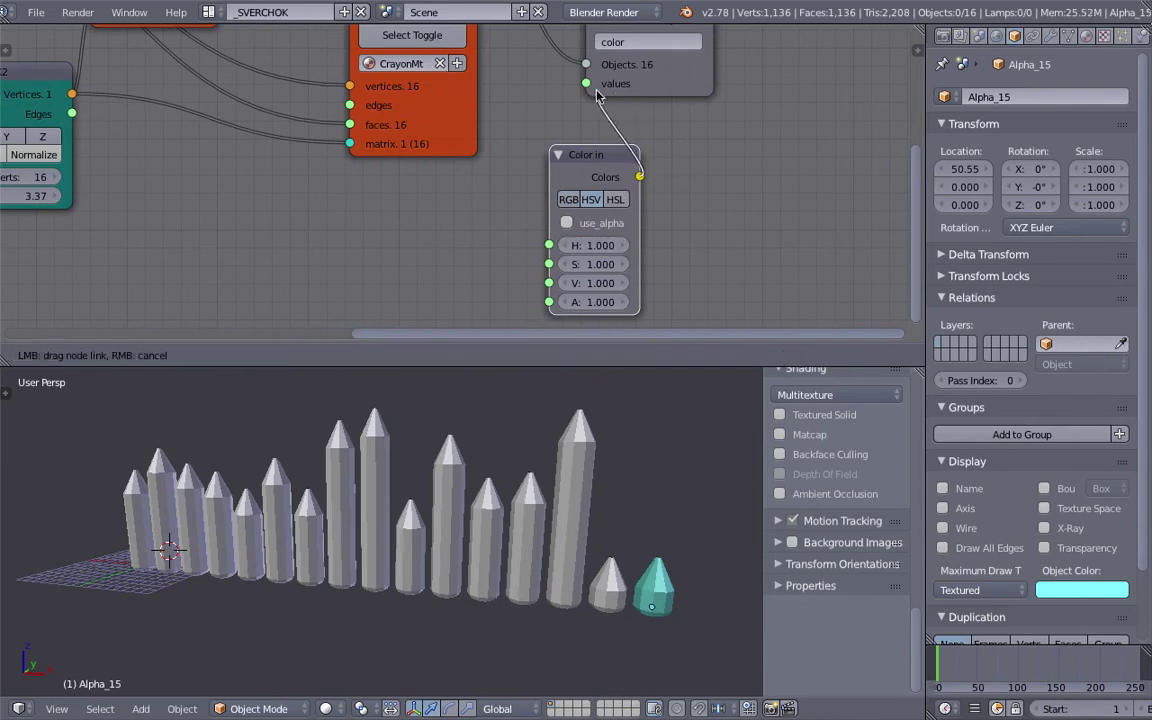
{"action": "left_click_drag", "start_coordinate": [592, 90], "coordinate": [587, 84]}
{"action": "left_click", "coordinate": [603, 224]}
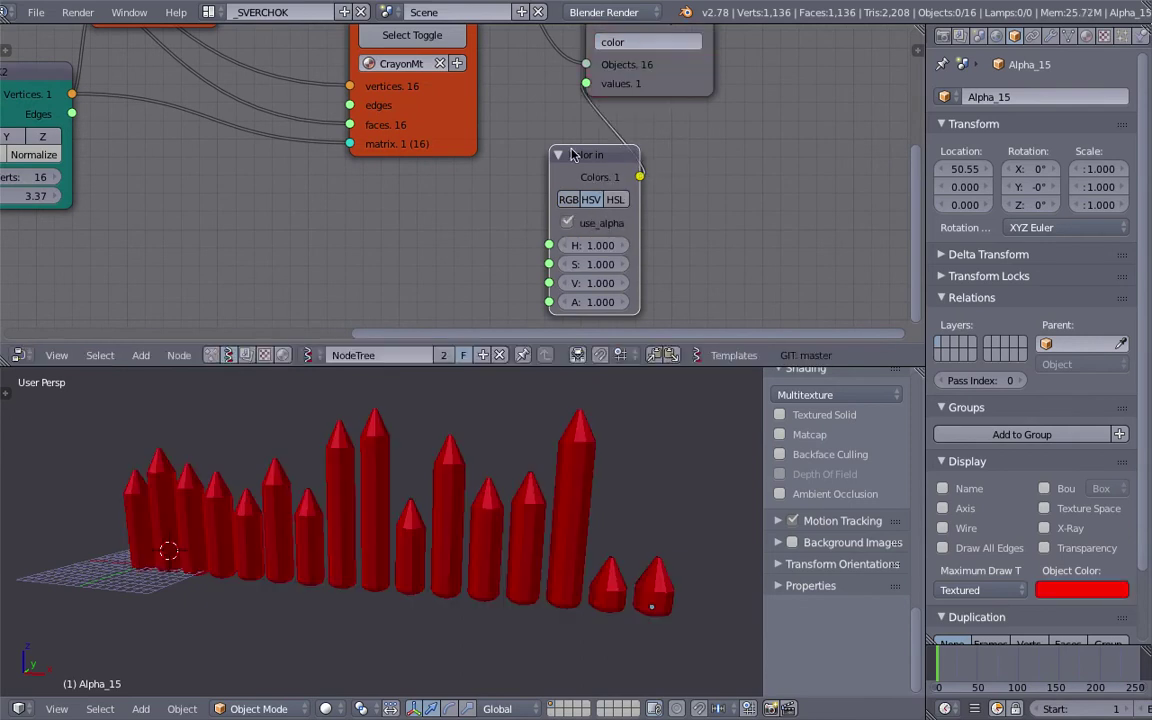
{"action": "left_click_drag", "start_coordinate": [572, 154], "coordinate": [529, 132]}
{"action": "mouse_move", "coordinate": [550, 222]}
{"action": "left_mouse_down"}
{"action": "mouse_move", "coordinate": [480, 222]}
{"action": "mouse_move", "coordinate": [540, 222]}
{"action": "left_mouse_up"}
Add a second Random Num Gen node near Color in, outputting a float list with Size 16.
{"action": "middle_click_drag", "start_coordinate": [314, 211], "coordinate": [357, 209]}
{"action": "key", "text": "alt+space"}
{"action": "type", "text": "random n"}
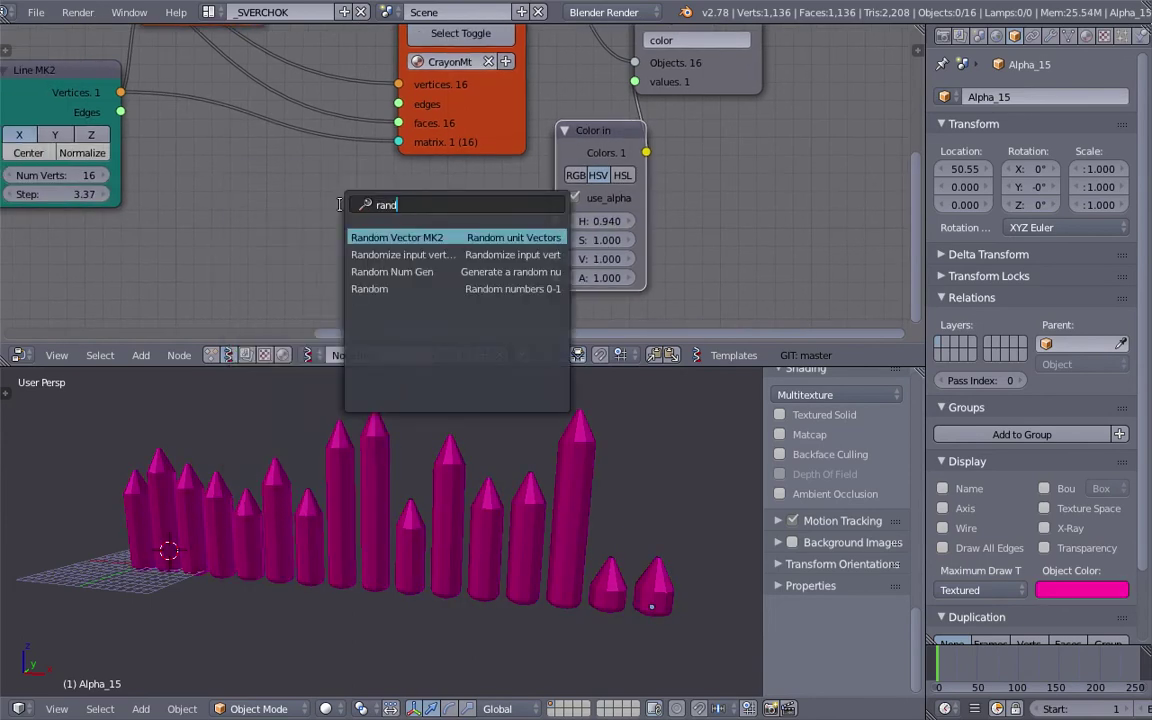
{"action": "key", "text": "Return"}
{"action": "left_click", "coordinate": [321, 195]}
{"action": "middle_click_drag", "start_coordinate": [396, 262], "coordinate": [398, 220]}
{"action": "left_click", "coordinate": [402, 214]}
{"action": "middle_click_drag", "start_coordinate": [267, 195], "coordinate": [268, 180]}
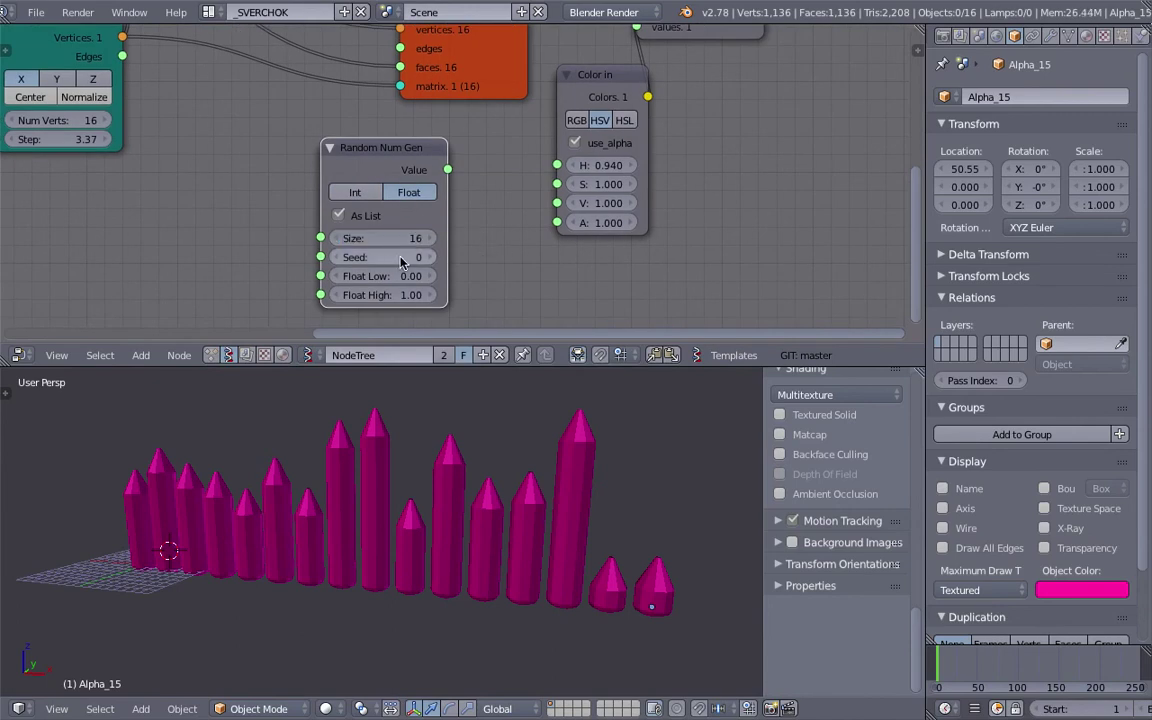
Link the new Random Num Gen Value to Color in's H input and save over sv_crayon_monad_demo_002.blend.
{"action": "left_click_drag", "start_coordinate": [443, 174], "coordinate": [557, 165]}
{"action": "scroll", "coordinate": [510, 476], "scroll_direction": "down", "scroll_amount": 2}
{"action": "scroll", "coordinate": [510, 476], "scroll_direction": "down", "scroll_amount": 2}
{"action": "scroll", "coordinate": [506, 496], "scroll_direction": "up", "scroll_amount": 2}
{"action": "key", "text": "ctrl+s"}
{"action": "key", "text": "Home"}
{"action": "key", "text": "ctrl+s"}
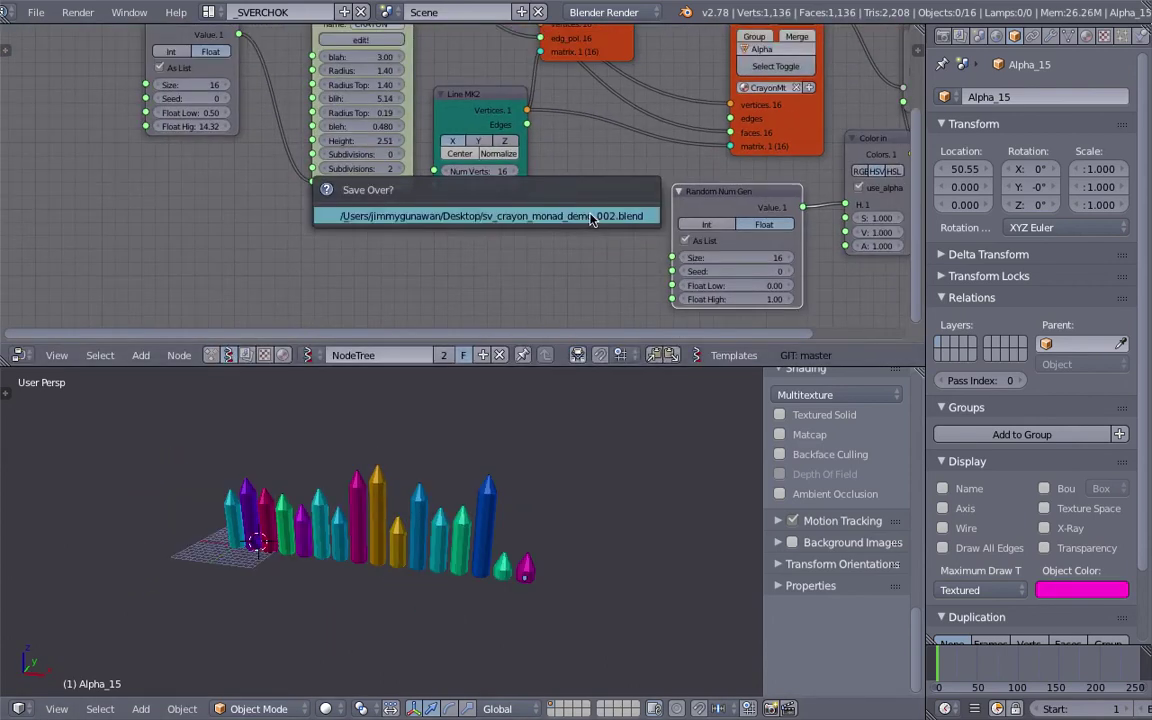
{"action": "left_click", "coordinate": [590, 219]}
Delete the Line MK2 node from the tree.
{"action": "middle_click_drag", "start_coordinate": [438, 68], "coordinate": [438, 120]}
{"action": "key", "text": "x"}
{"action": "scroll", "coordinate": [556, 185], "scroll_direction": "up", "scroll_amount": 2}
{"action": "middle_click_drag", "start_coordinate": [556, 187], "coordinate": [512, 252]}
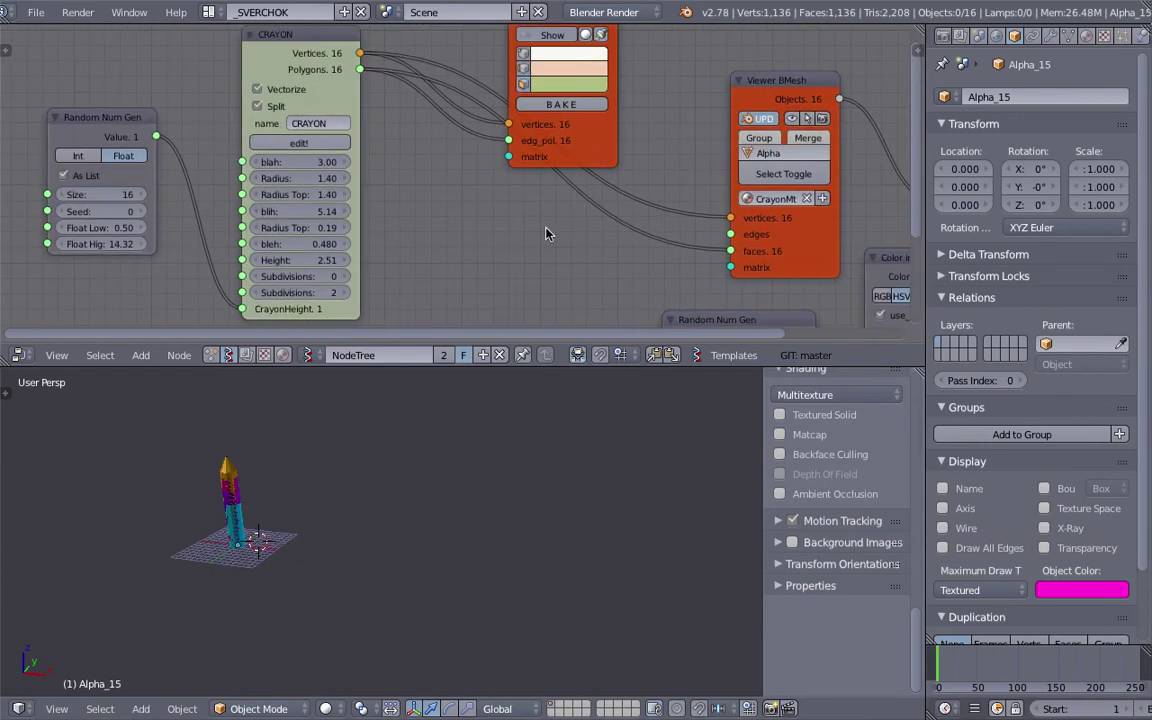
Add a Hexa Grid node and place it at the lower edge of the CRAYON node.
{"action": "middle_click_drag", "start_coordinate": [569, 191], "coordinate": [574, 129]}
{"action": "key", "text": "shift+a"}
{"action": "left_click", "coordinate": [539, 180]}
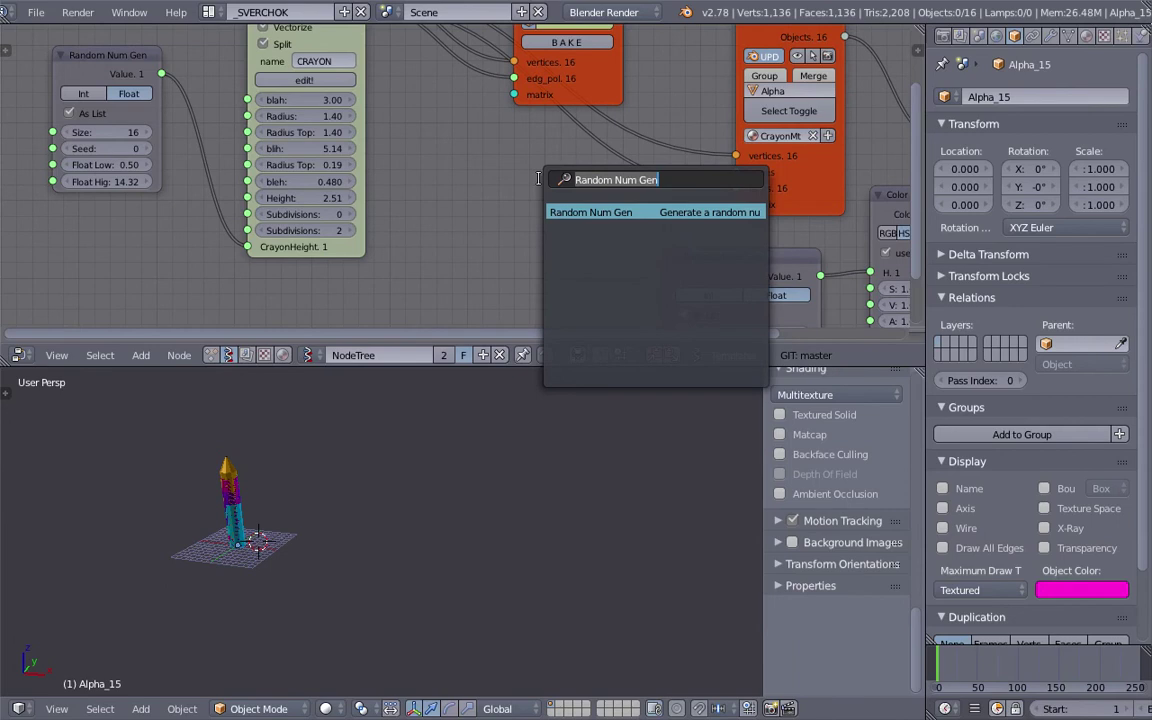
{"action": "type", "text": "heza"}
{"action": "key", "text": "BackSpace"}
{"action": "key", "text": "BackSpace"}
{"action": "type", "text": "x"}
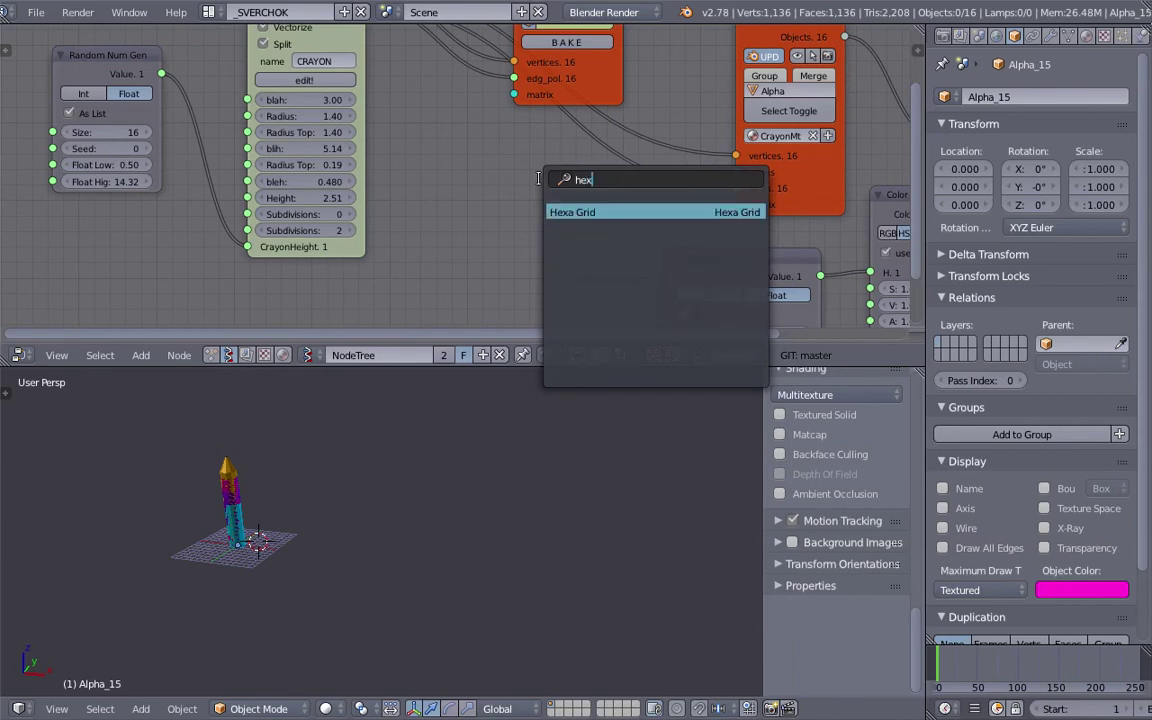
{"action": "key", "text": "Return"}
{"action": "left_click", "coordinate": [484, 185]}
{"action": "middle_click_drag", "start_coordinate": [484, 185], "coordinate": [480, 156]}
{"action": "left_click_drag", "start_coordinate": [510, 177], "coordinate": [348, 171]}
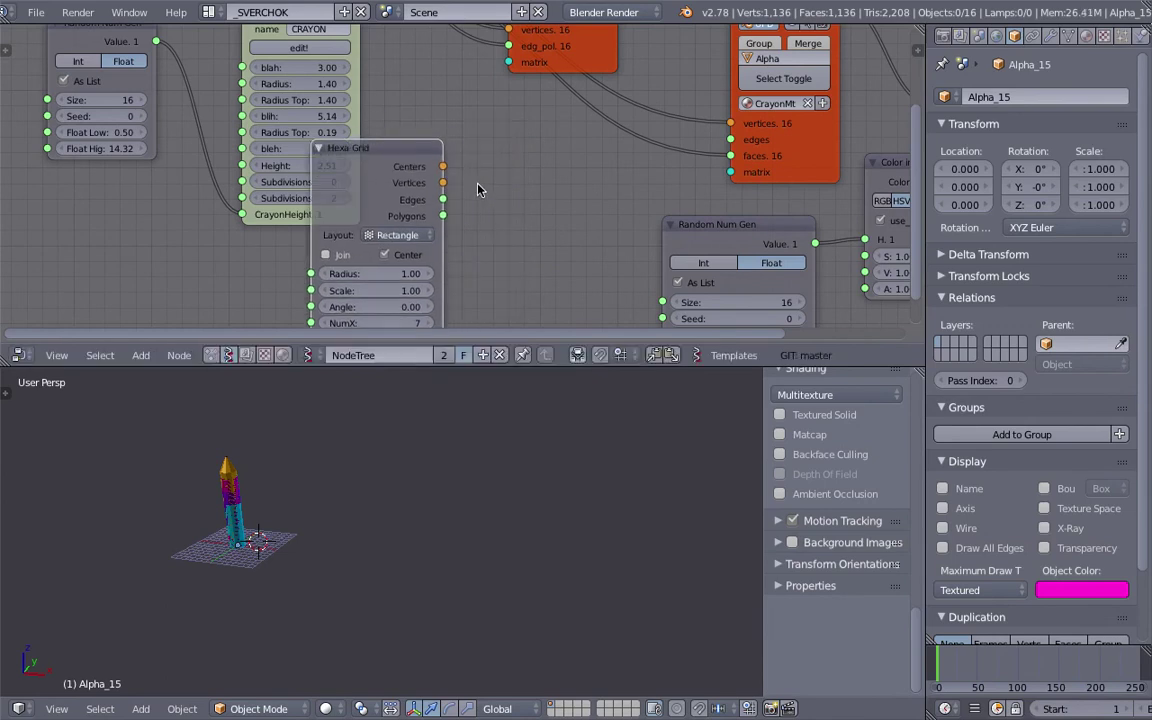
Add a List Length node and link the Hexa Grid Centers output to its Data input.
{"action": "key", "text": "space"}
{"action": "type", "text": "list l"}
{"action": "key", "text": "Return"}
{"action": "left_click", "coordinate": [494, 191]}
{"action": "mouse_move", "coordinate": [443, 167]}
{"action": "left_mouse_down"}
{"action": "mouse_move", "coordinate": [462, 196]}
{"action": "mouse_move", "coordinate": [428, 172]}
{"action": "left_mouse_up"}
{"action": "left_click_drag", "start_coordinate": [505, 199], "coordinate": [483, 231]}
Add a Stethoscope MK2 node below List Length and link the Length output to its Data input.
{"action": "key", "text": "space"}
{"action": "type", "text": "ste"}
{"action": "key", "text": "Return"}
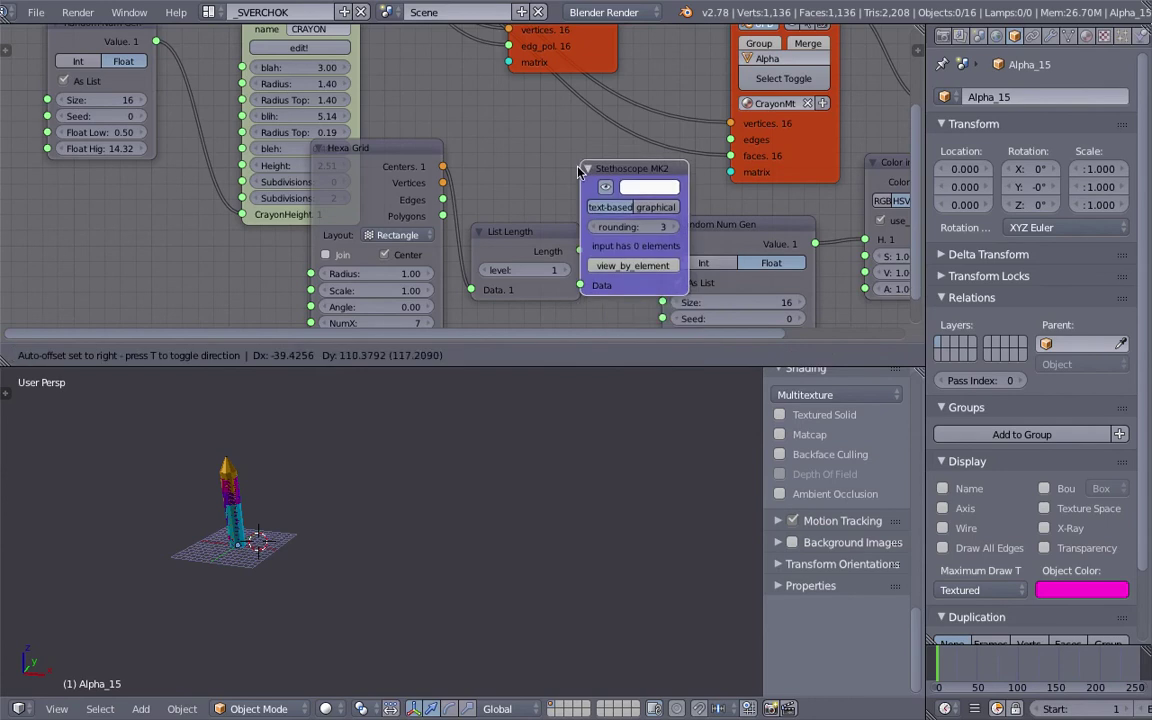
{"action": "left_click", "coordinate": [492, 313]}
{"action": "middle_click_drag", "start_coordinate": [514, 279], "coordinate": [514, 178]}
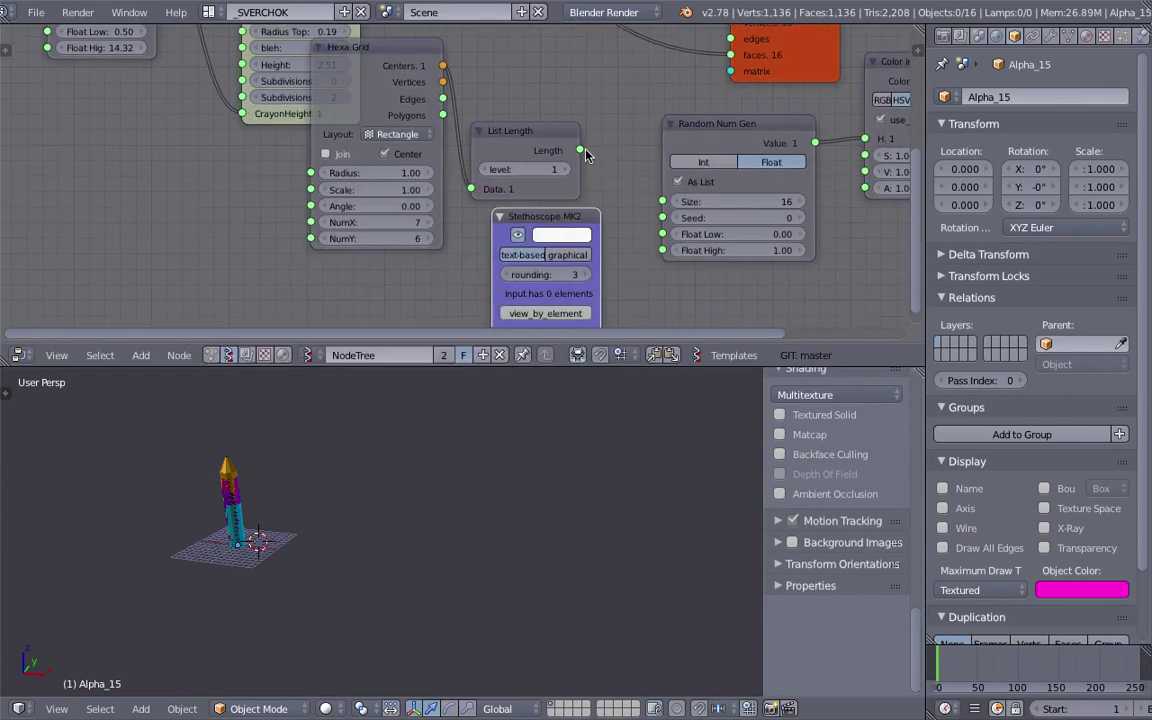
{"action": "middle_click_drag", "start_coordinate": [584, 154], "coordinate": [578, 109]}
{"action": "scroll", "coordinate": [576, 107], "scroll_direction": "down", "scroll_amount": 1}
{"action": "left_click_drag", "start_coordinate": [569, 105], "coordinate": [483, 274]}
{"action": "middle_click_drag", "start_coordinate": [593, 162], "coordinate": [519, 261]}
{"action": "left_click_drag", "start_coordinate": [397, 167], "coordinate": [437, 209]}
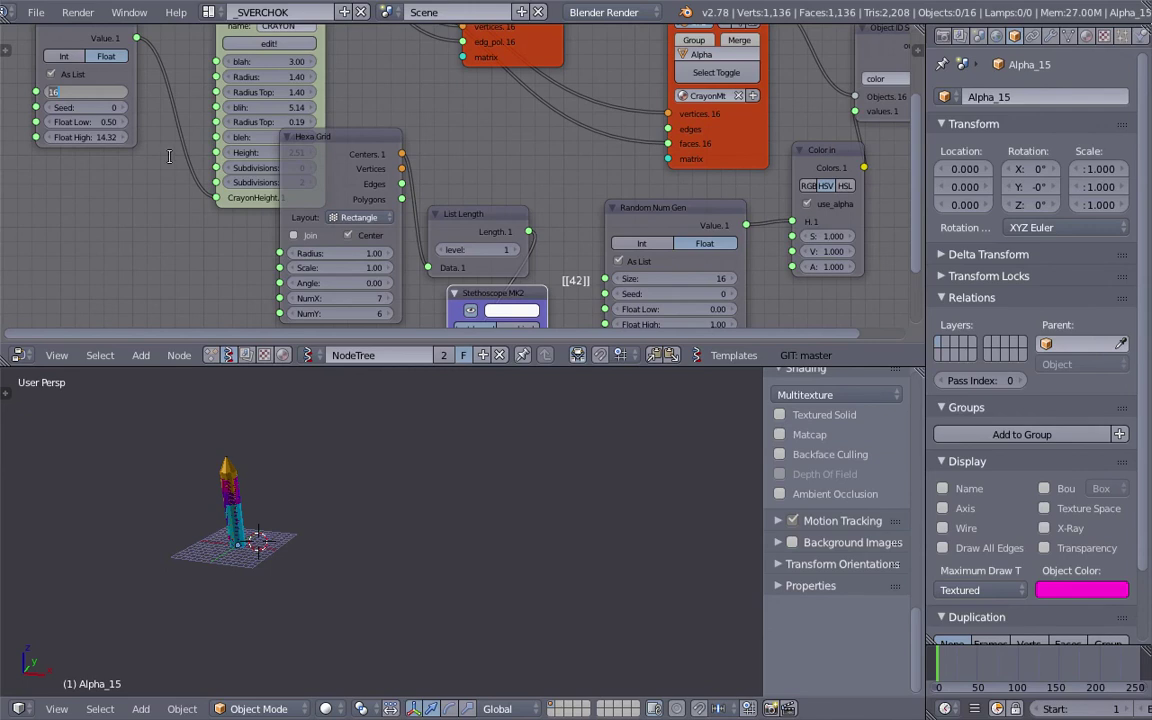
Set the Size of both Random Num Gen nodes to 42 and move Hexa Grid below CRAYON.
{"action": "key", "text": "Return"}
{"action": "middle_click_drag", "start_coordinate": [616, 211], "coordinate": [589, 185]}
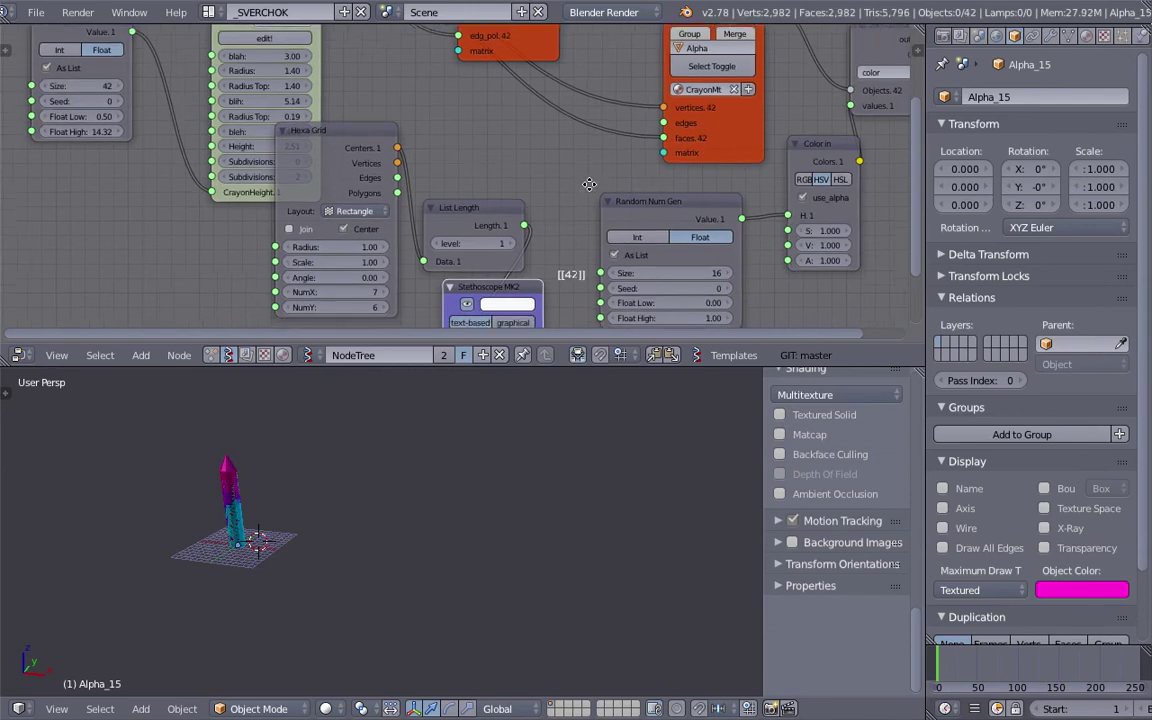
{"action": "left_click_drag", "start_coordinate": [333, 133], "coordinate": [276, 221]}
{"action": "middle_click_drag", "start_coordinate": [348, 262], "coordinate": [319, 192]}
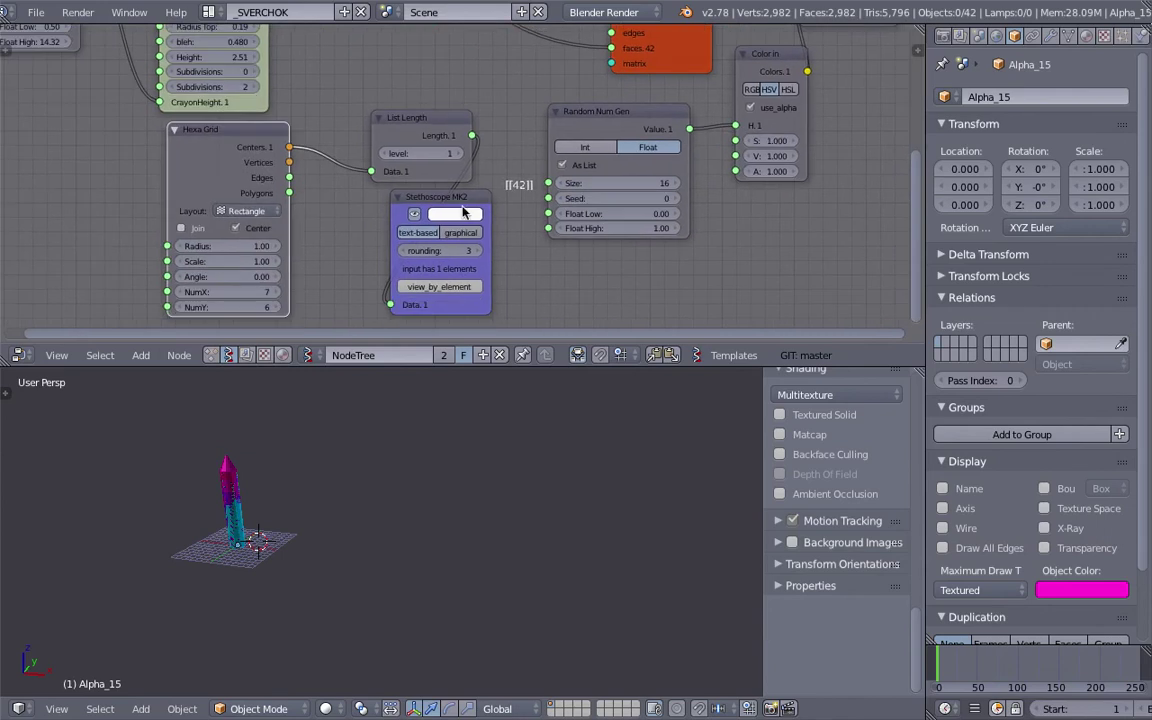
{"action": "type", "text": "42"}
{"action": "key", "text": "Return"}
Space the colour Random Num Gen and Color in nodes farther away from List Length.
{"action": "middle_click_drag", "start_coordinate": [804, 147], "coordinate": [760, 193]}
{"action": "middle_click_drag", "start_coordinate": [390, 141], "coordinate": [438, 166]}
{"action": "middle_click_drag", "start_coordinate": [356, 152], "coordinate": [411, 195]}
{"action": "left_click_drag", "start_coordinate": [694, 165], "coordinate": [790, 161]}
{"action": "middle_click_drag", "start_coordinate": [697, 123], "coordinate": [714, 48]}
{"action": "left_click_drag", "start_coordinate": [627, 141], "coordinate": [668, 136]}
{"action": "left_click_drag", "start_coordinate": [480, 198], "coordinate": [514, 197]}
Set the Hexa Grid Radius to 5.00 and link its Centers to the Viewer BMesh matrix input.
{"action": "mouse_move", "coordinate": [378, 440]}
{"action": "middle_mouse_down"}
{"action": "mouse_move", "coordinate": [404, 505]}
{"action": "mouse_move", "coordinate": [364, 455]}
{"action": "middle_mouse_up"}
{"action": "middle_click_drag", "start_coordinate": [159, 249], "coordinate": [461, 153]}
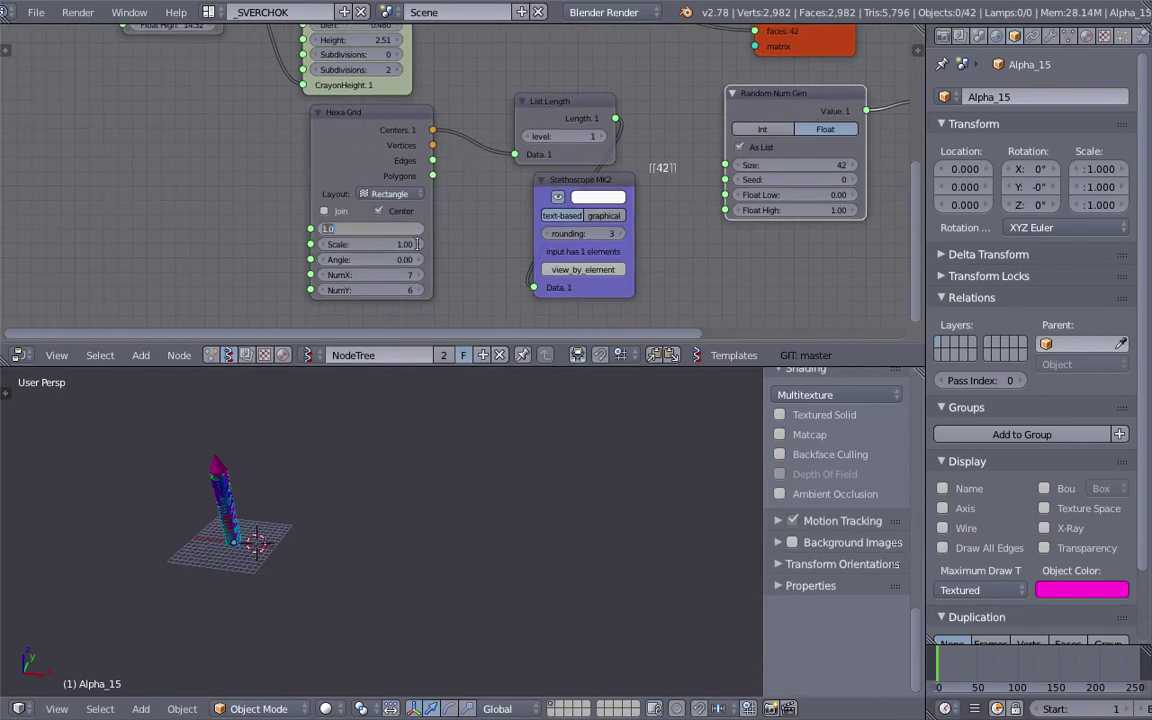
{"action": "middle_click_drag", "start_coordinate": [469, 246], "coordinate": [548, 222]}
{"action": "left_click_drag", "start_coordinate": [585, 170], "coordinate": [511, 187]}
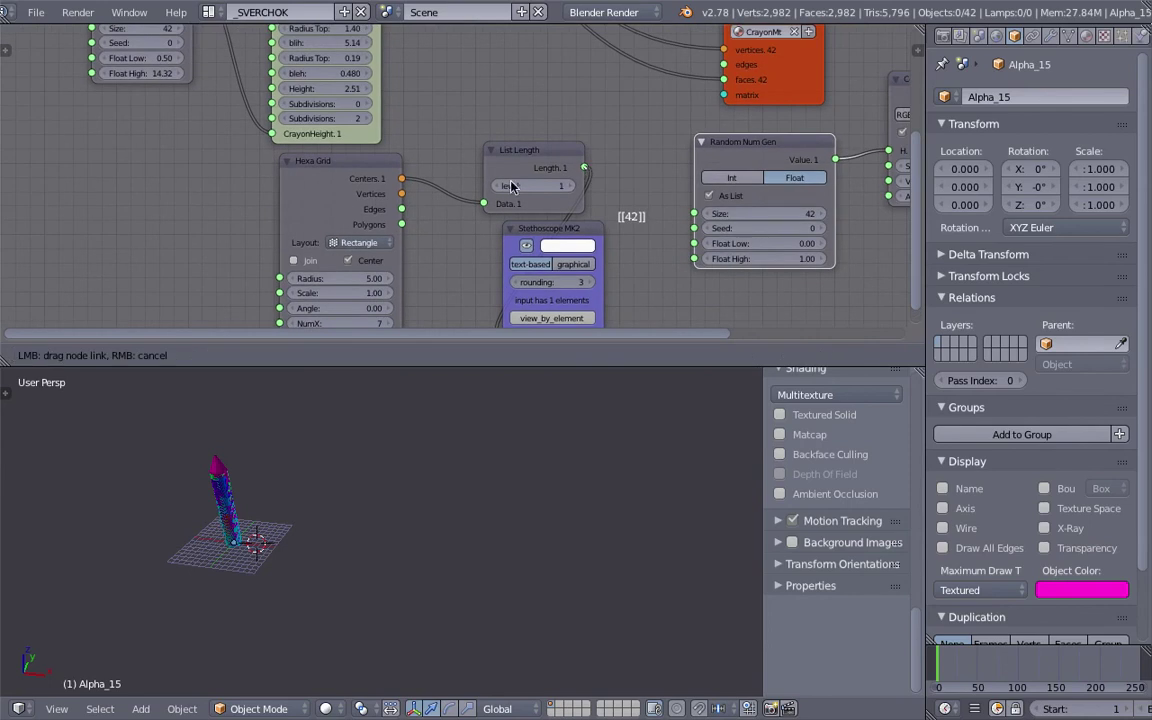
{"action": "mouse_move", "coordinate": [598, 133]}
{"action": "left_mouse_down"}
{"action": "mouse_move", "coordinate": [715, 101]}
{"action": "mouse_move", "coordinate": [616, 145]}
{"action": "left_mouse_up"}
{"action": "left_click_drag", "start_coordinate": [403, 179], "coordinate": [460, 176]}
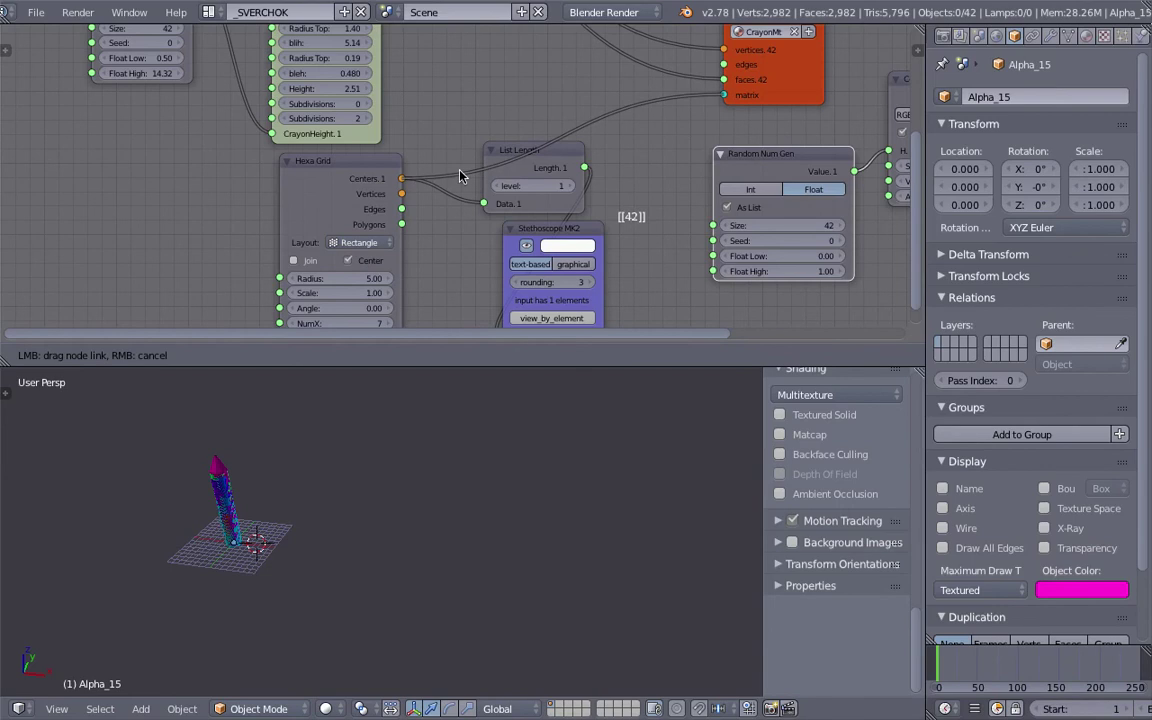
{"action": "middle_click_drag", "start_coordinate": [305, 418], "coordinate": [430, 505]}
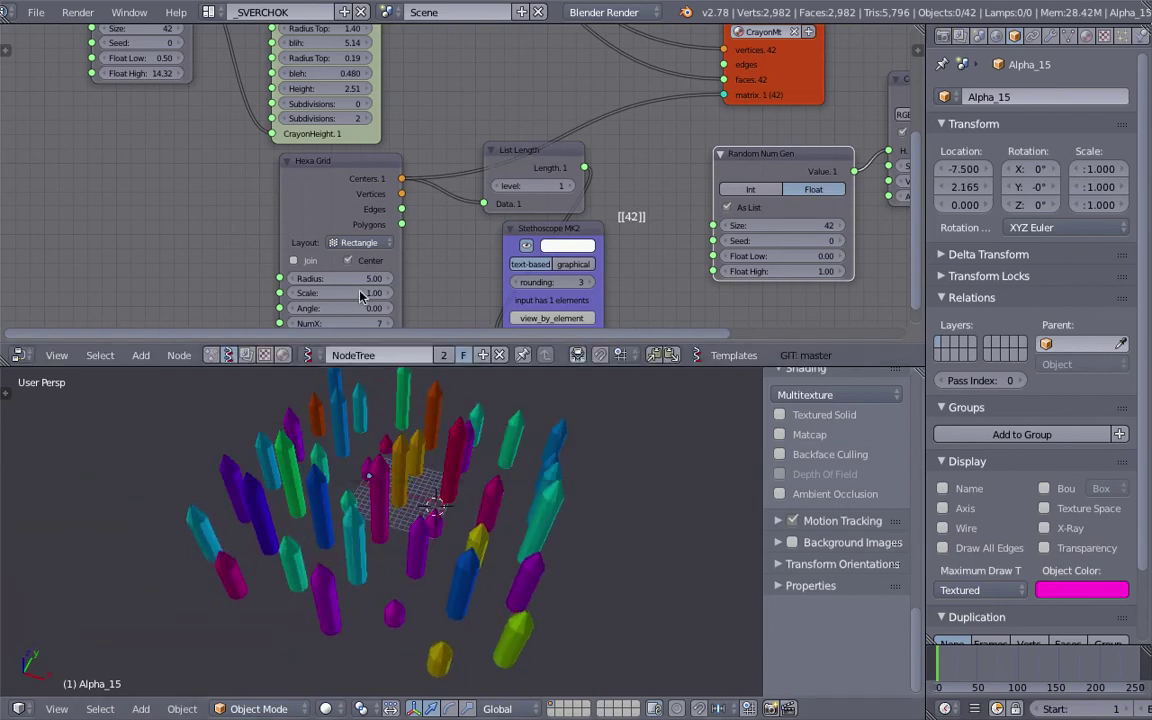
Reduce the Hexa Grid Radius to 1.75 and save the file.
{"action": "middle_click_drag", "start_coordinate": [306, 277], "coordinate": [320, 218]}
{"action": "key", "text": "BackSpace"}
{"action": "middle_click_drag", "start_coordinate": [412, 406], "coordinate": [470, 507]}
{"action": "scroll", "coordinate": [472, 500], "scroll_direction": "up", "scroll_amount": 2}
{"action": "middle_click_drag", "start_coordinate": [470, 442], "coordinate": [422, 500], "text": "shift"}
{"action": "mouse_move", "coordinate": [380, 218]}
{"action": "left_mouse_down"}
{"action": "mouse_move", "coordinate": [414, 218]}
{"action": "mouse_move", "coordinate": [399, 218]}
{"action": "left_mouse_up"}
{"action": "middle_click_drag", "start_coordinate": [498, 475], "coordinate": [512, 515]}
{"action": "key", "text": "ctrl+s"}
{"action": "key", "text": "Return"}
Change the Hexa Grid layout to Diamond and set its Radius to 3.00.
{"action": "scroll", "coordinate": [445, 177], "scroll_direction": "up", "scroll_amount": 3}
{"action": "left_click", "coordinate": [356, 187]}
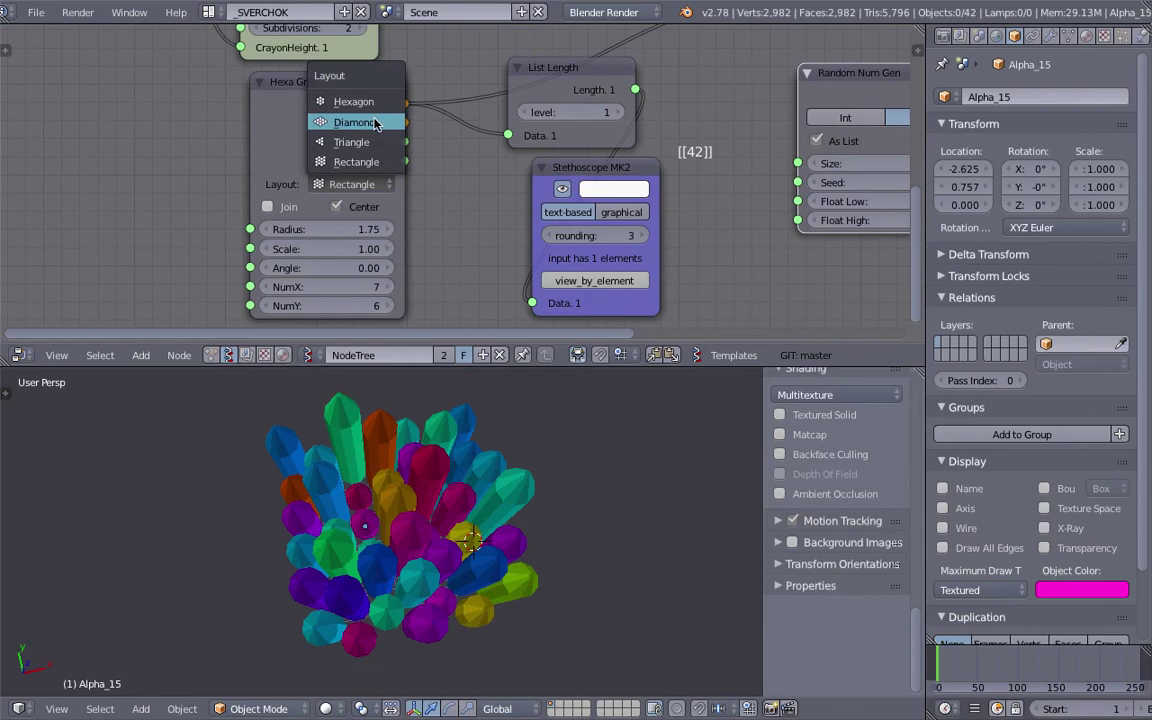
{"action": "middle_click_drag", "start_coordinate": [549, 533], "coordinate": [489, 550]}
{"action": "left_click", "coordinate": [365, 230]}
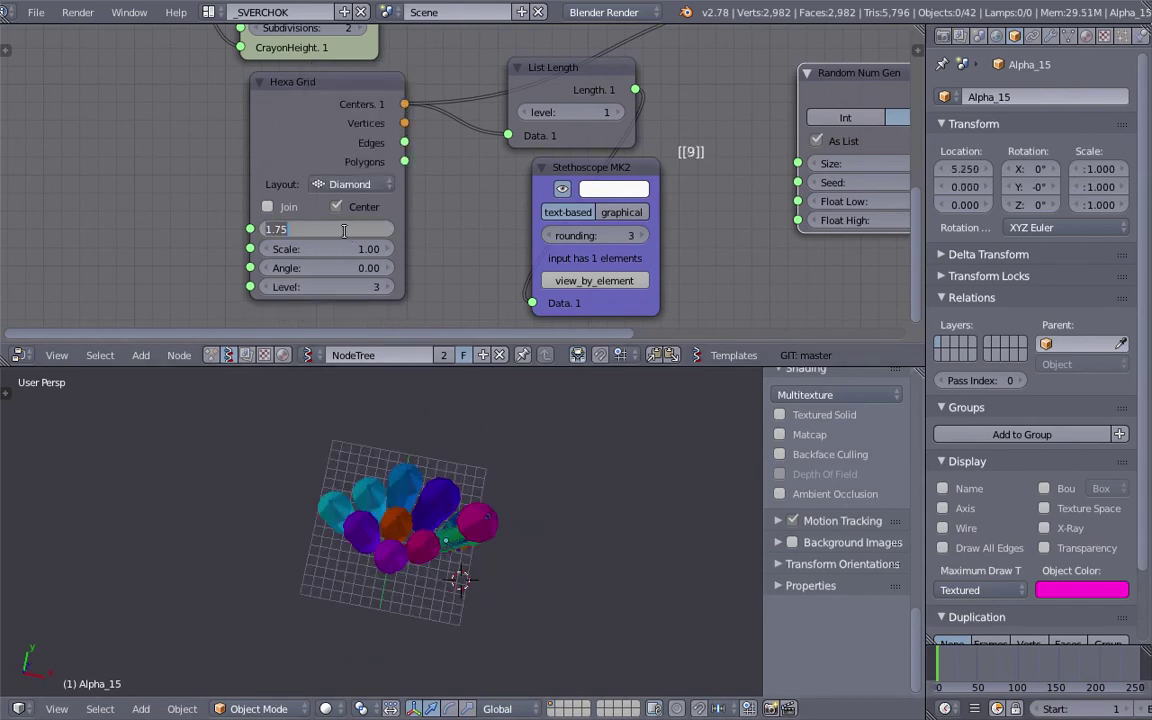
{"action": "type", "text": "3"}
{"action": "key", "text": "Return"}
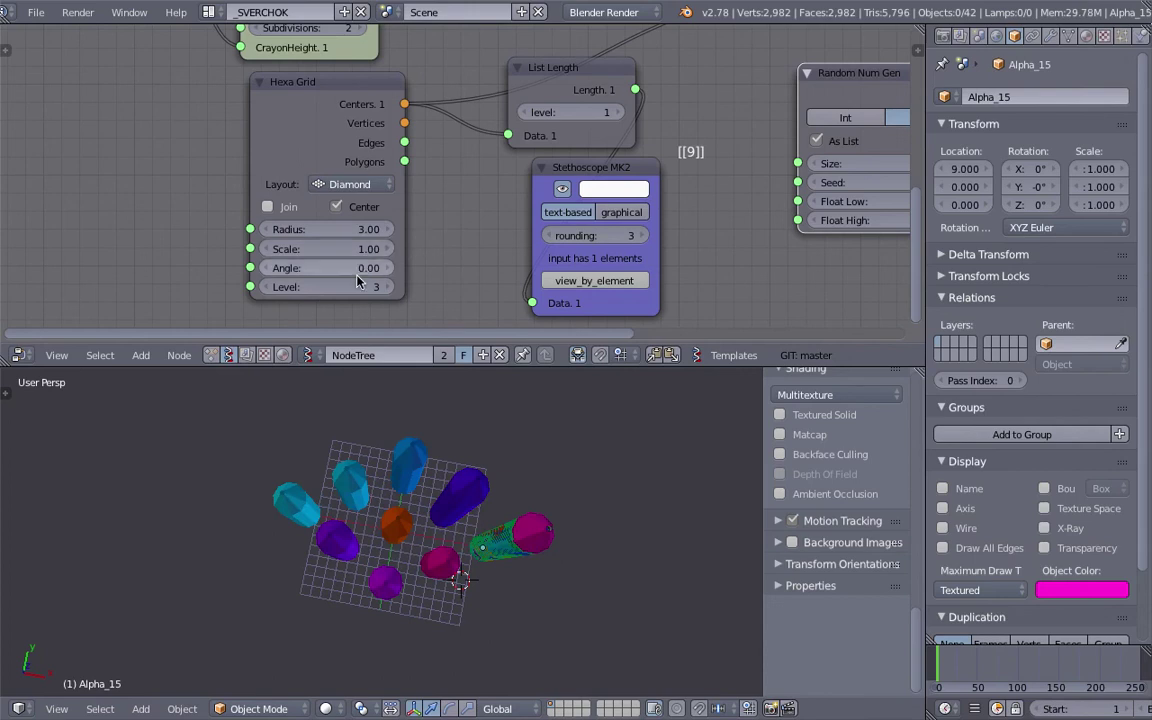
Raise the Hexa Grid Level to 8 and save the file.
{"action": "left_click", "coordinate": [388, 289]}
{"action": "left_click", "coordinate": [388, 289]}
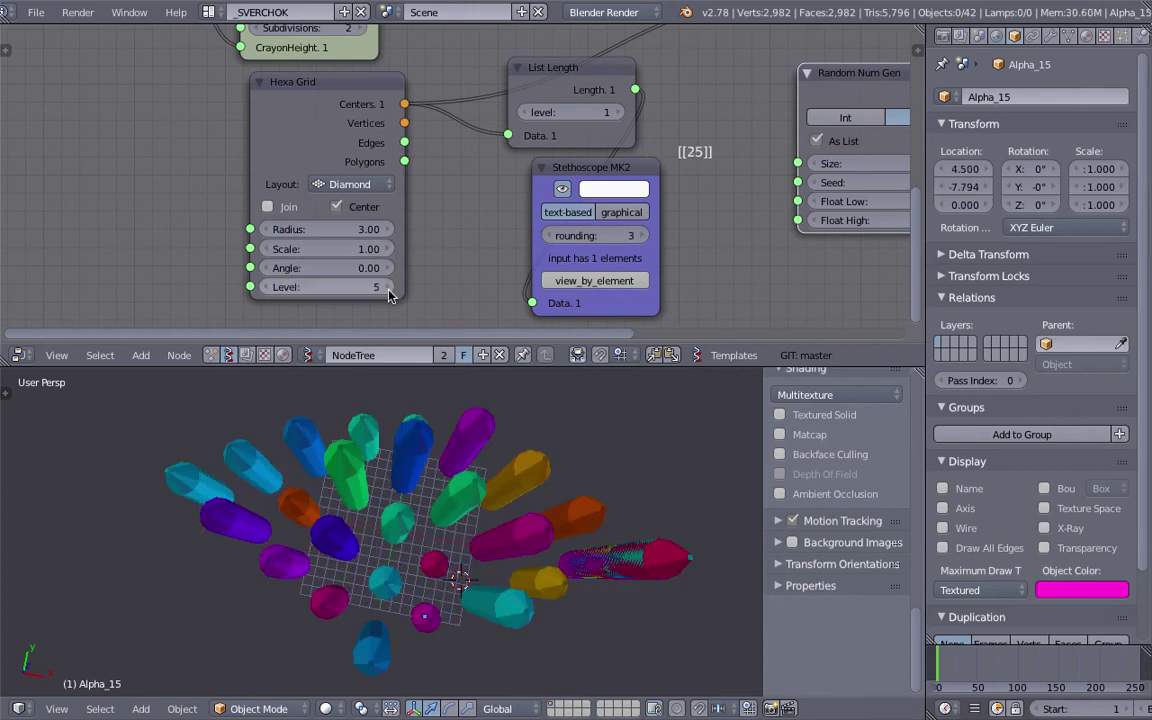
{"action": "left_click", "coordinate": [388, 289]}
{"action": "left_click", "coordinate": [388, 289]}
{"action": "left_click", "coordinate": [388, 289]}
{"action": "middle_click_drag", "start_coordinate": [532, 545], "coordinate": [470, 450]}
{"action": "key", "text": "ctrl+s"}
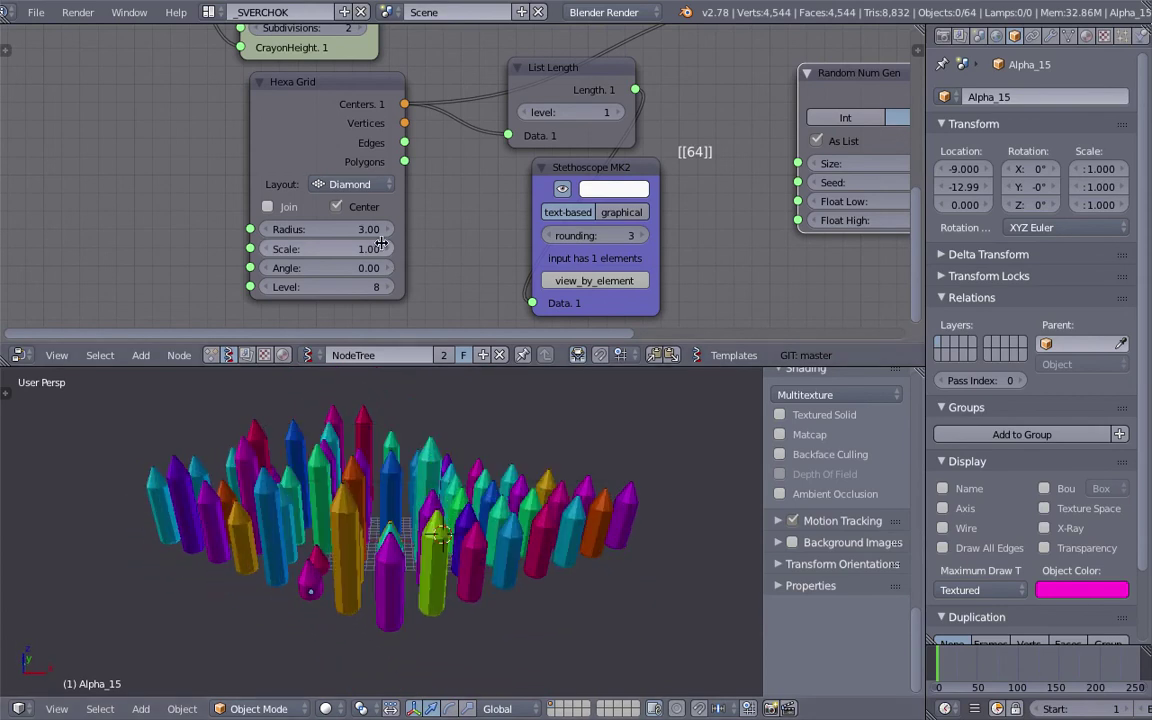
Link the List Length output to the Size inputs of both Random Num Gen nodes.
{"action": "scroll", "coordinate": [571, 132], "scroll_direction": "down", "scroll_amount": 2}
{"action": "middle_click_drag", "start_coordinate": [571, 132], "coordinate": [560, 193]}
{"action": "scroll", "coordinate": [444, 205], "scroll_direction": "down", "scroll_amount": 1}
{"action": "left_click_drag", "start_coordinate": [562, 193], "coordinate": [672, 245]}
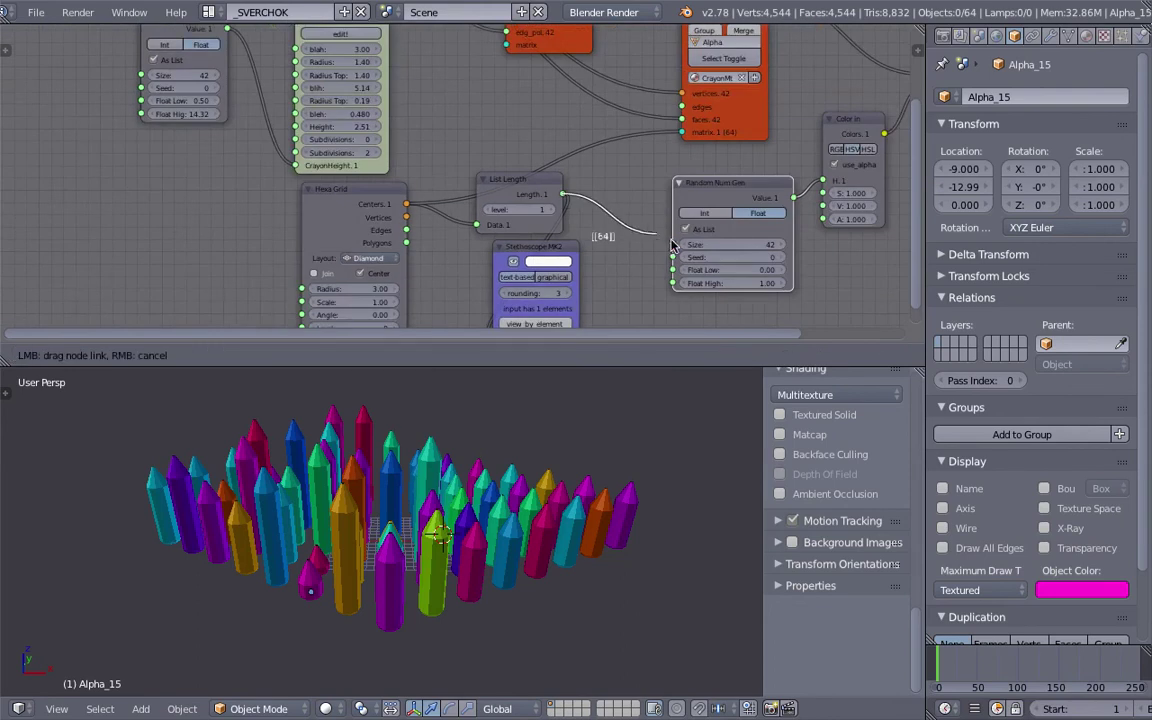
{"action": "mouse_move", "coordinate": [563, 197]}
{"action": "left_mouse_down"}
{"action": "mouse_move", "coordinate": [525, 165]}
{"action": "mouse_move", "coordinate": [152, 77]}
{"action": "left_mouse_up"}
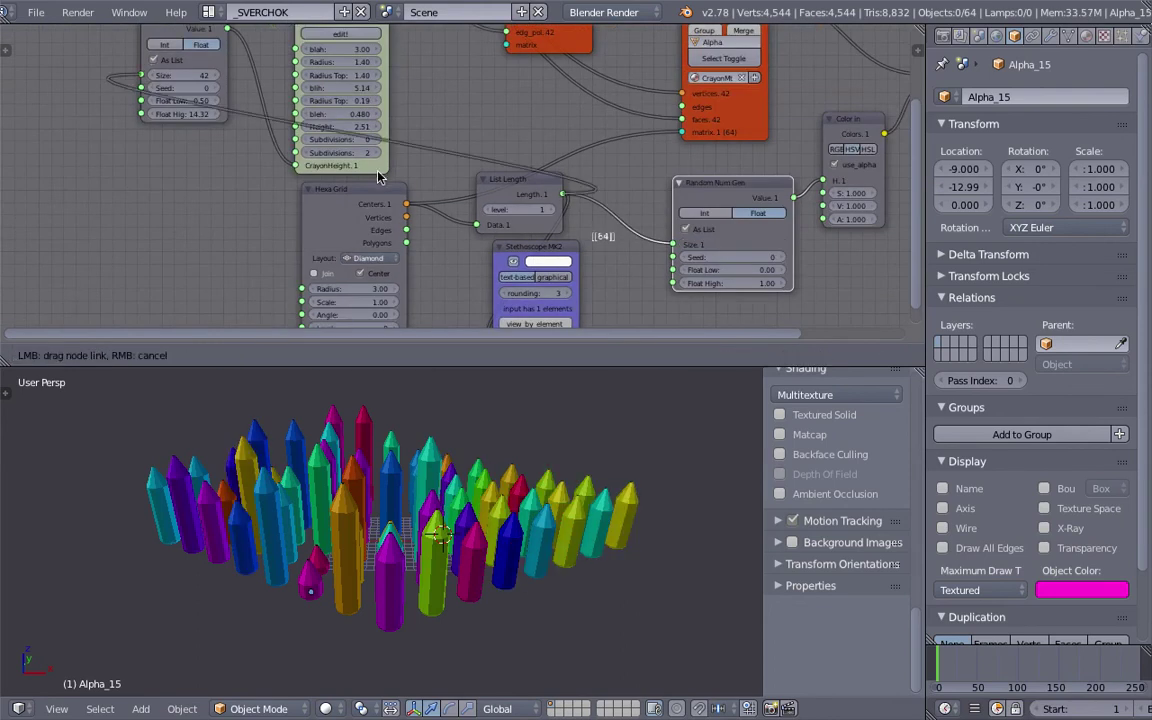
{"action": "middle_click_drag", "start_coordinate": [513, 533], "coordinate": [463, 528]}
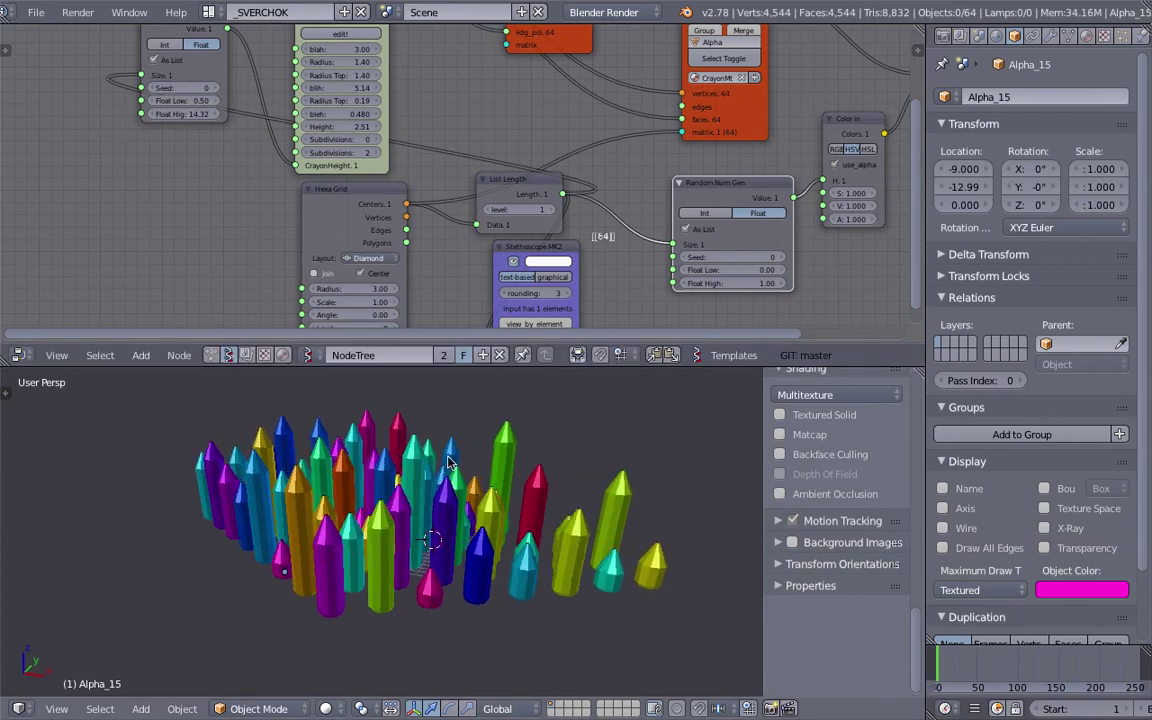
Set the Color in node's saturation to 0.9 and save the file.
{"action": "middle_click_drag", "start_coordinate": [429, 185], "coordinate": [417, 134]}
{"action": "scroll", "coordinate": [408, 165], "scroll_direction": "up", "scroll_amount": 2}
{"action": "middle_click_drag", "start_coordinate": [391, 226], "coordinate": [147, 236]}
{"action": "scroll", "coordinate": [528, 234], "scroll_direction": "up", "scroll_amount": 1}
{"action": "mouse_move", "coordinate": [418, 201]}
{"action": "middle_mouse_down"}
{"action": "mouse_move", "coordinate": [396, 231]}
{"action": "mouse_move", "coordinate": [428, 280]}
{"action": "mouse_move", "coordinate": [415, 201]}
{"action": "middle_mouse_up"}
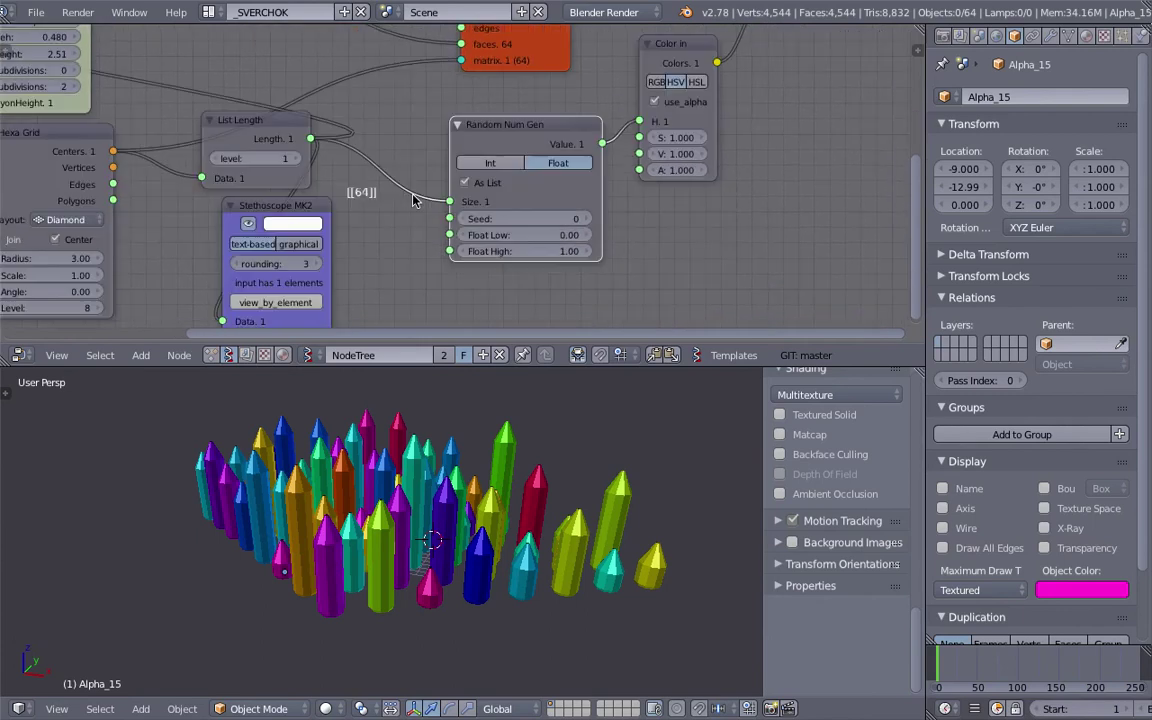
{"action": "type", "text": ".9"}
{"action": "key", "text": "Return"}
{"action": "key", "text": "ctrl+s"}
{"action": "left_click", "coordinate": [683, 146]}
Set Float Low of the Random Num Gen node driving CrayonHeight to 2.00.
{"action": "middle_click_drag", "start_coordinate": [307, 192], "coordinate": [662, 197]}
{"action": "middle_click_drag", "start_coordinate": [309, 160], "coordinate": [345, 206]}
{"action": "scroll", "coordinate": [335, 203], "scroll_direction": "up", "scroll_amount": 1}
{"action": "middle_click_drag", "start_coordinate": [268, 123], "coordinate": [293, 187]}
{"action": "left_click", "coordinate": [249, 127]}
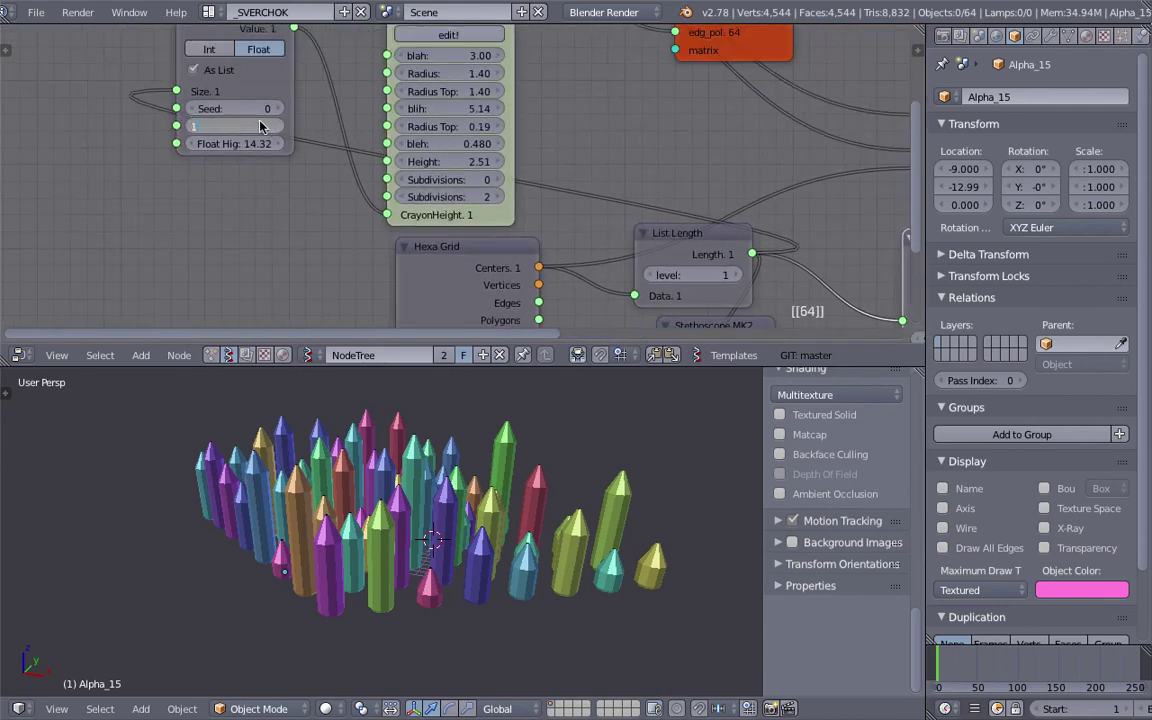
{"action": "key", "text": "Return"}
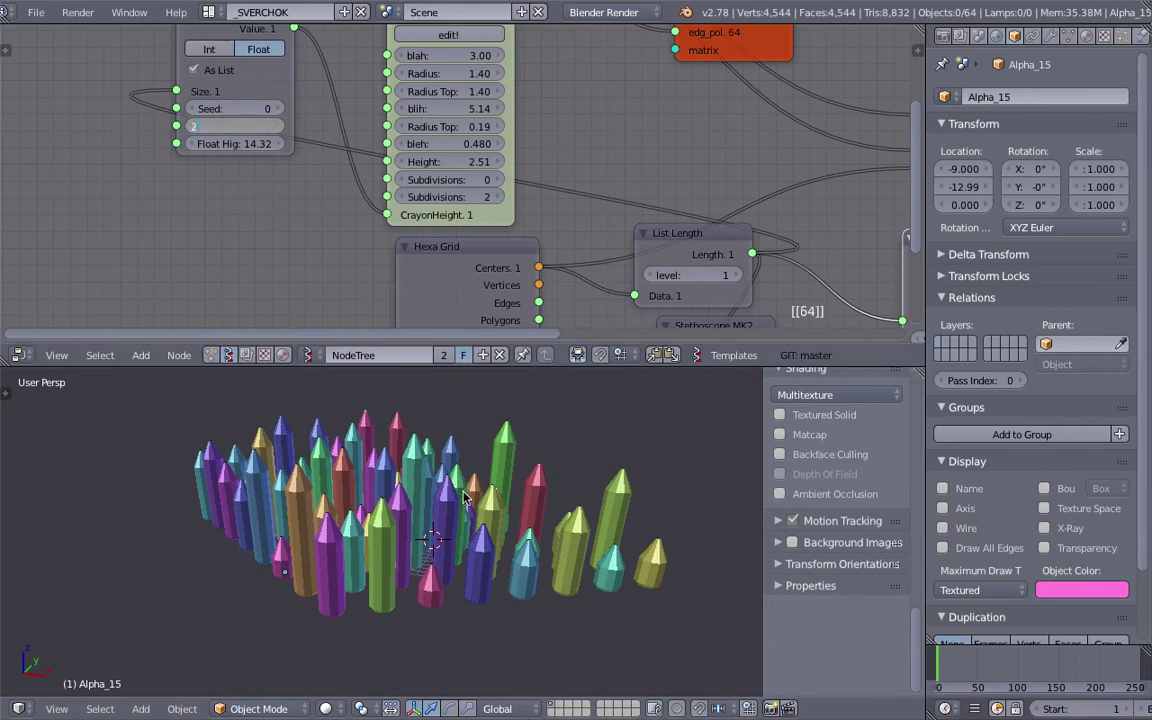
{"action": "key", "text": "Return"}
Save the file over sv_crayon_monad_demo_002.blend.
{"action": "middle_click_drag", "start_coordinate": [503, 490], "coordinate": [424, 500]}
{"action": "key", "text": "ctrl+s"}
{"action": "left_click", "coordinate": [435, 481]}
{"action": "key", "text": "ctrl+s"}
{"action": "left_click", "coordinate": [424, 500]}
{"action": "key", "text": "ctrl+s"}
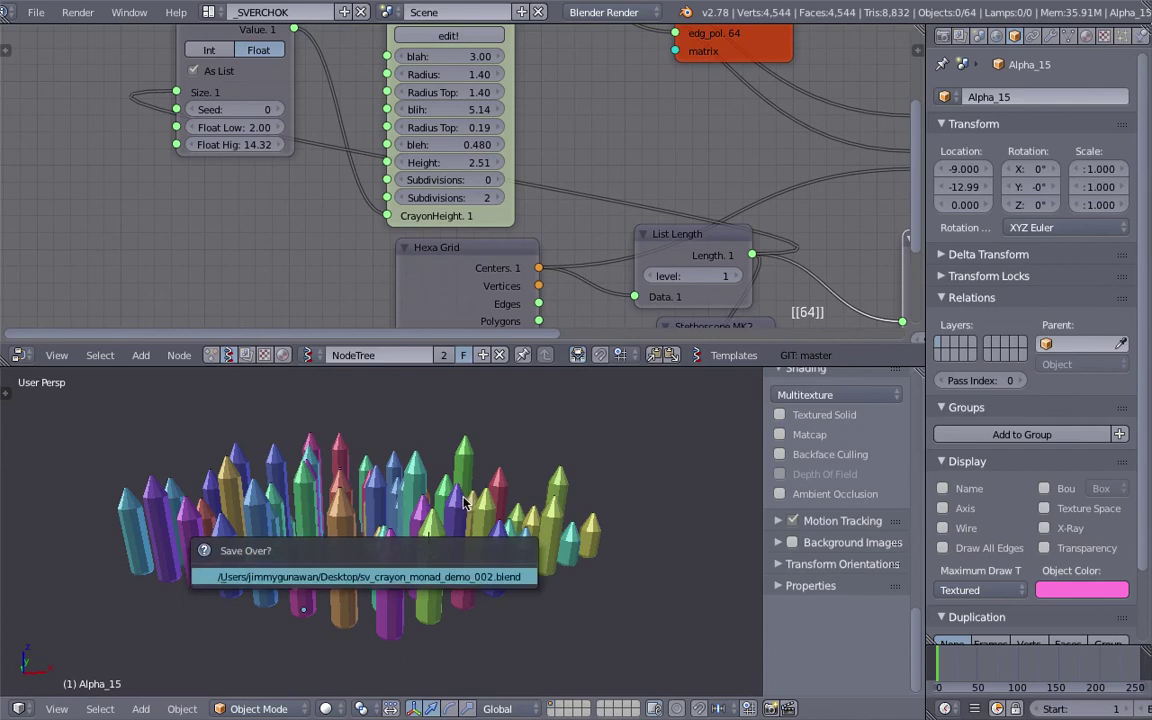
{"action": "left_click", "coordinate": [440, 506]}
Duplicate the Random Num Gen node that drives CrayonHeight and place the copy below the original.
{"action": "middle_click_drag", "start_coordinate": [408, 162], "coordinate": [410, 174]}
{"action": "scroll", "coordinate": [410, 174], "scroll_direction": "up", "scroll_amount": 2}
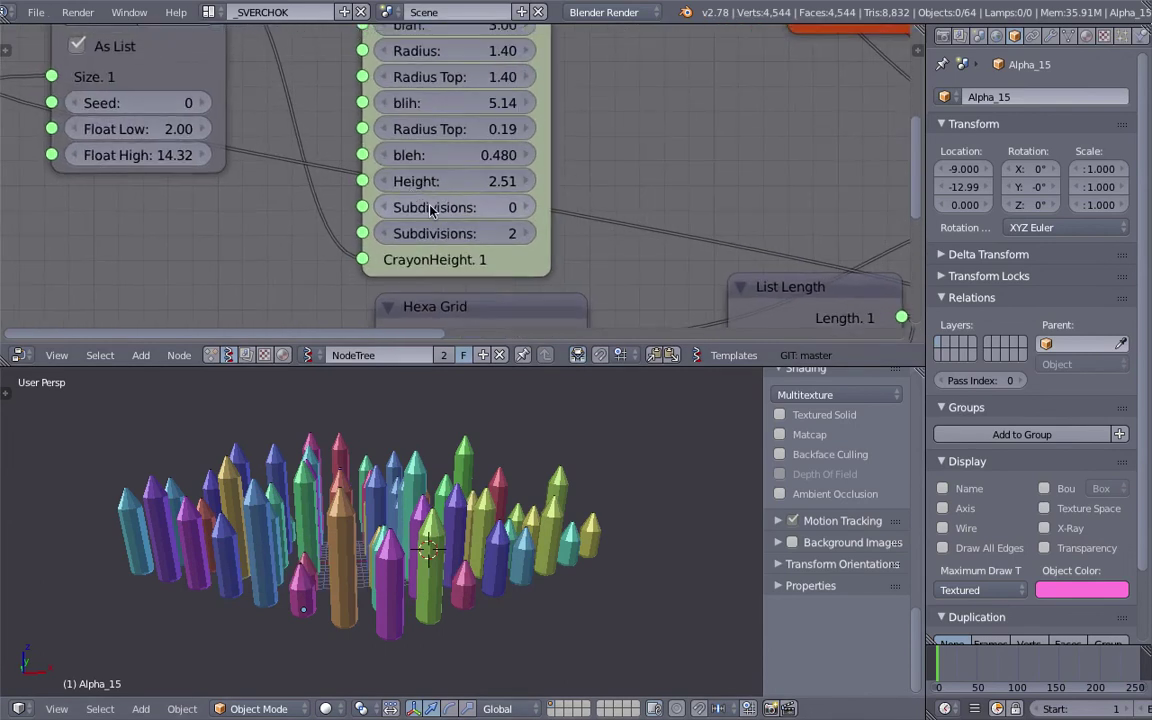
{"action": "scroll", "coordinate": [277, 170], "scroll_direction": "down", "scroll_amount": 1}
{"action": "middle_click_drag", "start_coordinate": [432, 411], "coordinate": [486, 453], "text": "shift"}
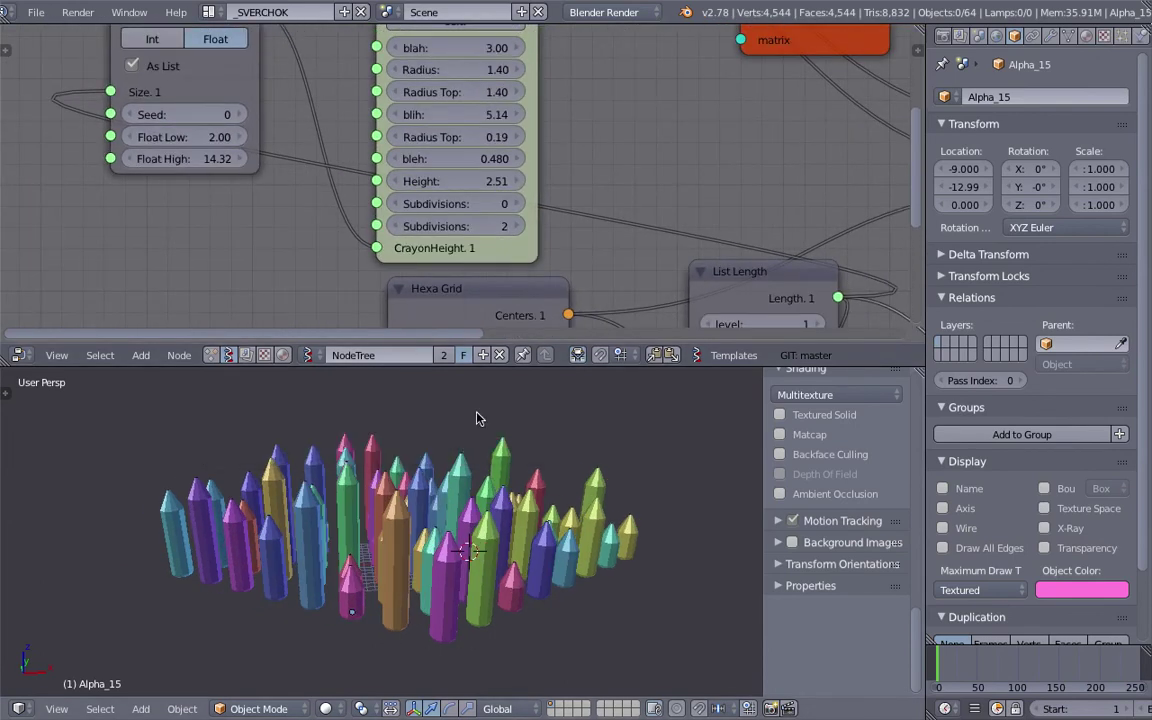
{"action": "middle_click_drag", "start_coordinate": [285, 161], "coordinate": [306, 181]}
{"action": "left_click_drag", "start_coordinate": [202, 38], "coordinate": [194, 48]}
{"action": "middle_click_drag", "start_coordinate": [414, 530], "coordinate": [398, 541]}
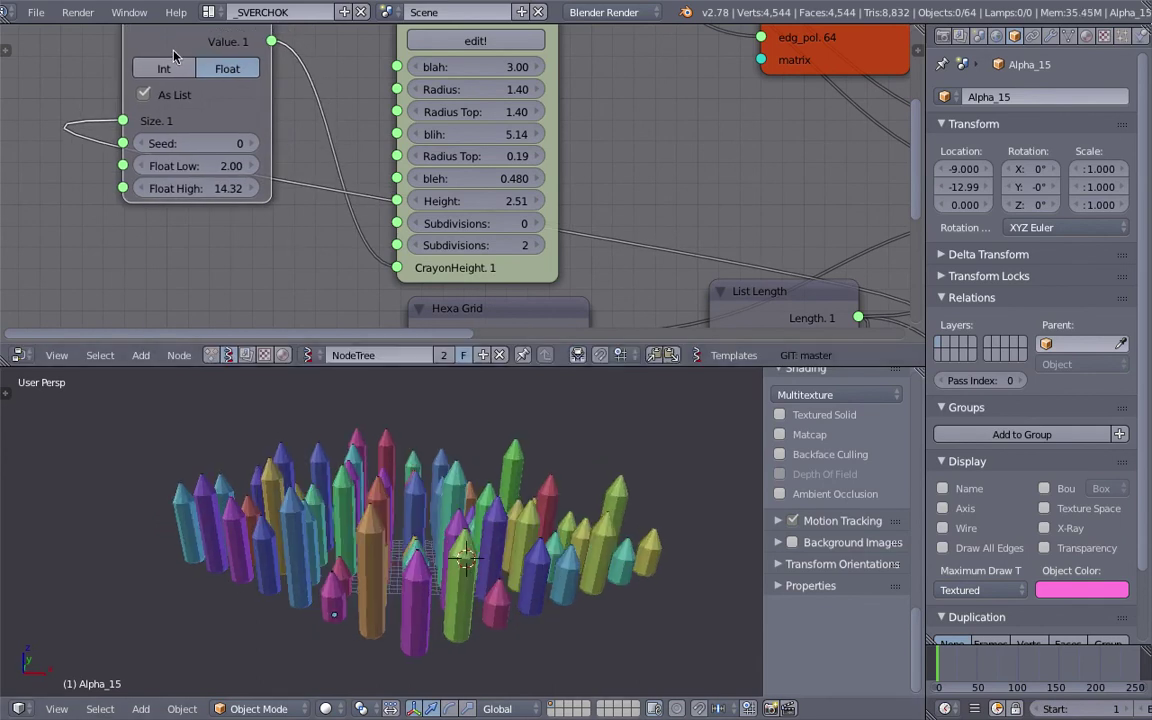
{"action": "key", "text": "shift+d"}
{"action": "left_click", "coordinate": [135, 227]}
{"action": "middle_click_drag", "start_coordinate": [138, 227], "coordinate": [237, 128]}
{"action": "left_click_drag", "start_coordinate": [230, 123], "coordinate": [224, 140]}
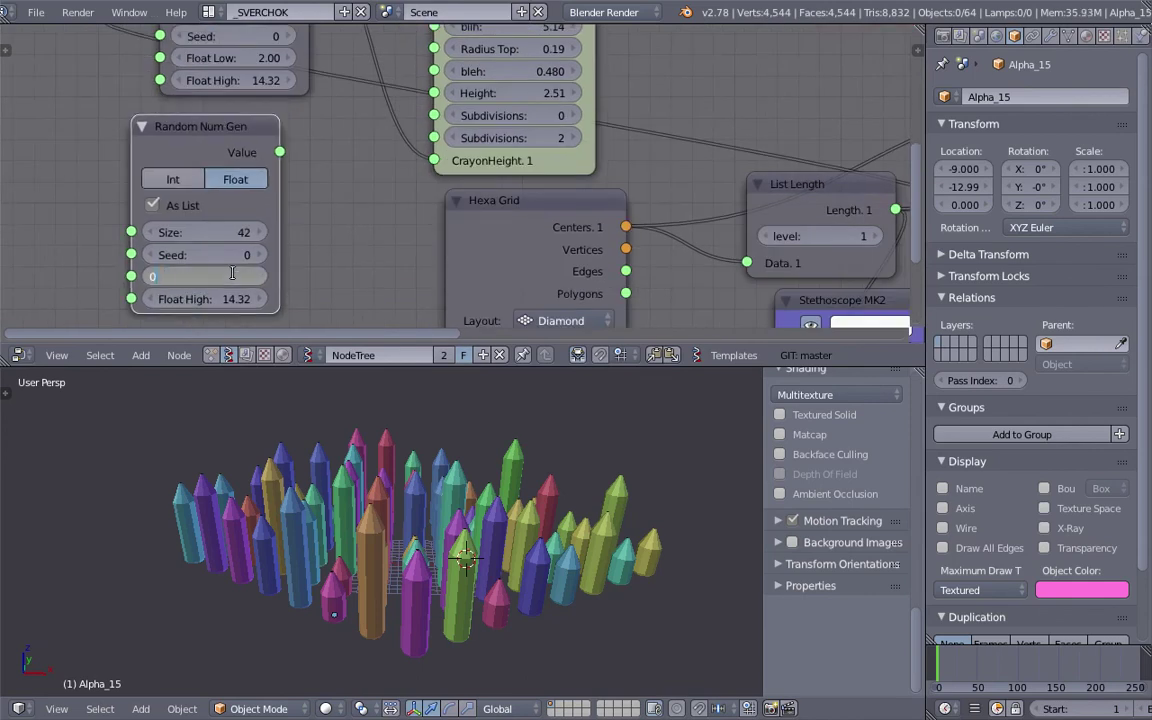
Set the duplicated Random Num Gen node's Float Low to 0.10 and Float High to 1.20.
{"action": "key", "text": "Tab"}
{"action": "type", "text": "1.2"}
{"action": "key", "text": "Return"}
Link the duplicated Random Num Gen node's Value output to the Height input of the CRAYON node.
{"action": "left_click_drag", "start_coordinate": [280, 152], "coordinate": [323, 153]}
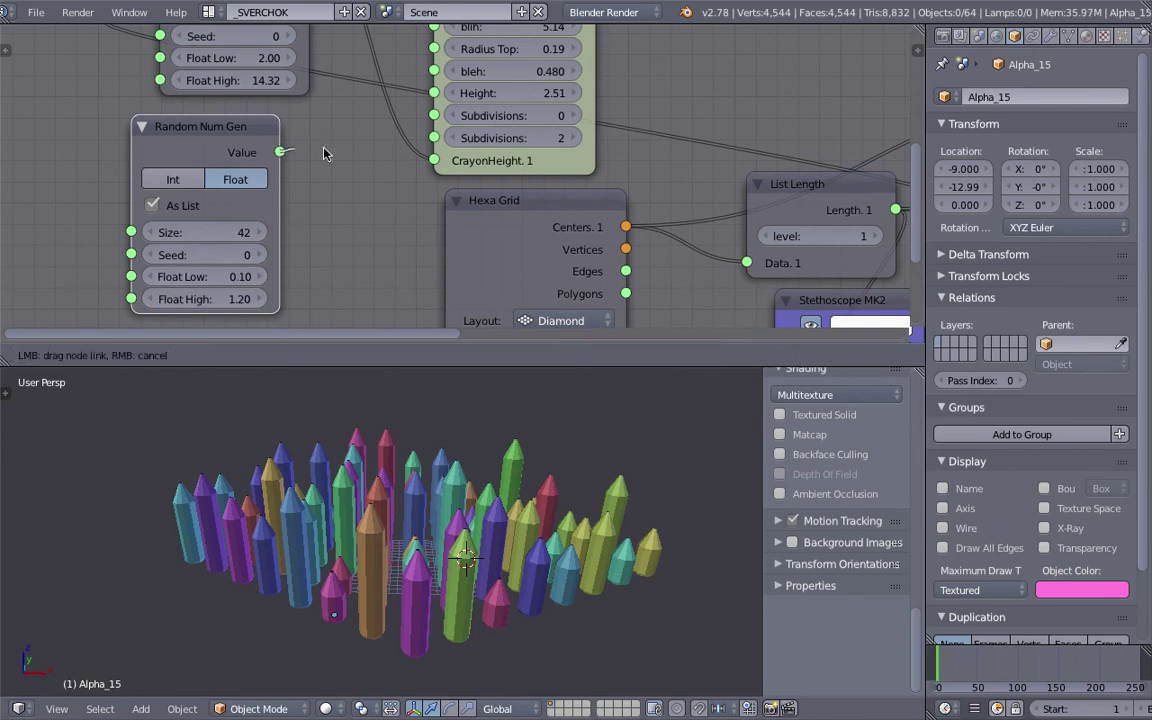
{"action": "mouse_move", "coordinate": [437, 105]}
{"action": "left_mouse_down"}
{"action": "mouse_move", "coordinate": [407, 134]}
{"action": "mouse_move", "coordinate": [432, 104]}
{"action": "left_mouse_up"}
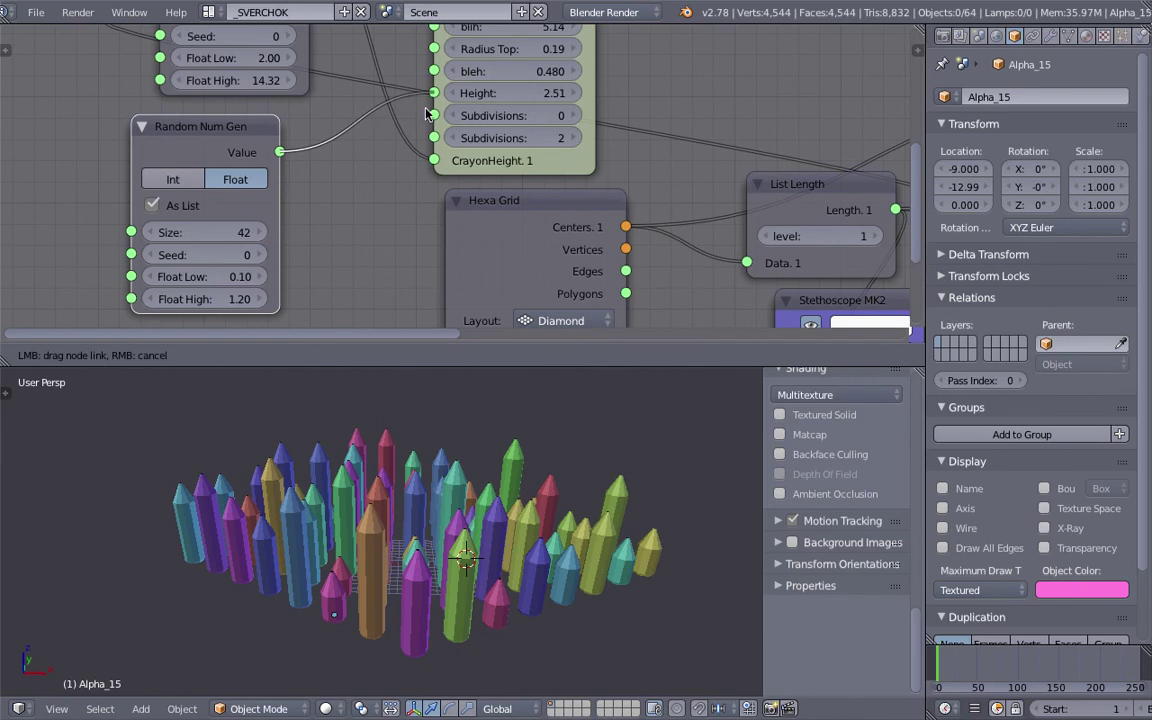
{"action": "left_click_drag", "start_coordinate": [432, 118], "coordinate": [433, 96]}
{"action": "scroll", "coordinate": [440, 170], "scroll_direction": "down", "scroll_amount": 1}
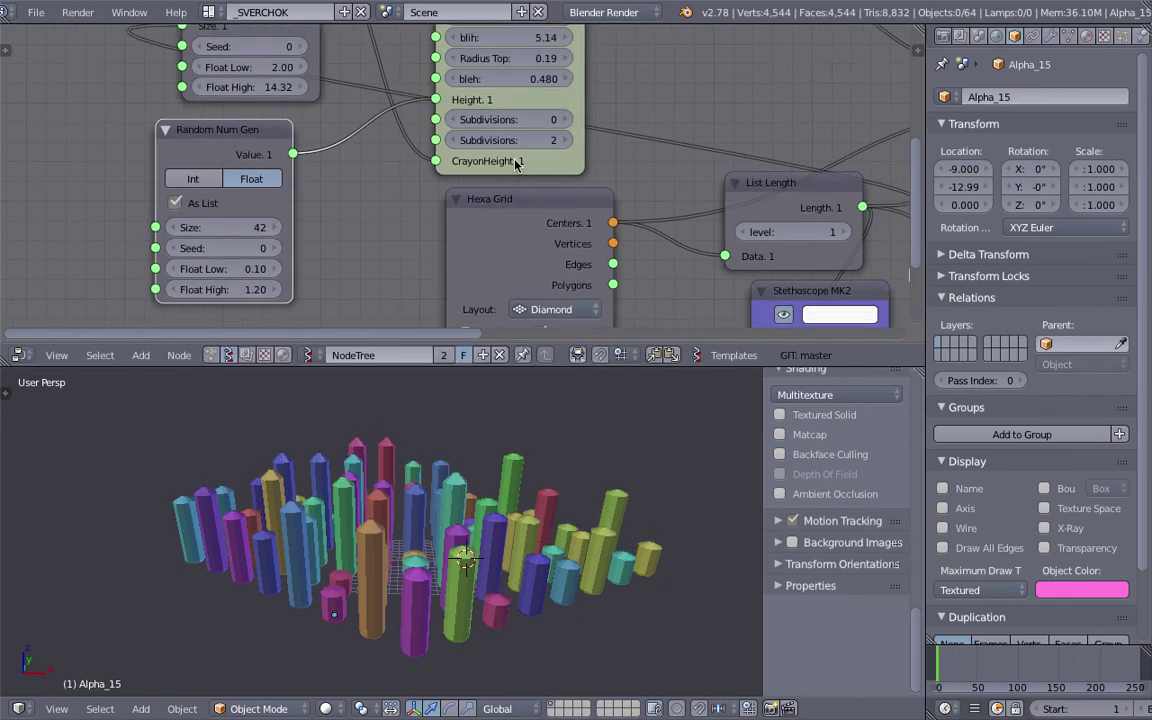
Set Float Low of the Random Num Gen node driving Height to 0.80.
{"action": "scroll", "coordinate": [603, 598], "scroll_direction": "up", "scroll_amount": 1}
{"action": "left_click", "coordinate": [243, 263]}
{"action": "key", "text": "BackSpace"}
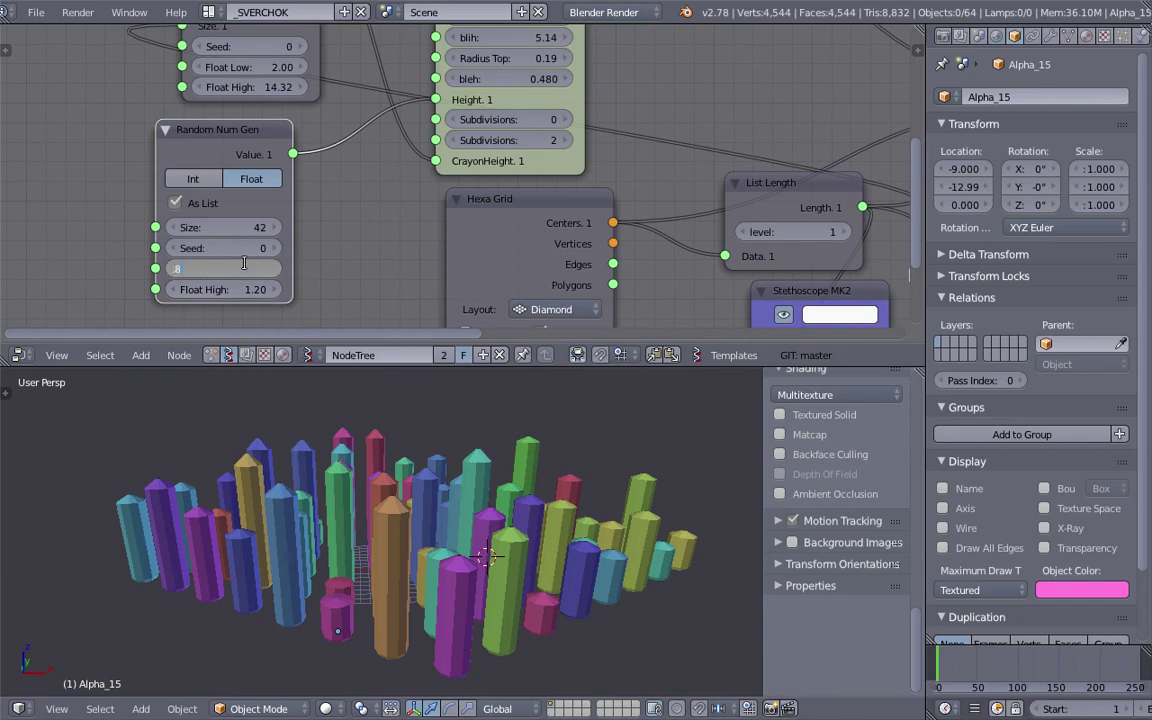
{"action": "type", "text": ".8"}
{"action": "key", "text": "Tab"}
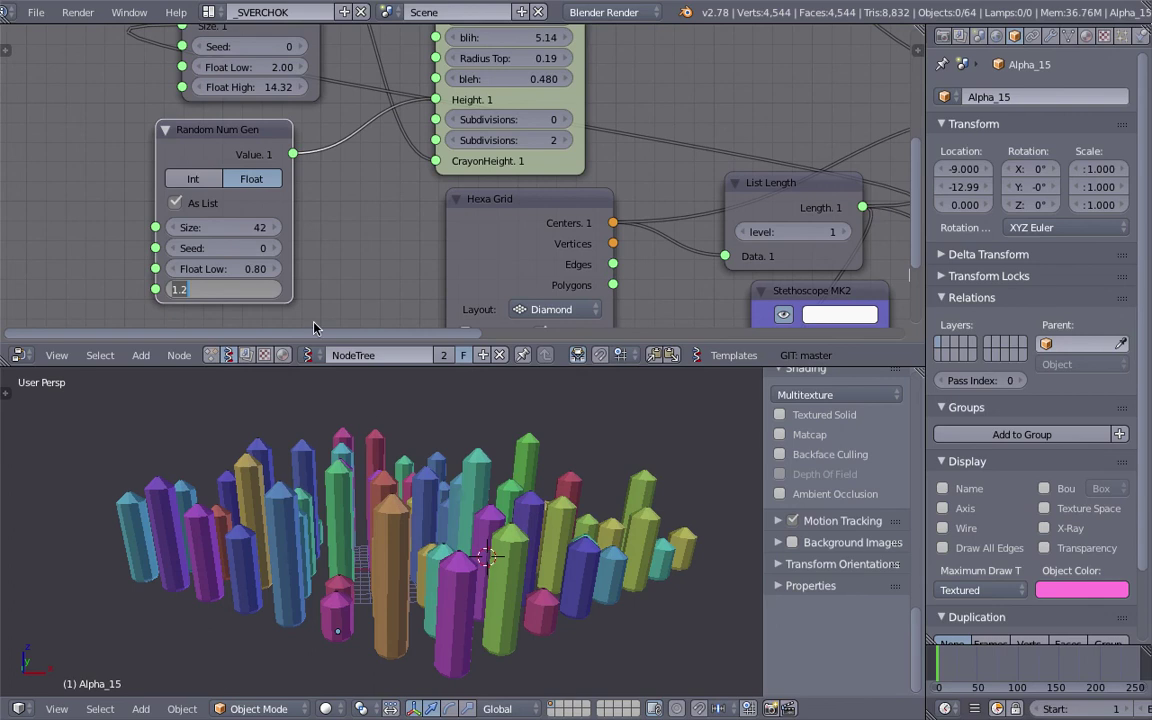
Set the Height-driving Random Num Gen node's Float Low to 1.20 and Float High to 1.60.
{"action": "left_click", "coordinate": [230, 268]}
{"action": "type", "text": "1."}
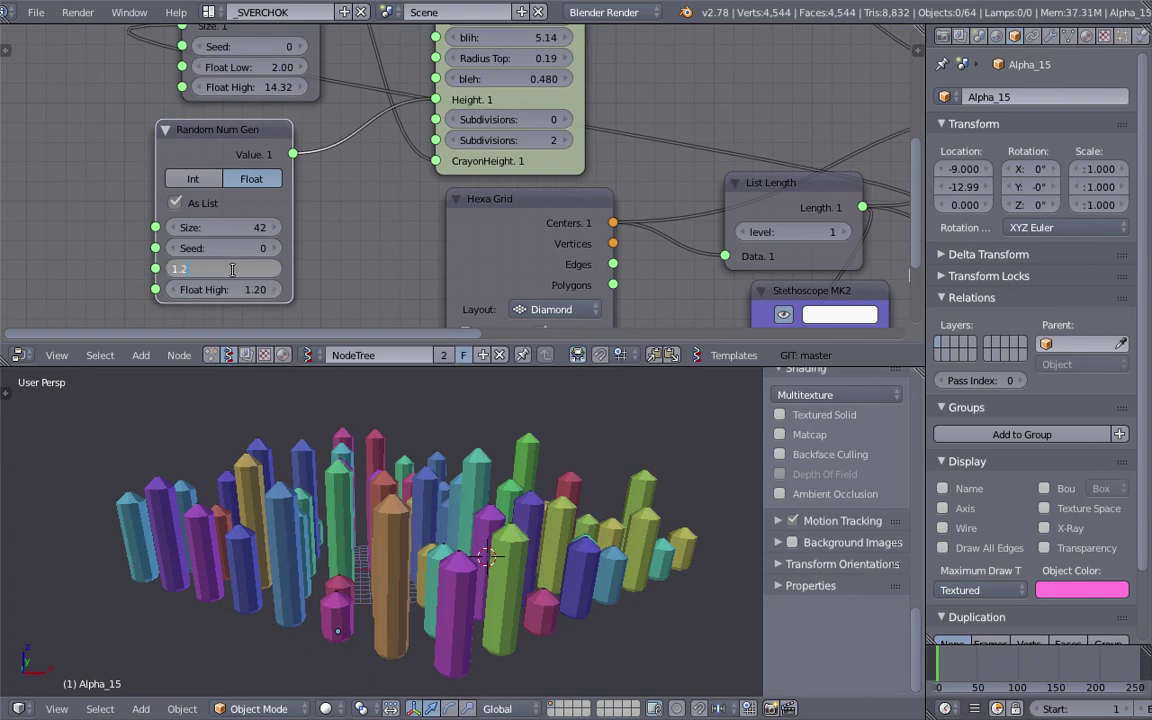
{"action": "type", "text": "2"}
{"action": "key", "text": "Tab"}
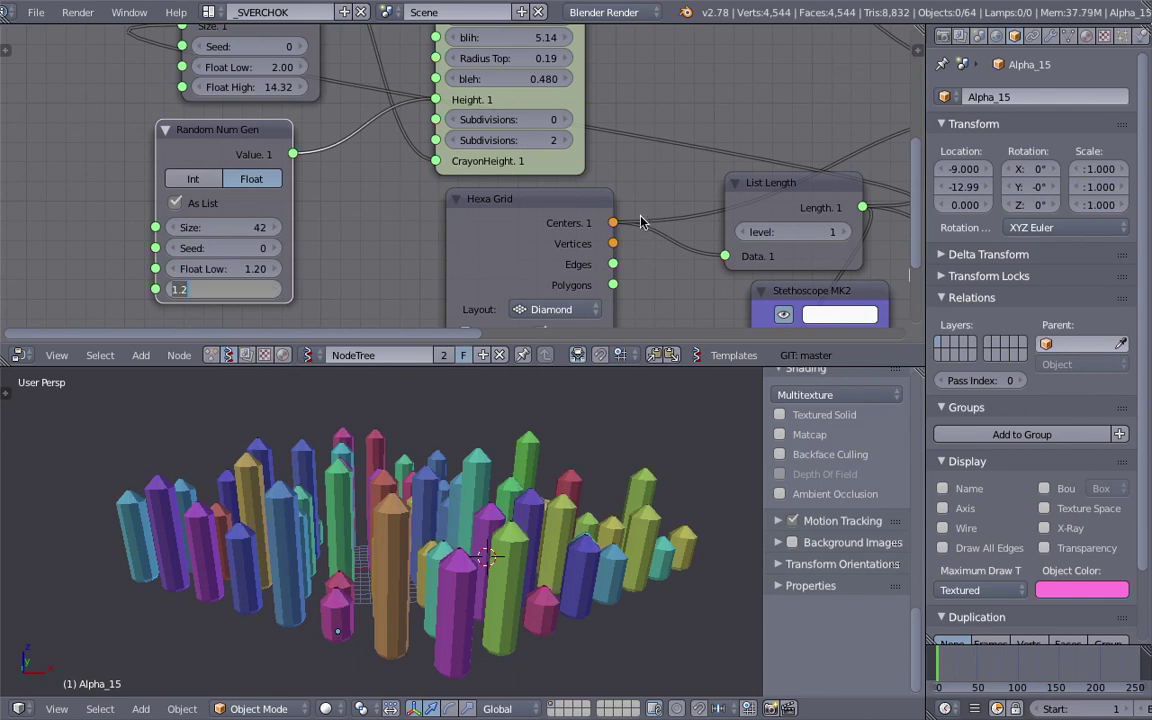
{"action": "type", "text": "1.6"}
{"action": "key", "text": "Return"}
Collapse the List Length node and link its output to the Size input of the new Random Num Gen node.
{"action": "scroll", "coordinate": [728, 189], "scroll_direction": "down", "scroll_amount": 1}
{"action": "left_click", "coordinate": [710, 187]}
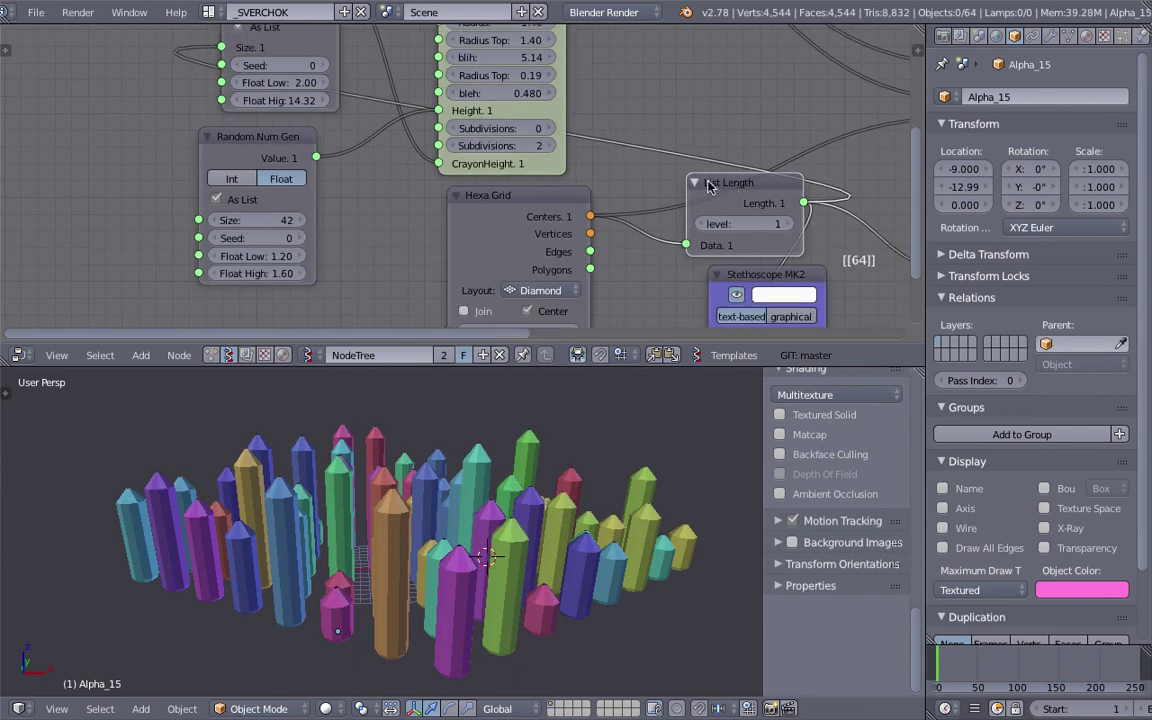
{"action": "key", "text": "h"}
{"action": "left_click_drag", "start_coordinate": [759, 181], "coordinate": [240, 218]}
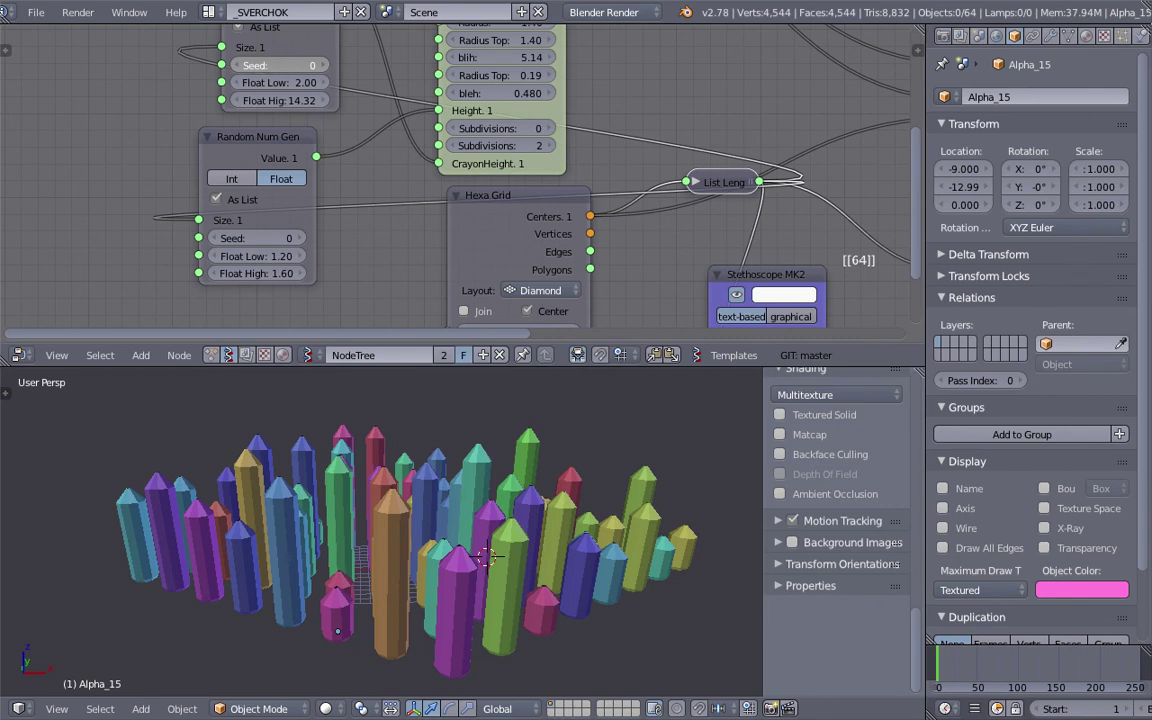
Set the Seed of the Random Num Gen node driving CrayonHeight to 42.
{"action": "scroll", "coordinate": [279, 65], "scroll_direction": "up", "scroll_amount": 1, "text": "ctrl"}
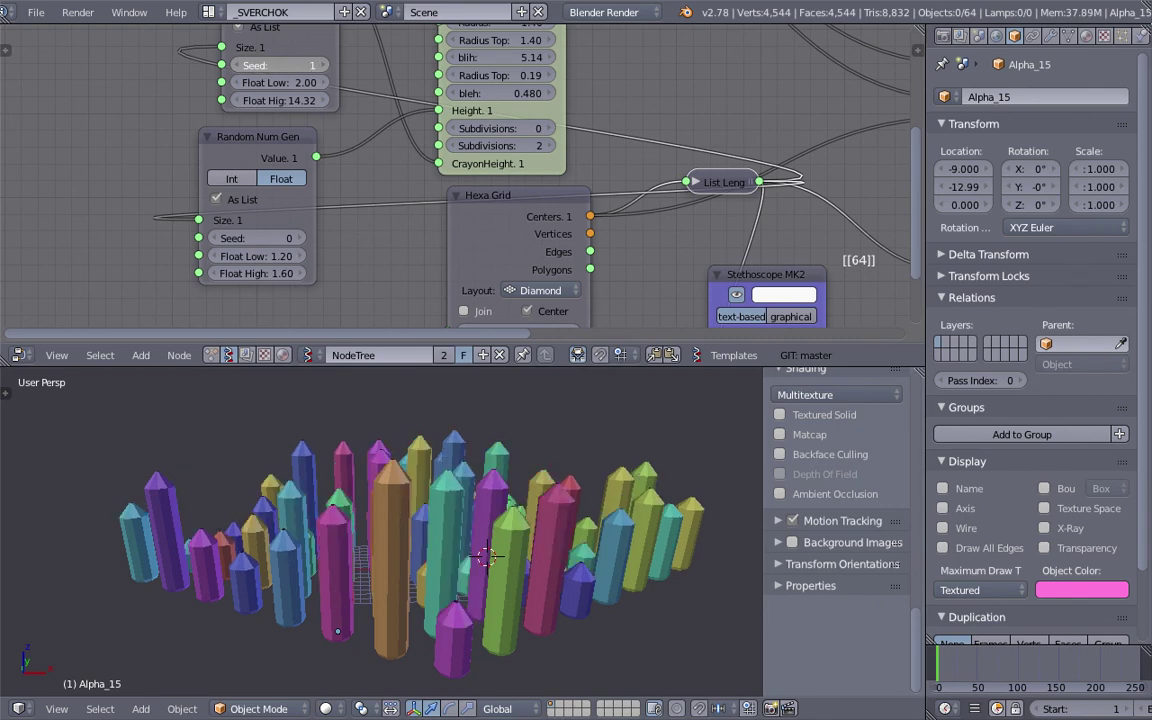
{"action": "left_click", "coordinate": [291, 65]}
{"action": "type", "text": "42"}
{"action": "key", "text": "Return"}
Examine the crayon tips up close and from above in the 3D view, selecting a green crayon.
{"action": "scroll", "coordinate": [399, 504], "scroll_direction": "up", "scroll_amount": 3}
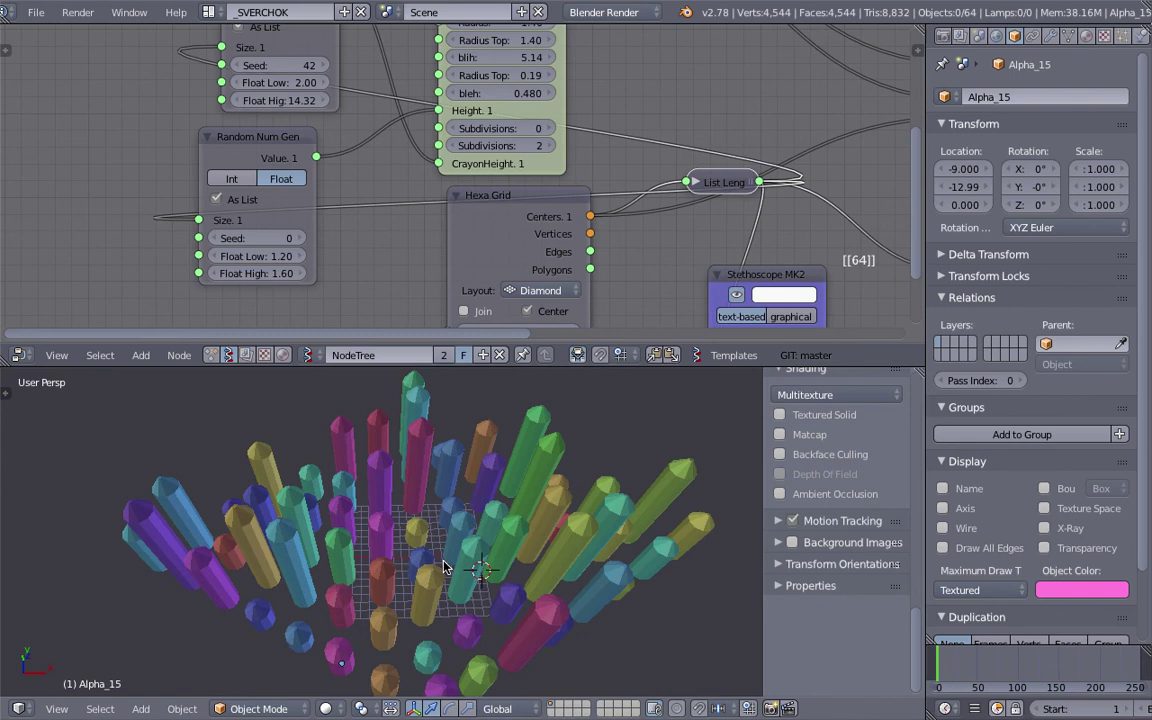
{"action": "middle_click_drag", "start_coordinate": [399, 504], "coordinate": [445, 567]}
{"action": "scroll", "coordinate": [438, 481], "scroll_direction": "up", "scroll_amount": 3}
{"action": "middle_click_drag", "start_coordinate": [438, 481], "coordinate": [518, 466]}
{"action": "right_click", "coordinate": [518, 466]}
{"action": "scroll", "coordinate": [518, 466], "scroll_direction": "down", "scroll_amount": 3}
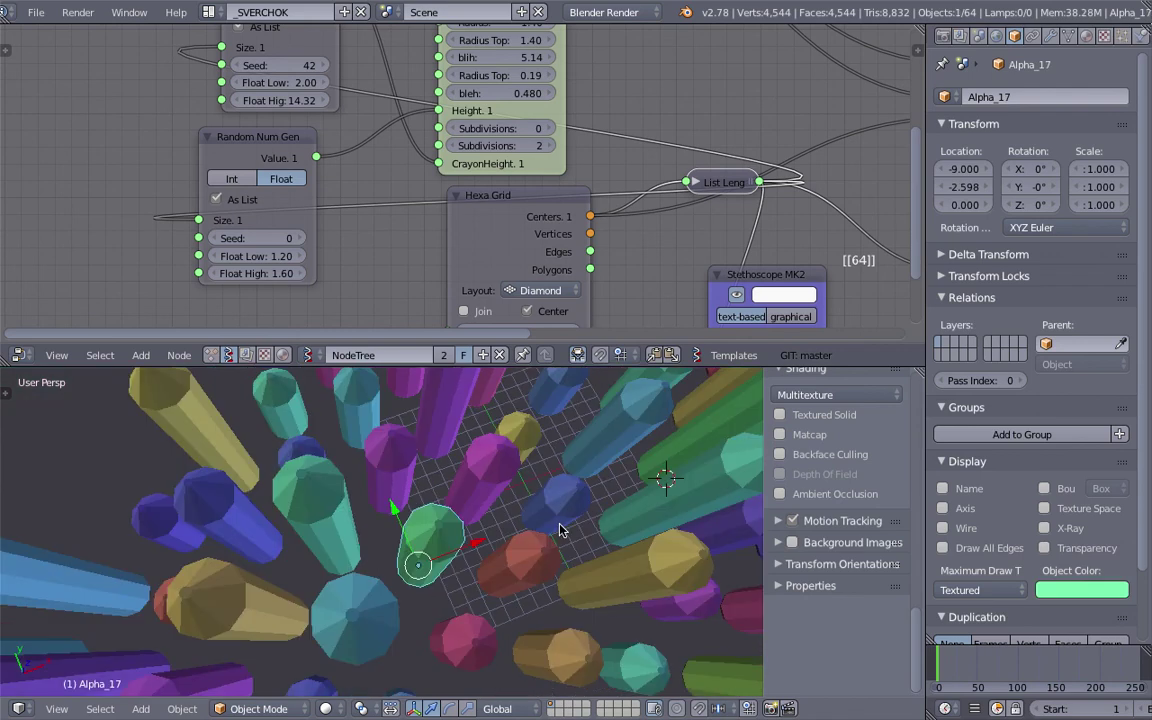
{"action": "scroll", "coordinate": [539, 573], "scroll_direction": "up", "scroll_amount": 2}
{"action": "middle_click_drag", "start_coordinate": [538, 574], "coordinate": [326, 504]}
{"action": "scroll", "coordinate": [326, 504], "scroll_direction": "down", "scroll_amount": 5}
Inspect the mesh of the purple crayon Alpha_1 in Edit Mode and return to Object Mode.
{"action": "right_click", "coordinate": [370, 530]}
{"action": "key", "text": "Tab"}
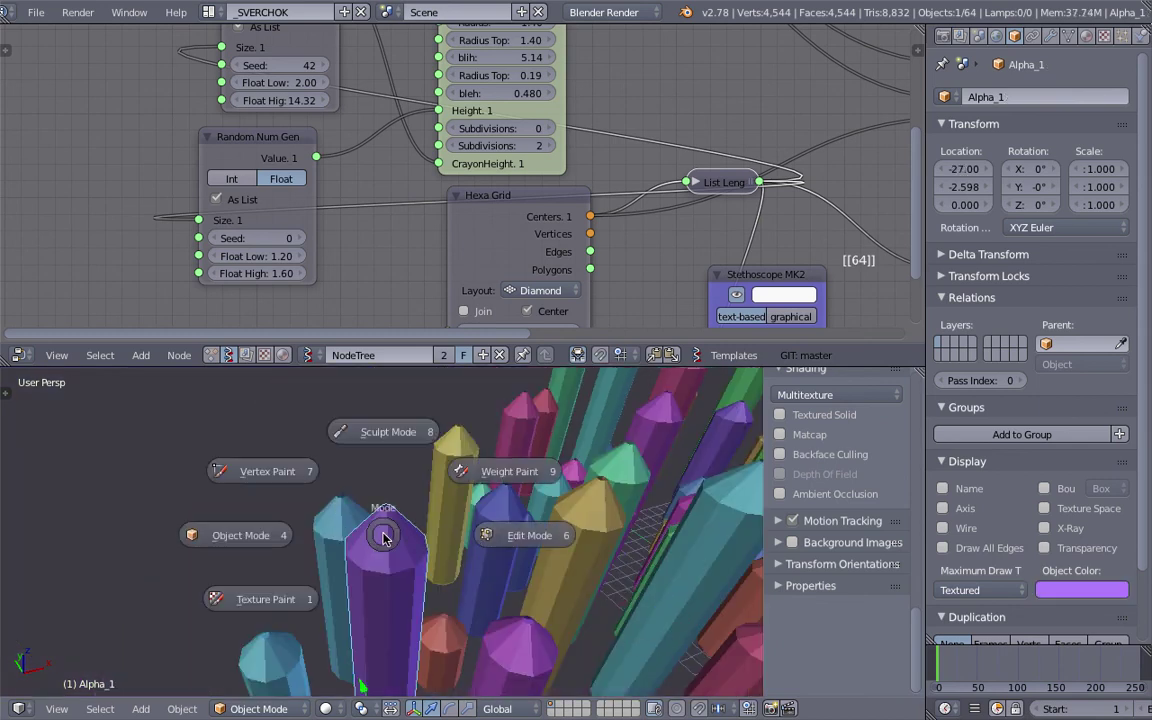
{"action": "left_click", "coordinate": [505, 537]}
{"action": "scroll", "coordinate": [400, 545], "scroll_direction": "up", "scroll_amount": 5}
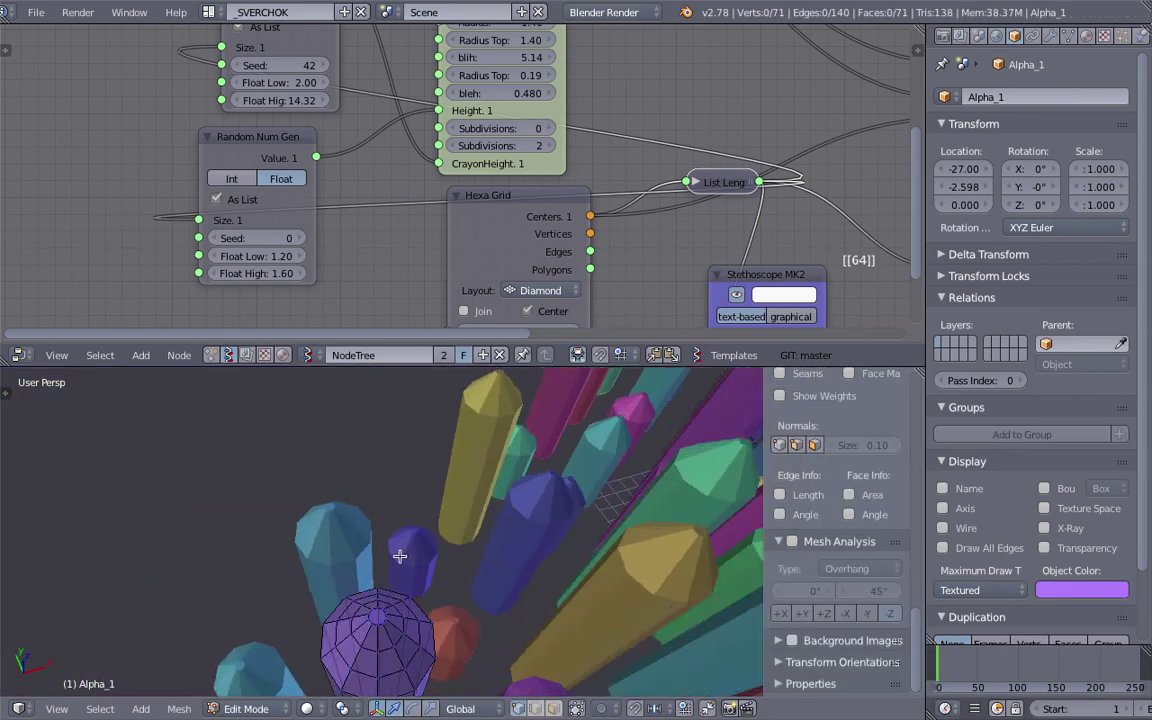
{"action": "middle_click_drag", "start_coordinate": [405, 543], "coordinate": [342, 552]}
{"action": "key", "text": "Tab"}
{"action": "left_click", "coordinate": [237, 543]}
Bring the whole crayon field back into view and save over the existing file.
{"action": "scroll", "coordinate": [479, 527], "scroll_direction": "down", "scroll_amount": 6}
{"action": "middle_click_drag", "start_coordinate": [480, 527], "coordinate": [488, 473]}
{"action": "key", "text": "ctrl+s"}
{"action": "key", "text": "Return"}
{"action": "scroll", "coordinate": [500, 208], "scroll_direction": "down", "scroll_amount": 4}
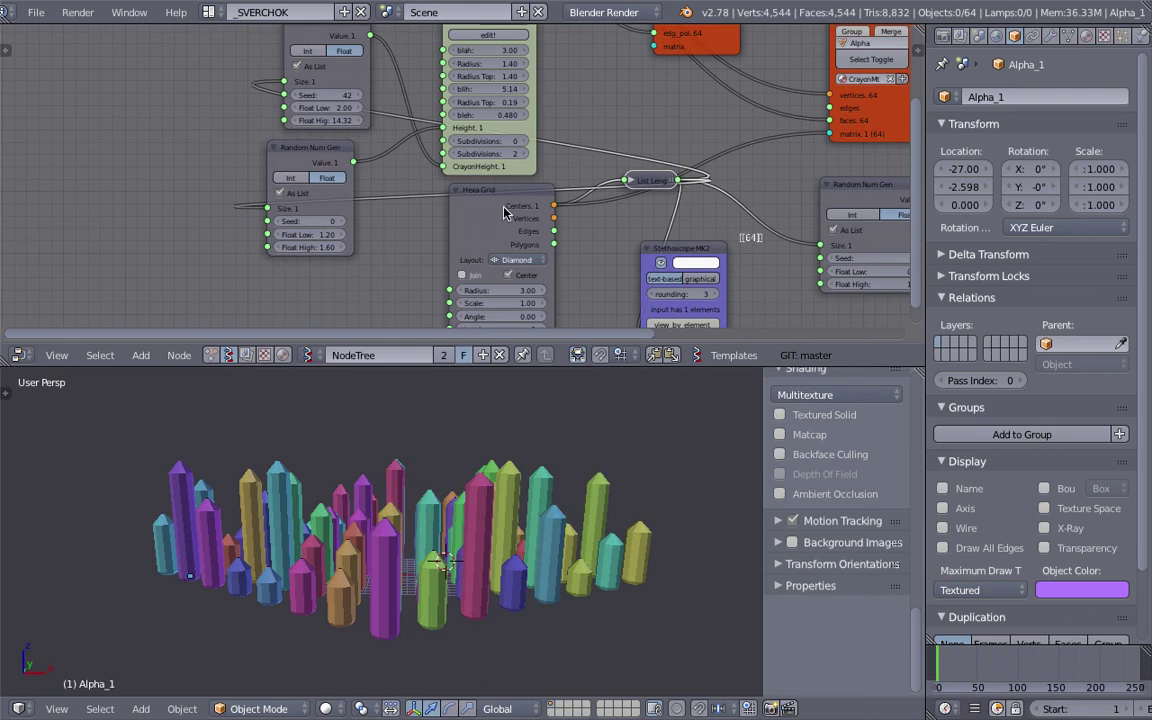
Toggle Matcap on and off for the 3D view, and enable Ambient Occlusion shading.
{"action": "scroll", "coordinate": [468, 172], "scroll_direction": "down", "scroll_amount": 2}
{"action": "middle_click_drag", "start_coordinate": [540, 474], "coordinate": [510, 497]}
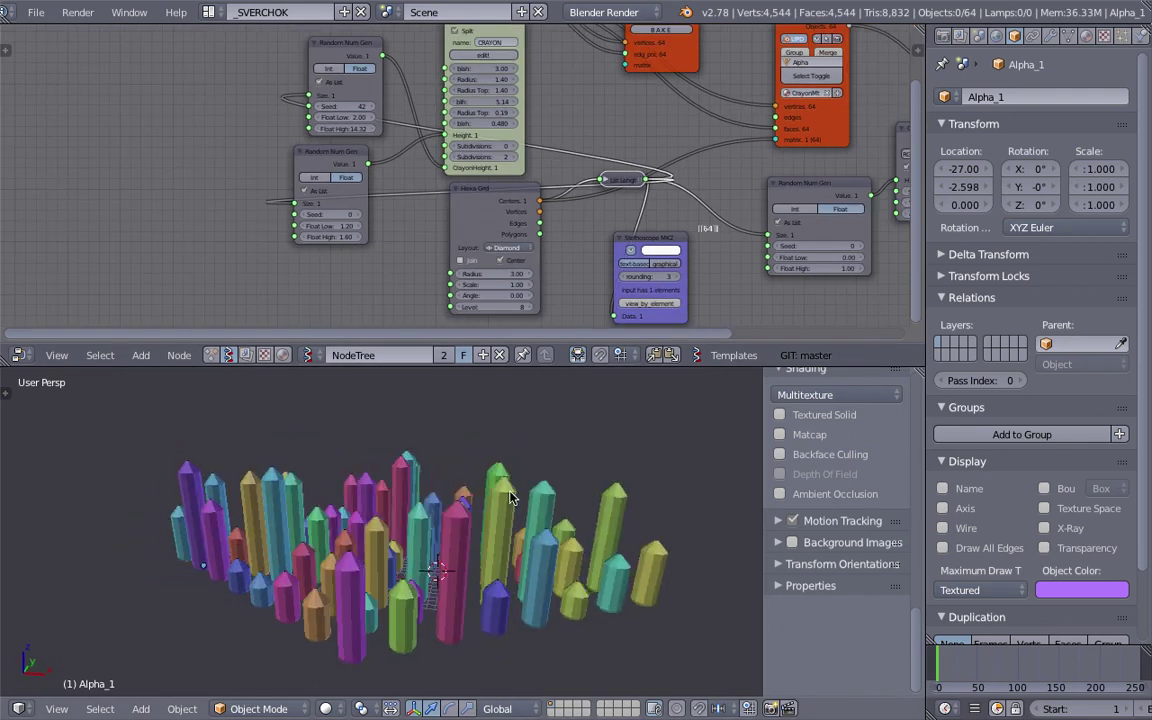
{"action": "left_click", "coordinate": [779, 434]}
{"action": "left_click", "coordinate": [779, 434]}
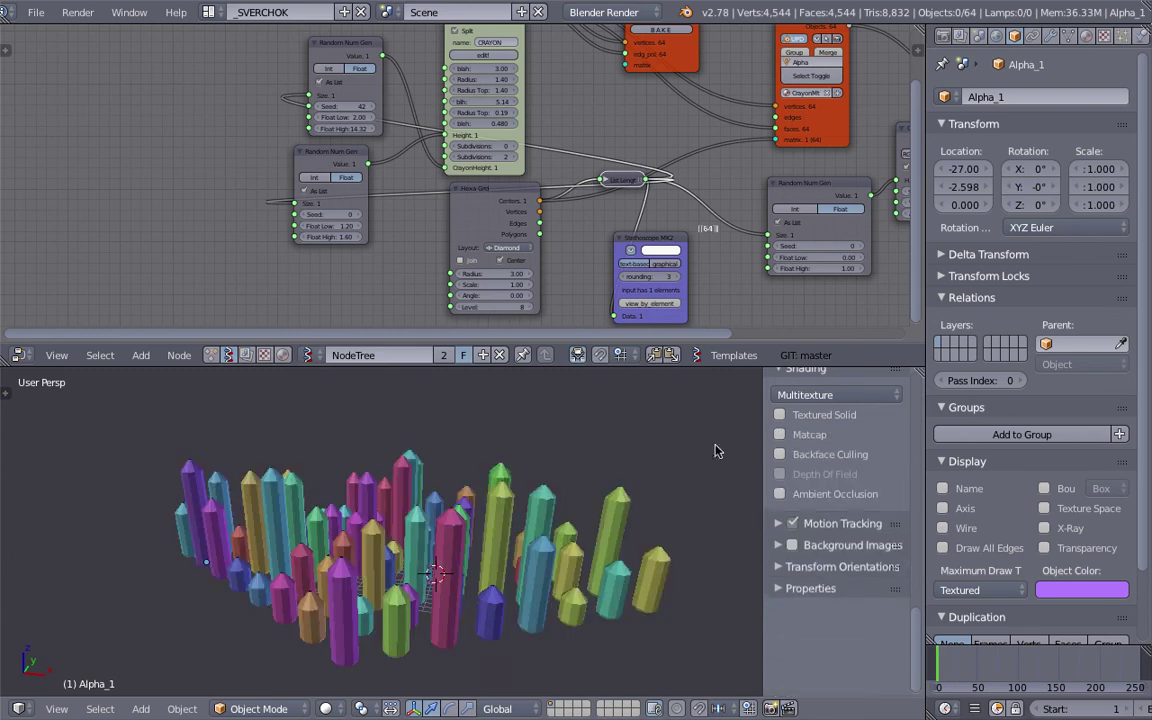
{"action": "left_click", "coordinate": [826, 496]}
{"action": "middle_click_drag", "start_coordinate": [597, 496], "coordinate": [621, 456]}
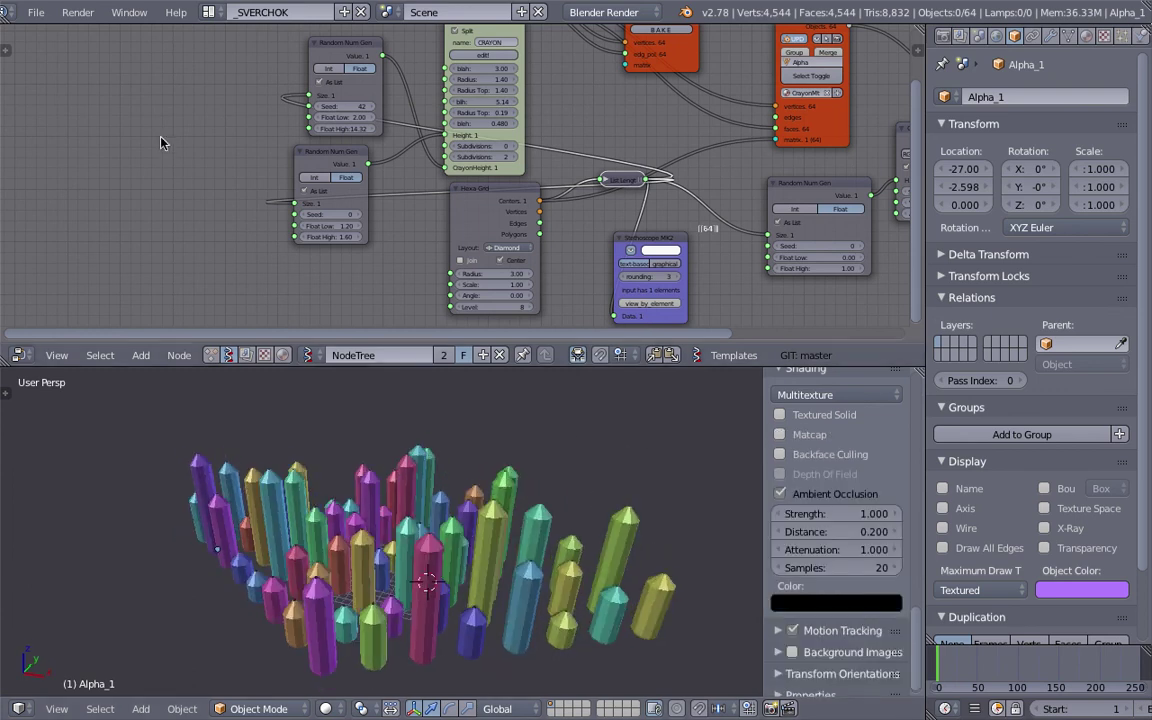
Rename the node tree to CrayonMonad and save the file.
{"action": "middle_click_drag", "start_coordinate": [162, 141], "coordinate": [102, 131]}
{"action": "type", "text": "Cray"}
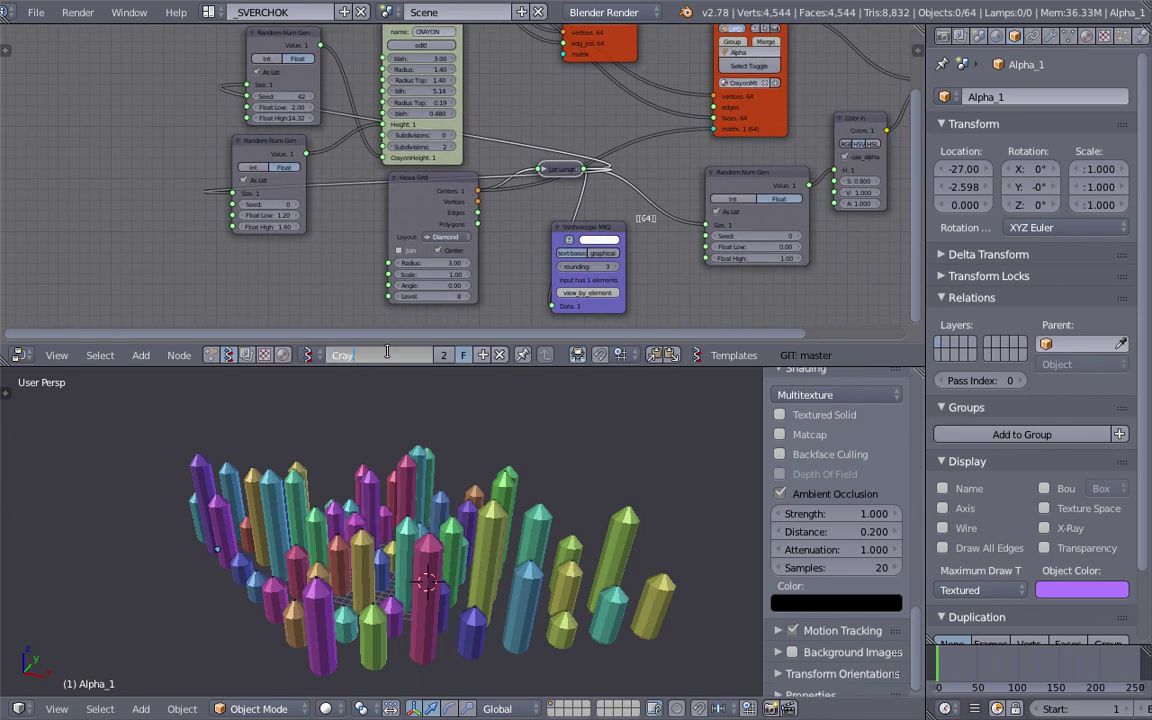
{"action": "type", "text": "onMonad"}
{"action": "key", "text": "Return"}
{"action": "scroll", "coordinate": [455, 200], "scroll_direction": "down", "scroll_amount": 3}
{"action": "key", "text": "ctrl+s"}
{"action": "left_click", "coordinate": [475, 180]}
Tidy the node layout by repositioning the CRAYON, viewer draw, viewer BMesh and object colour nodes with more space between them.
{"action": "key", "text": "Home"}
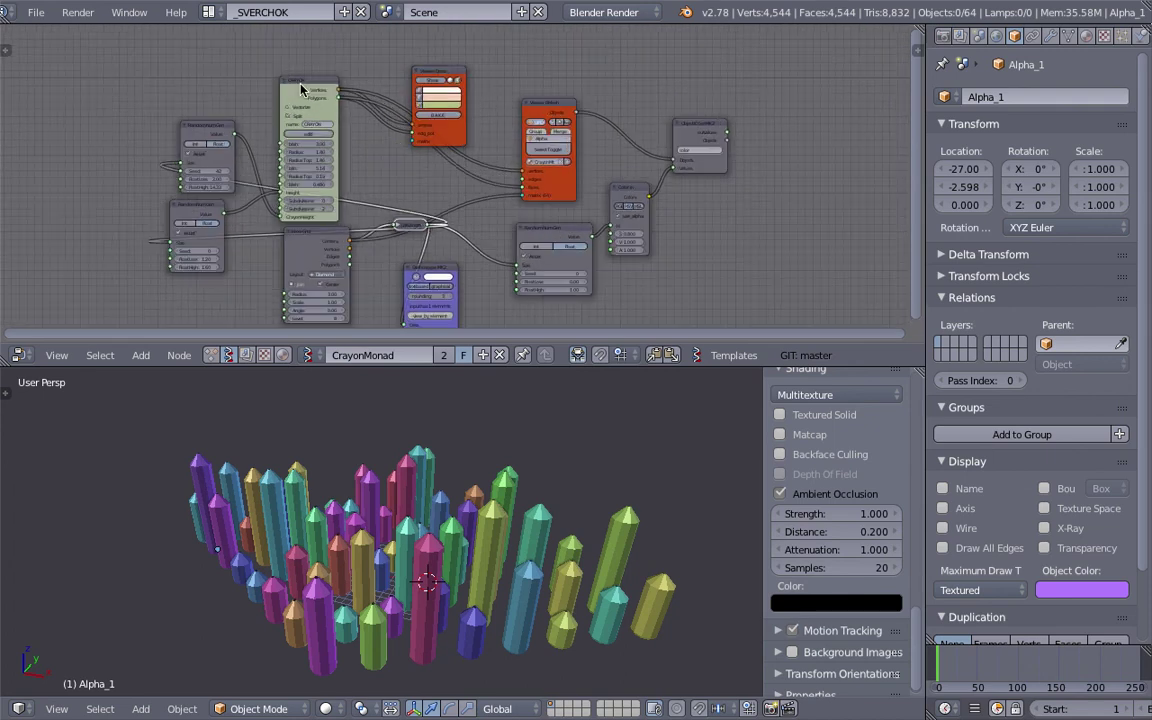
{"action": "left_click_drag", "start_coordinate": [300, 90], "coordinate": [302, 66]}
{"action": "scroll", "coordinate": [302, 66], "scroll_direction": "up", "scroll_amount": 2}
{"action": "left_click", "coordinate": [447, 57]}
{"action": "left_click_drag", "start_coordinate": [447, 52], "coordinate": [397, 85]}
{"action": "left_click_drag", "start_coordinate": [586, 98], "coordinate": [563, 84]}
{"action": "left_click_drag", "start_coordinate": [742, 106], "coordinate": [779, 120]}
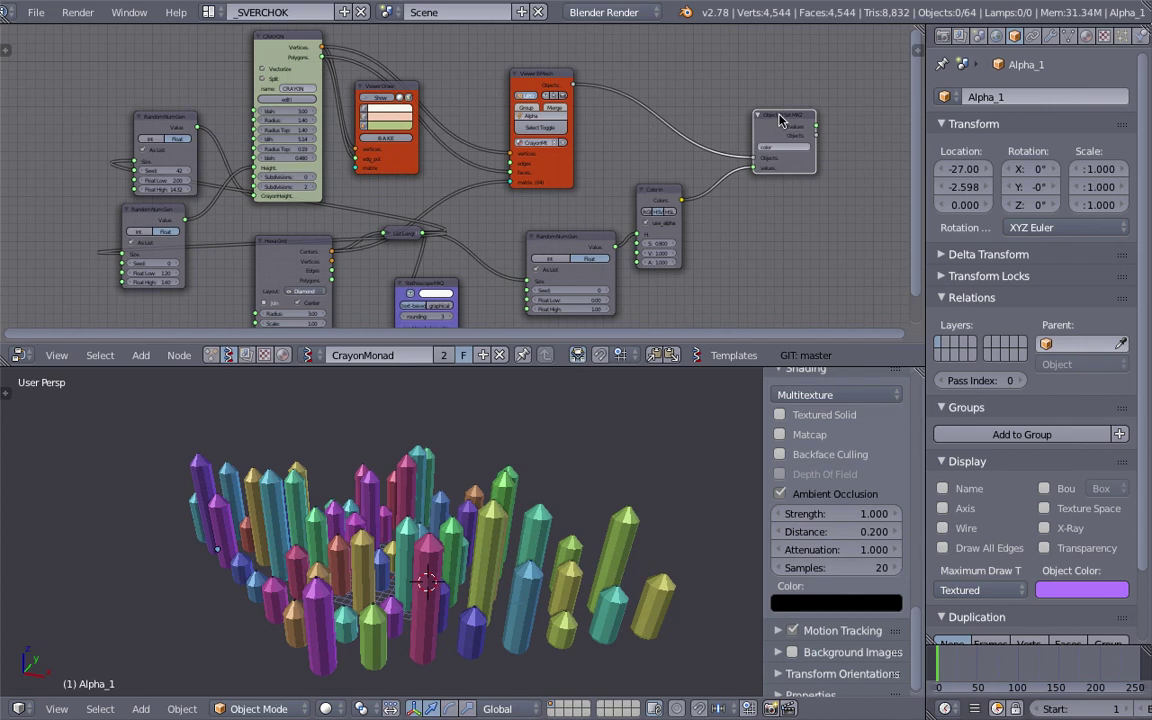